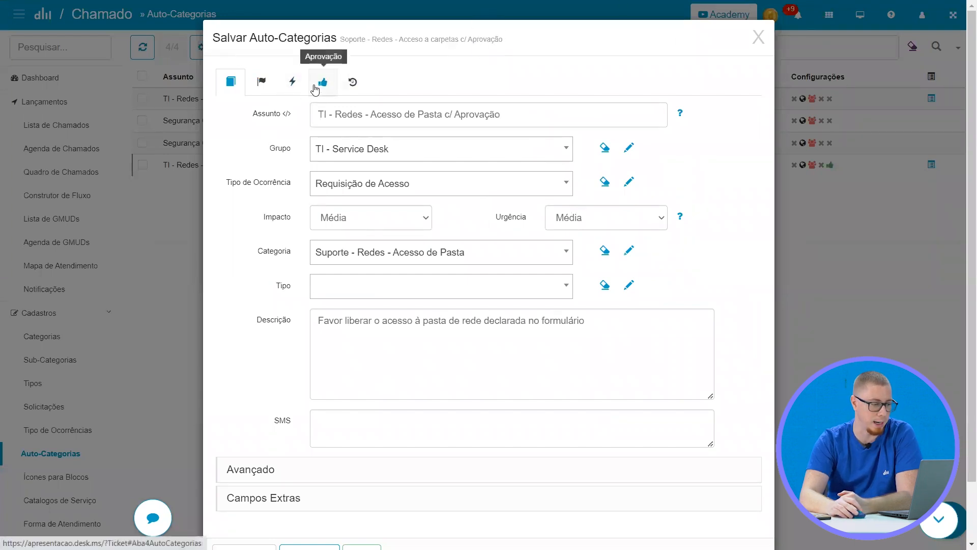
Try to switch the auto-category's approval from requesting approval for tickets to Qualquer Gerente and Qualquer Administrador
click(314, 89)
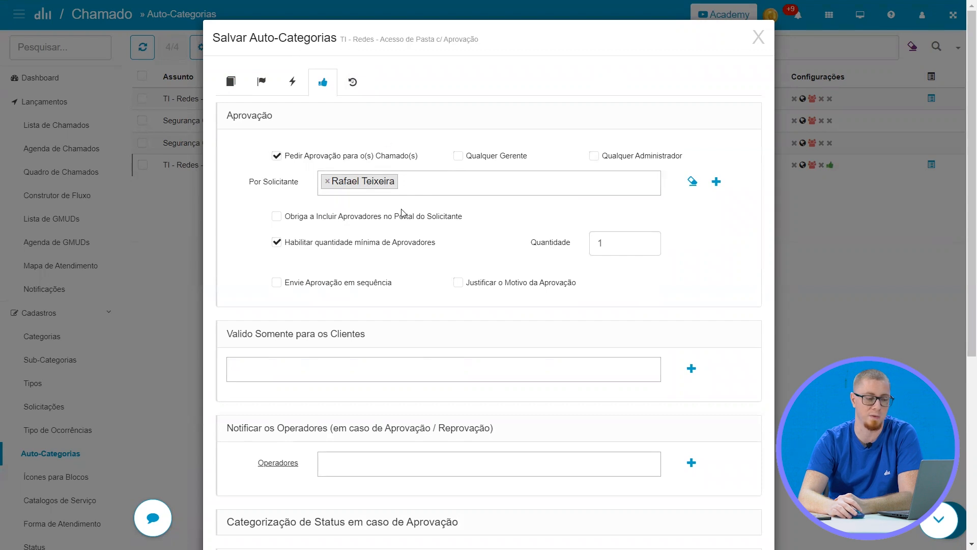
drag(628, 241, 535, 229)
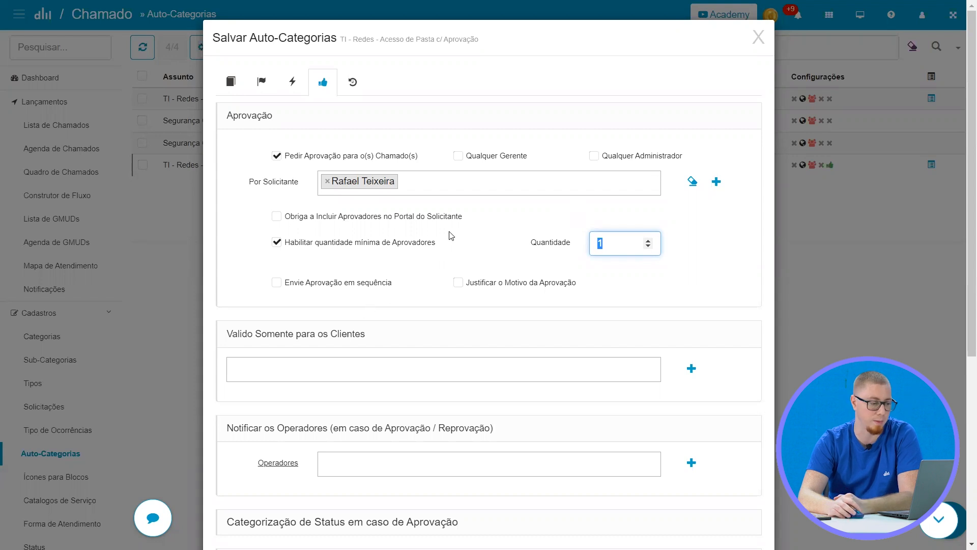
click(475, 160)
click(342, 162)
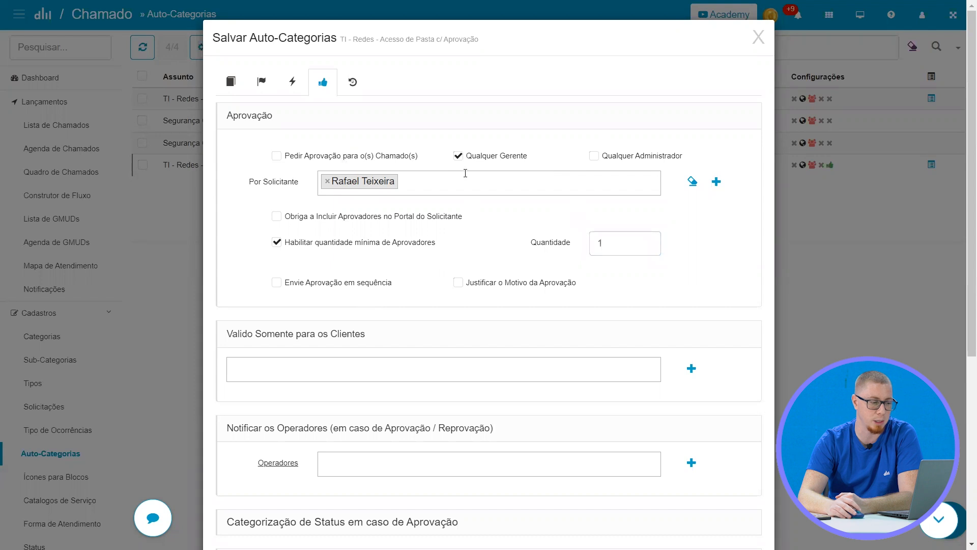
click(638, 157)
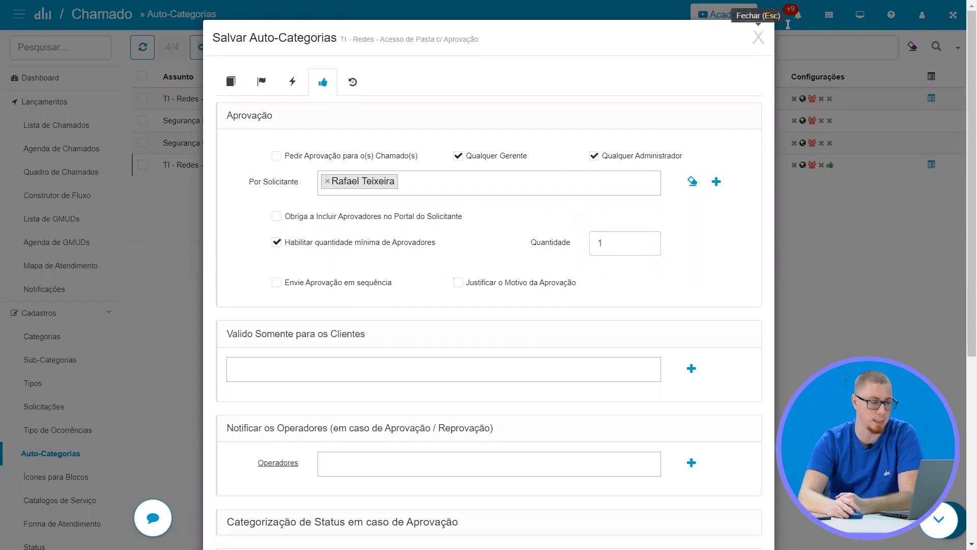
click(758, 37)
Go to the Solicitantes list in the Empresas module and search for the approver by first name
click(829, 14)
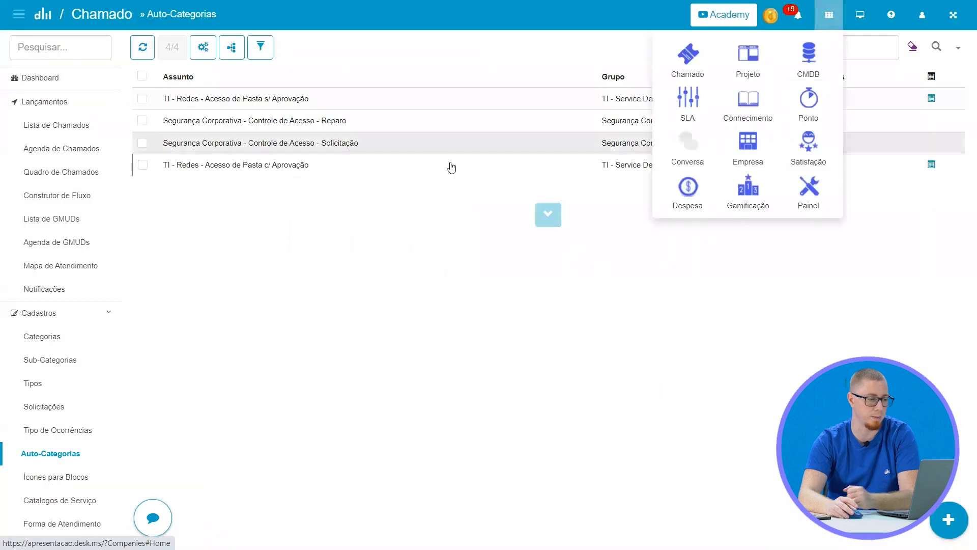
click(457, 247)
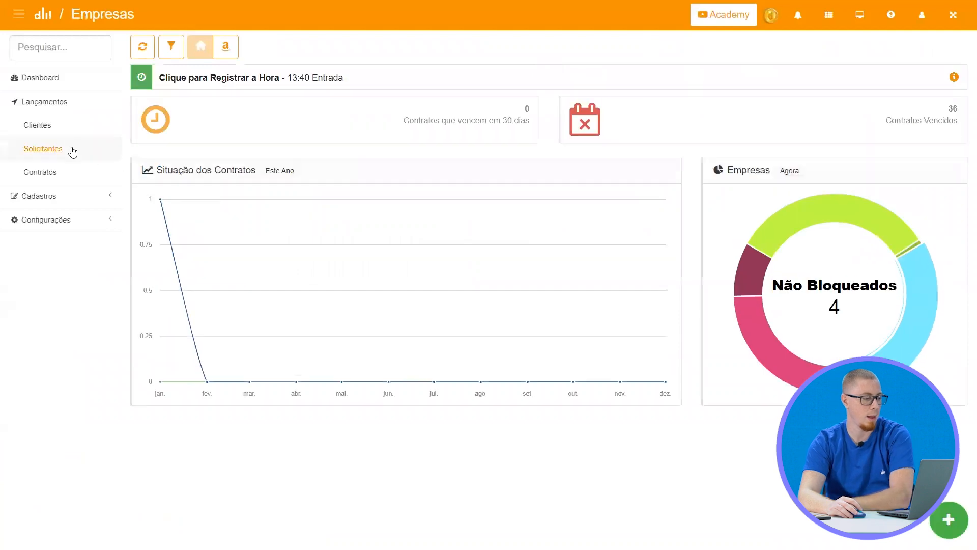
click(70, 151)
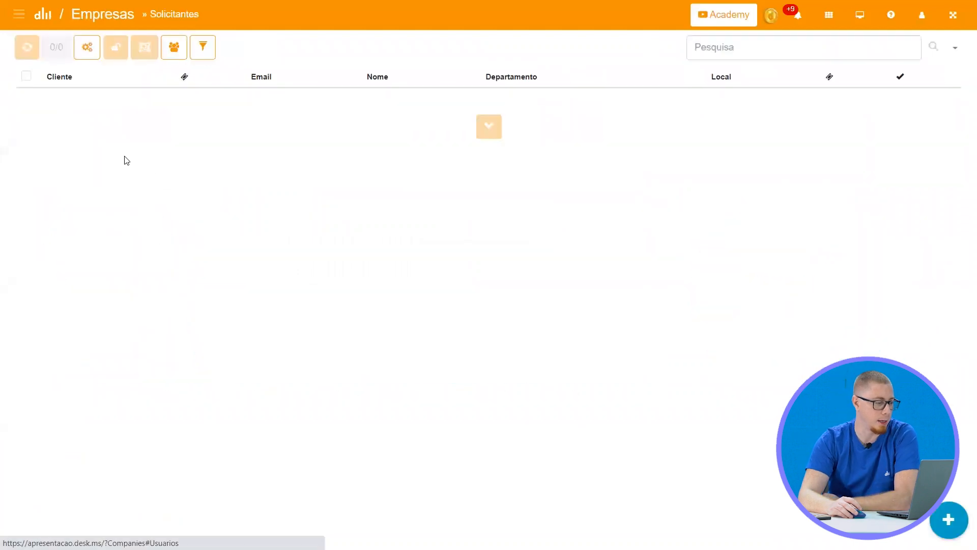
click(727, 47)
text(rafa)
key(Return)
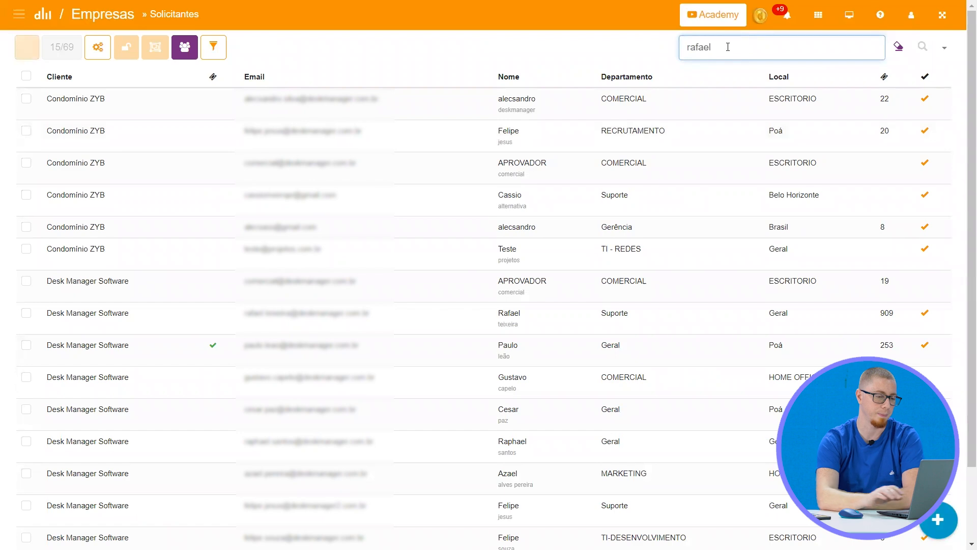
Open the record of the requester in the Suporte department and examine its permissions and the available departments
click(416, 108)
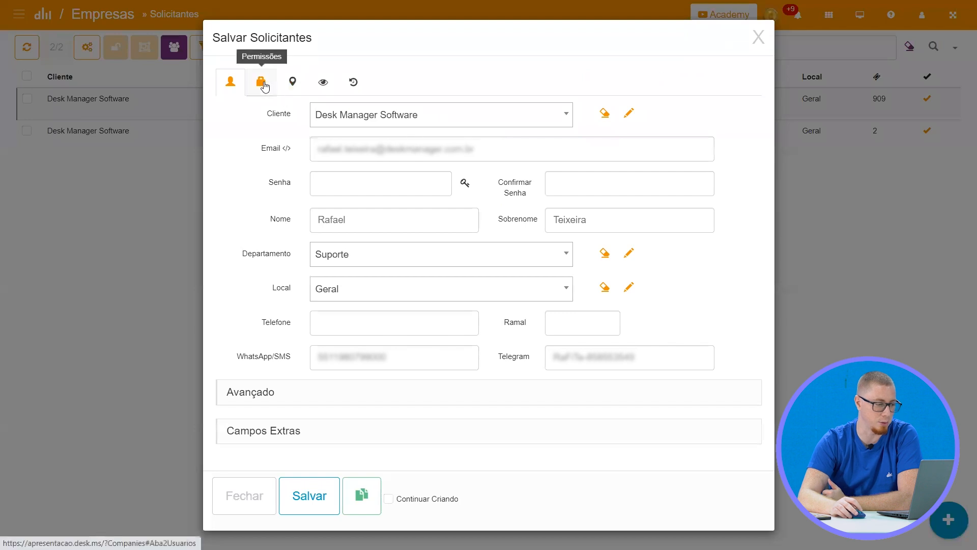
click(262, 85)
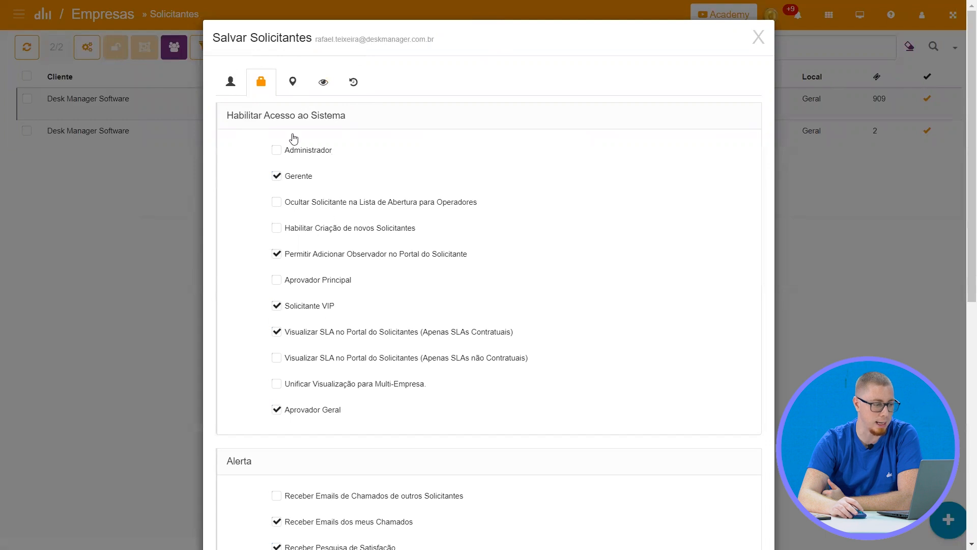
click(242, 82)
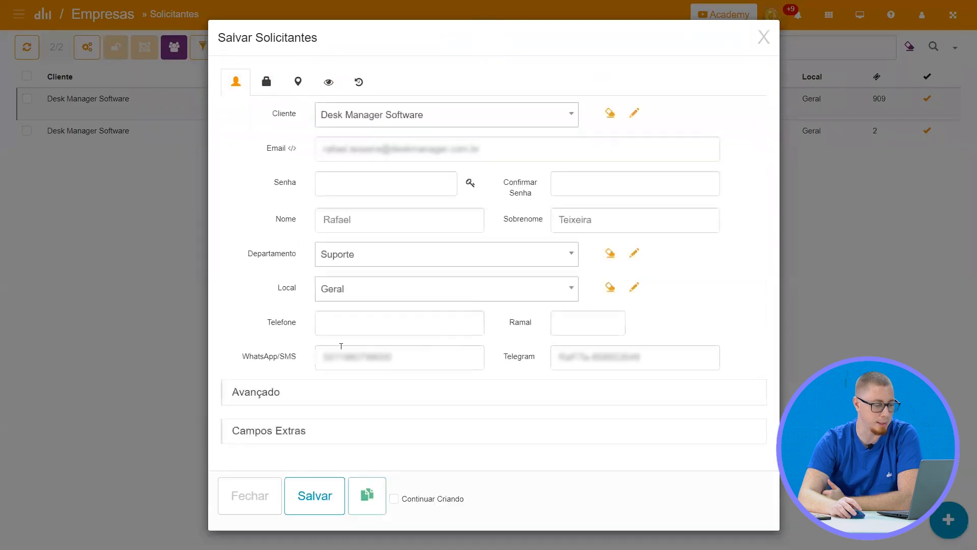
click(367, 260)
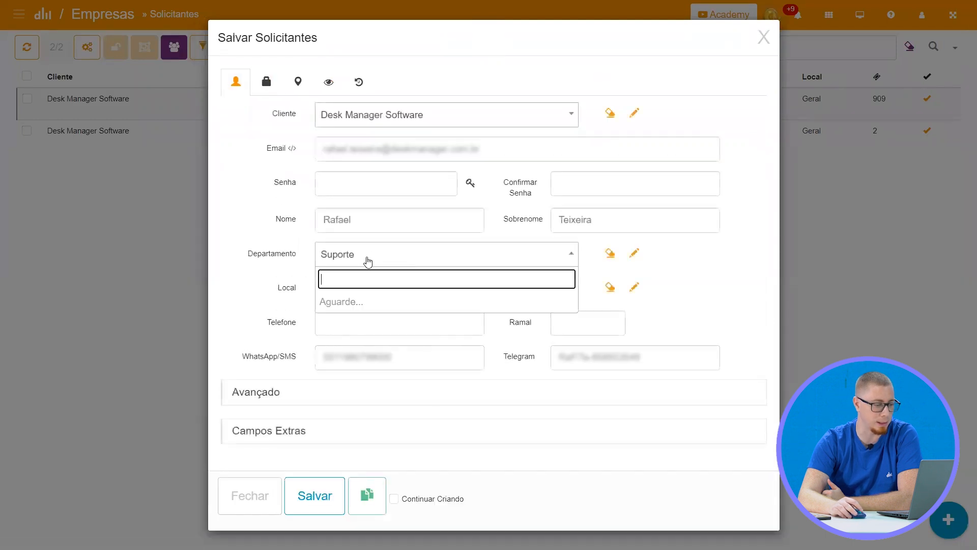
click(258, 272)
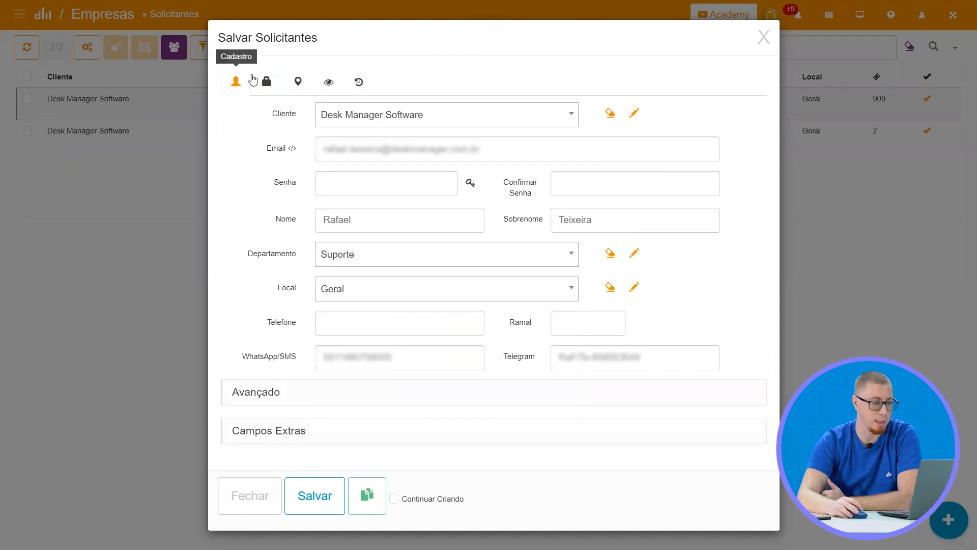
Try giving the requester the Administrador permission and check which clients can be assigned to the record
click(263, 81)
click(309, 150)
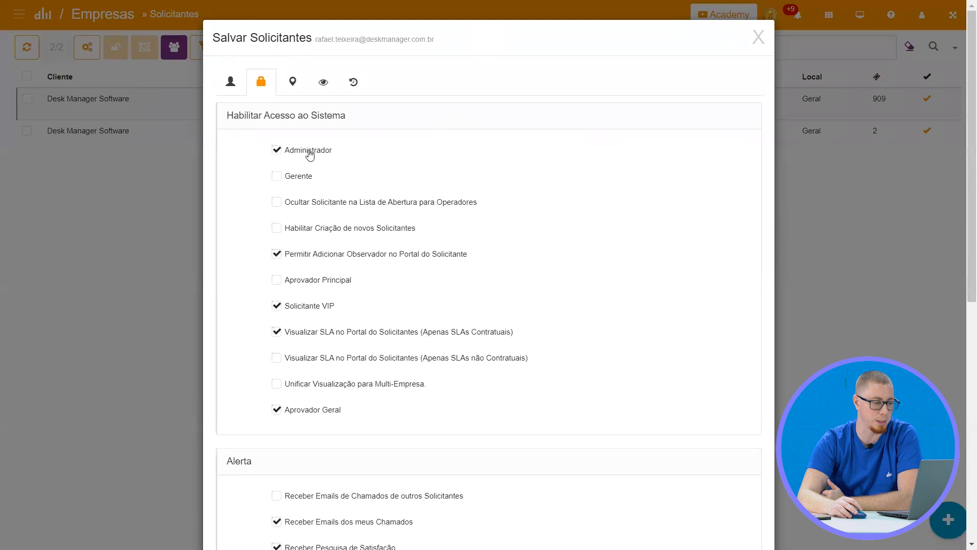
click(228, 81)
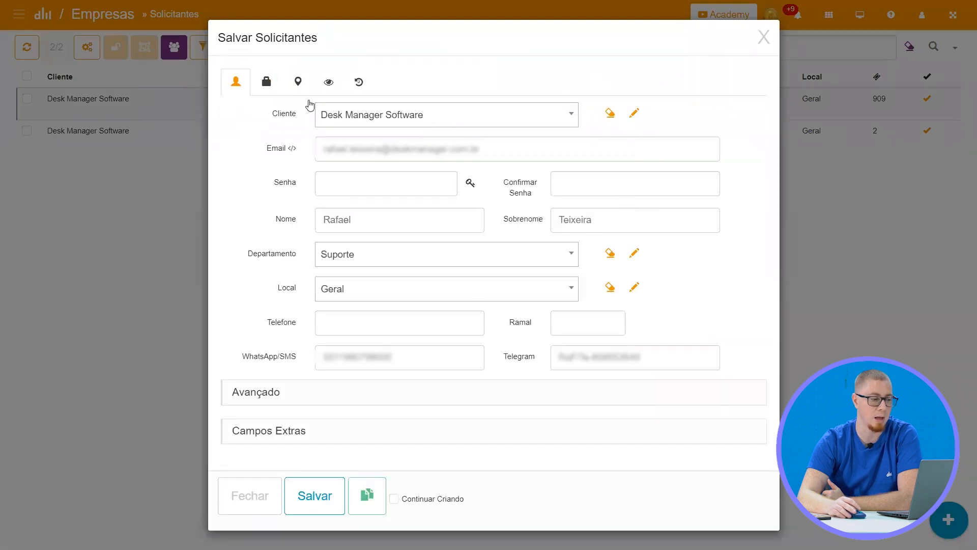
click(513, 124)
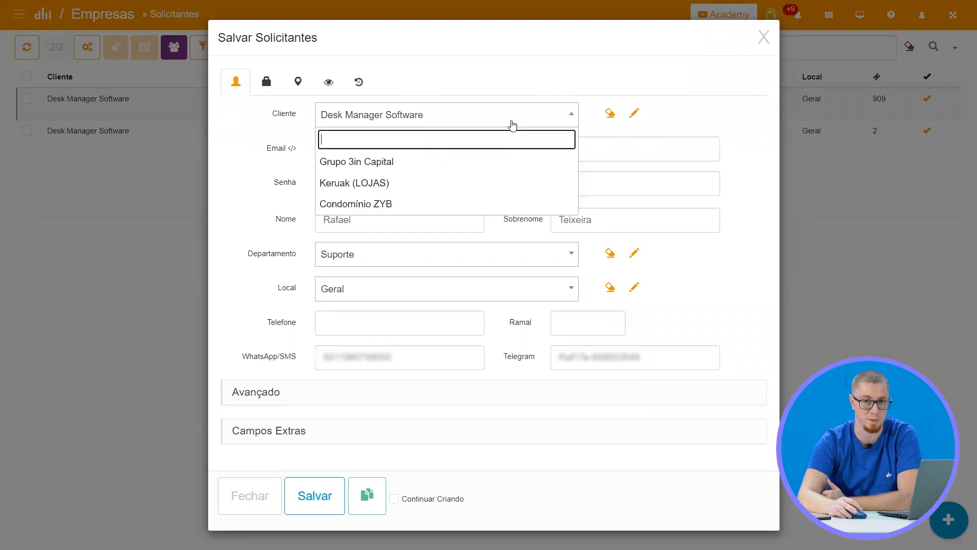
click(513, 124)
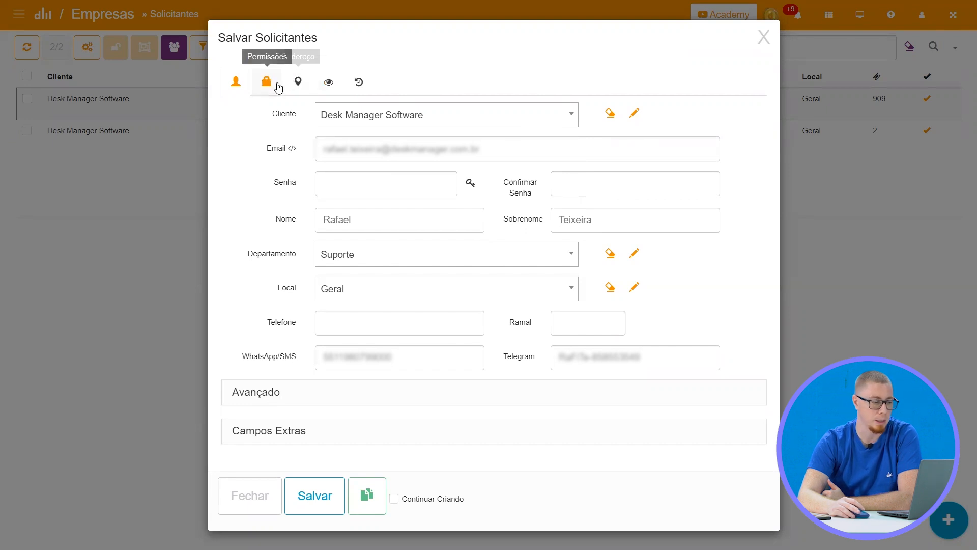
Examine the requester's system access, alert and login permissions
click(266, 82)
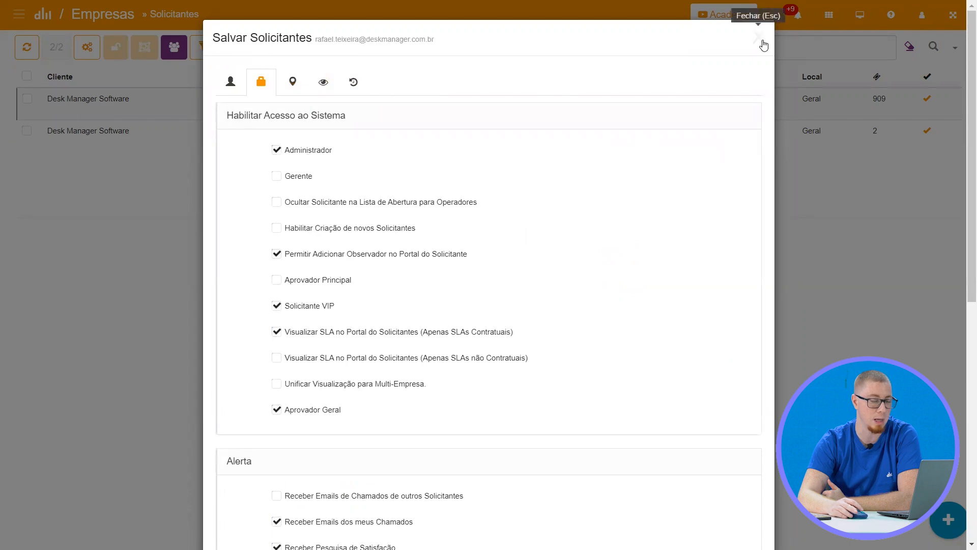
scroll(426, 370, down, 3)
scroll(399, 389, up, 3)
scroll(408, 416, down, 8)
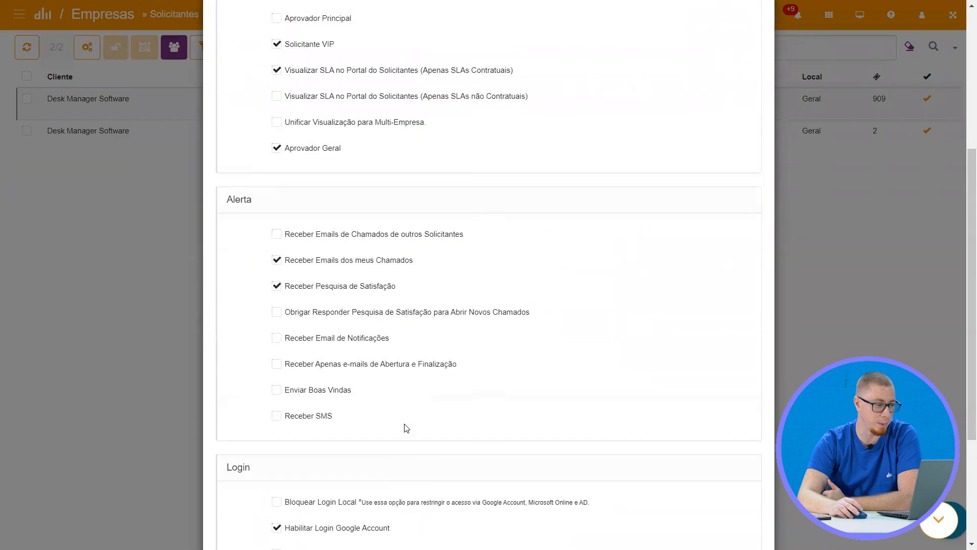
scroll(411, 436, up, 10)
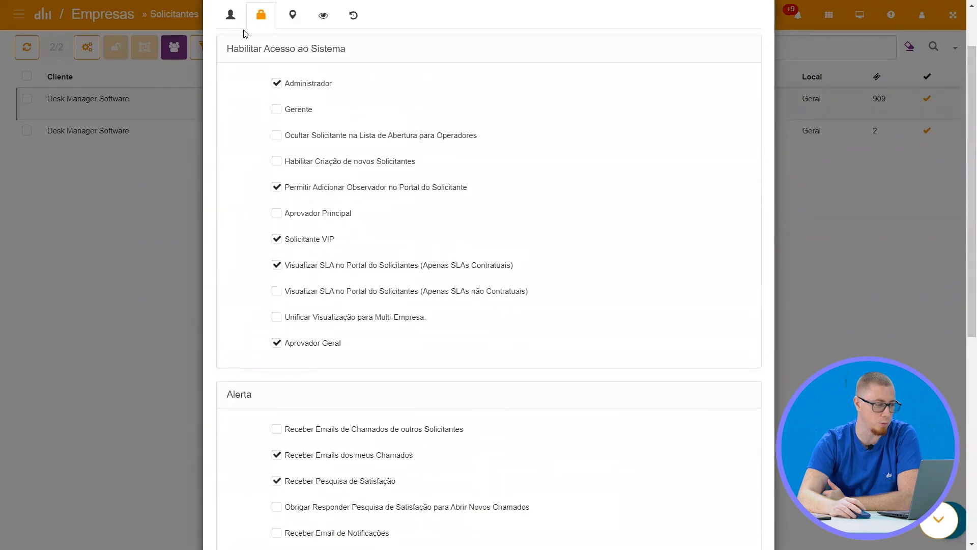
Examine the cost centre options in the requester's advanced data and close the record without saving
click(231, 16)
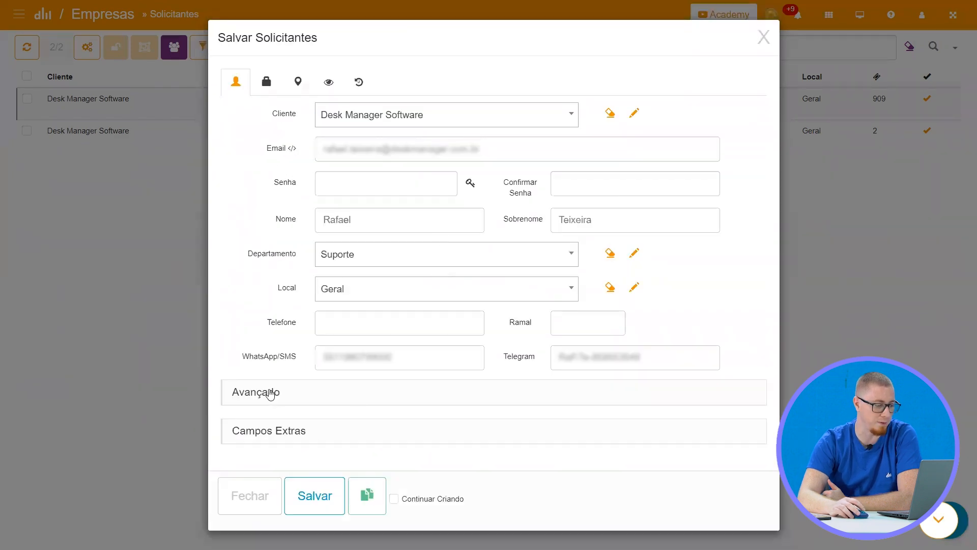
click(268, 393)
scroll(379, 292, down, 4)
click(389, 244)
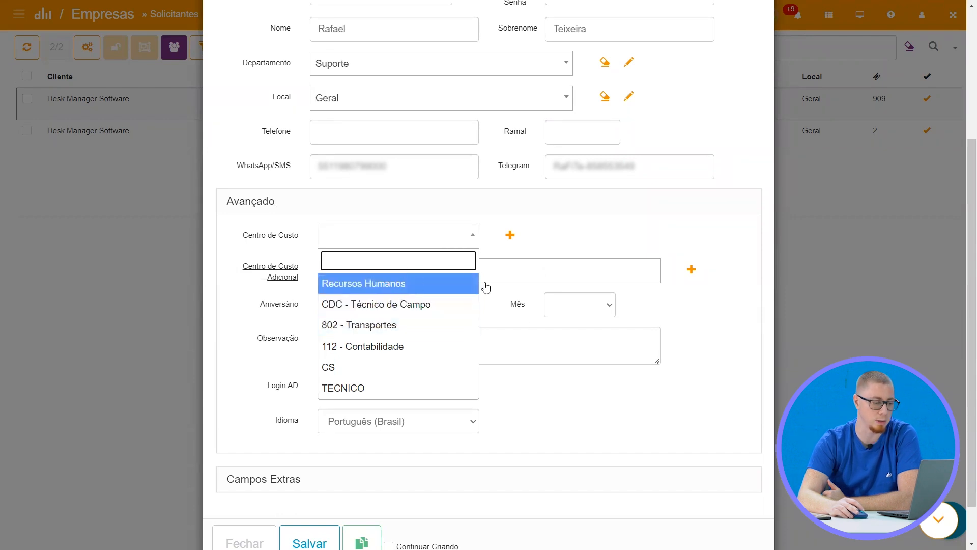
click(689, 231)
scroll(688, 326, up, 4)
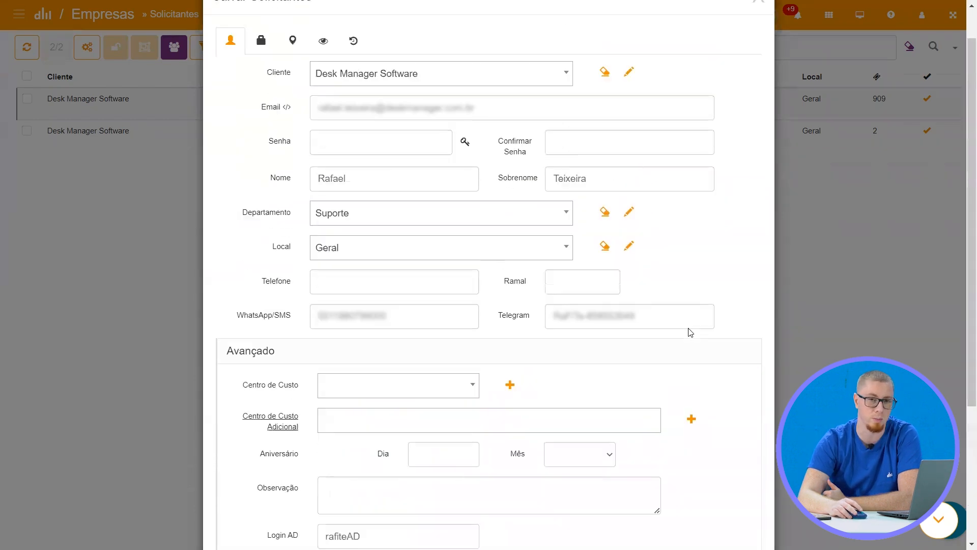
click(761, 36)
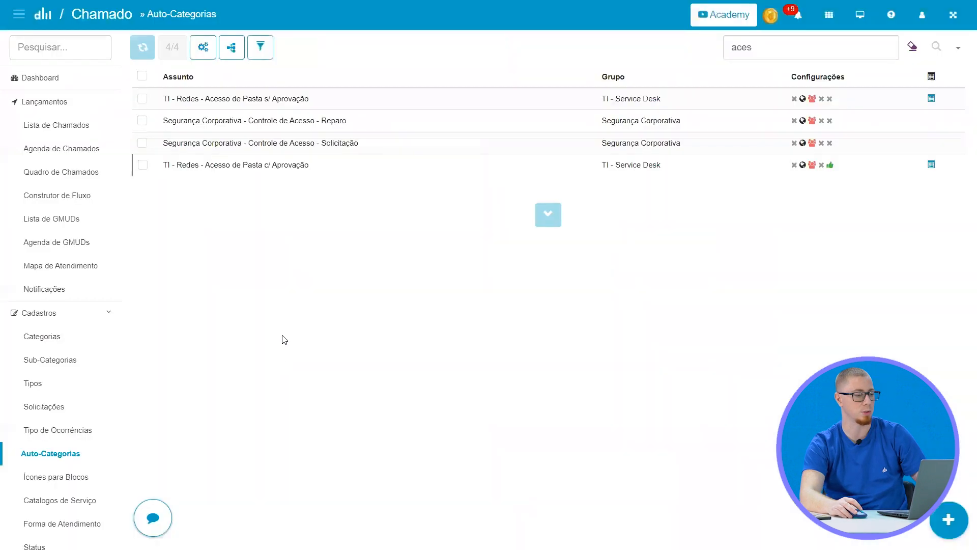
In the approval settings of auto-category "TI - Redes - Acesso de Pasta c/ Aprovação", set the status on approval to AGUARDANDO ATENDIMENTO
click(300, 177)
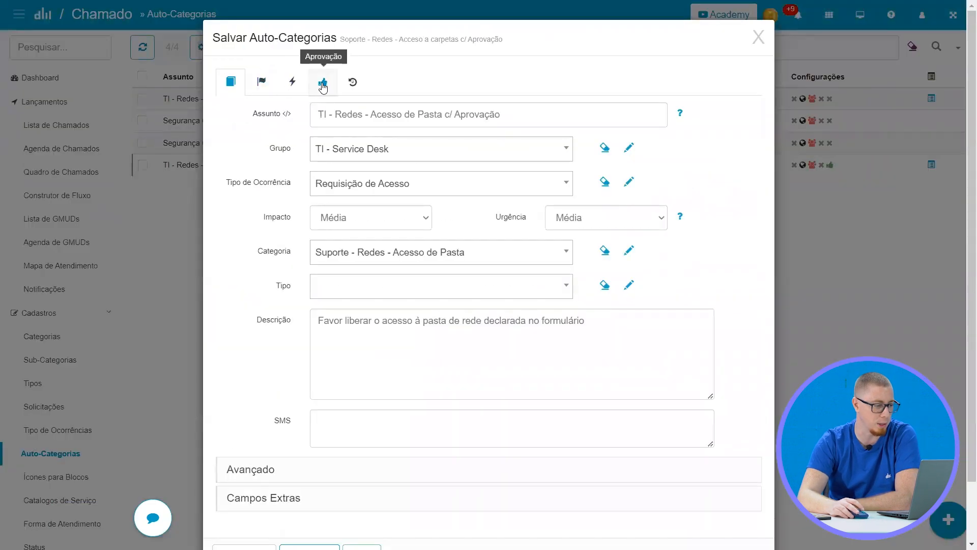
click(322, 84)
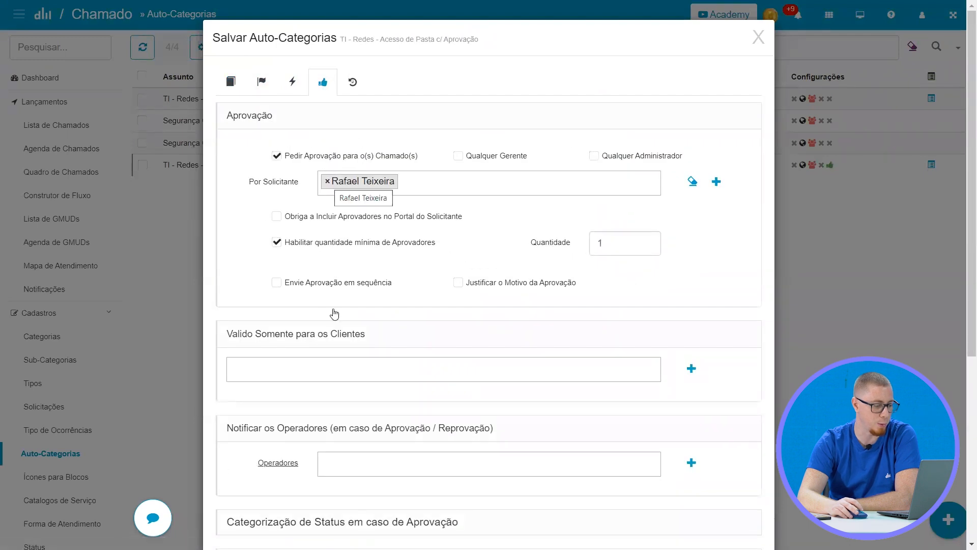
scroll(349, 422, down, 6)
scroll(338, 102, up, 6)
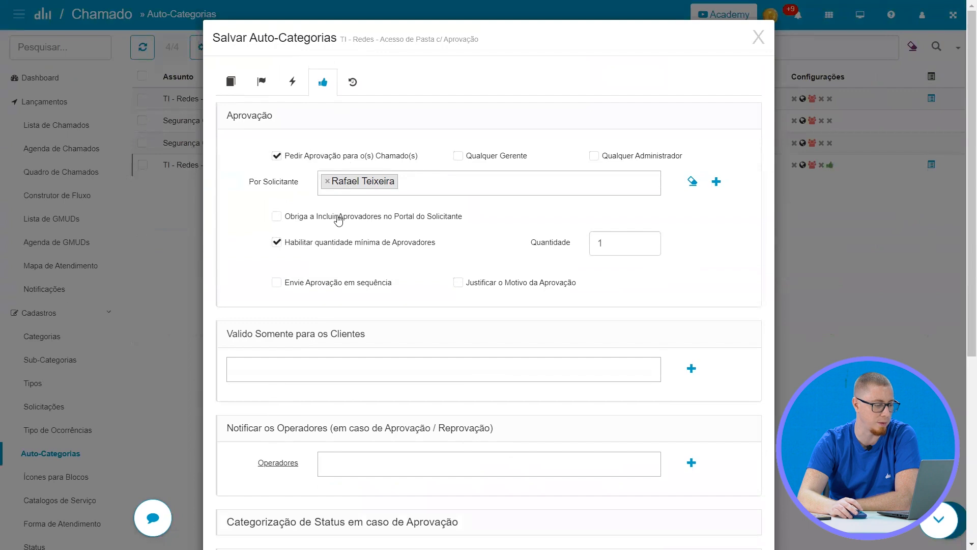
scroll(421, 319, down, 3)
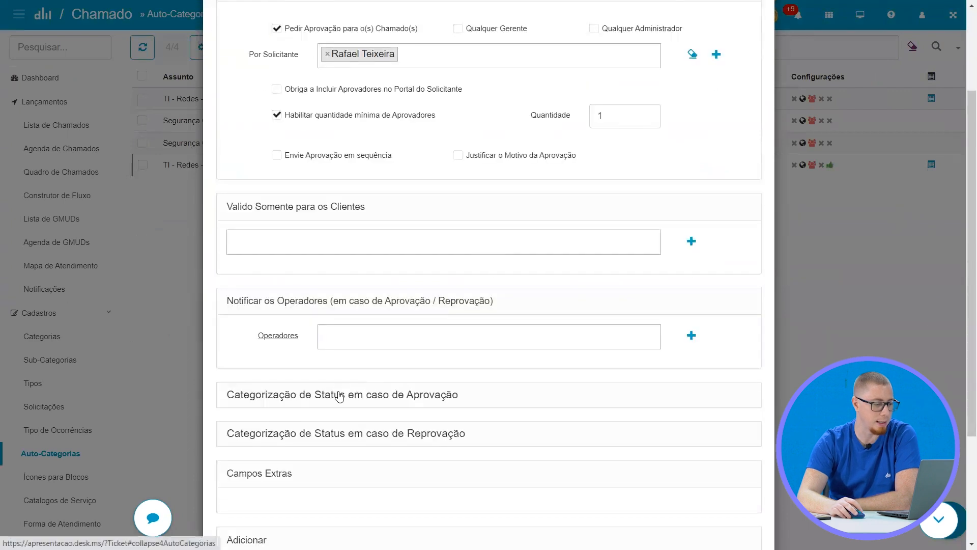
click(337, 394)
scroll(405, 324, down, 1)
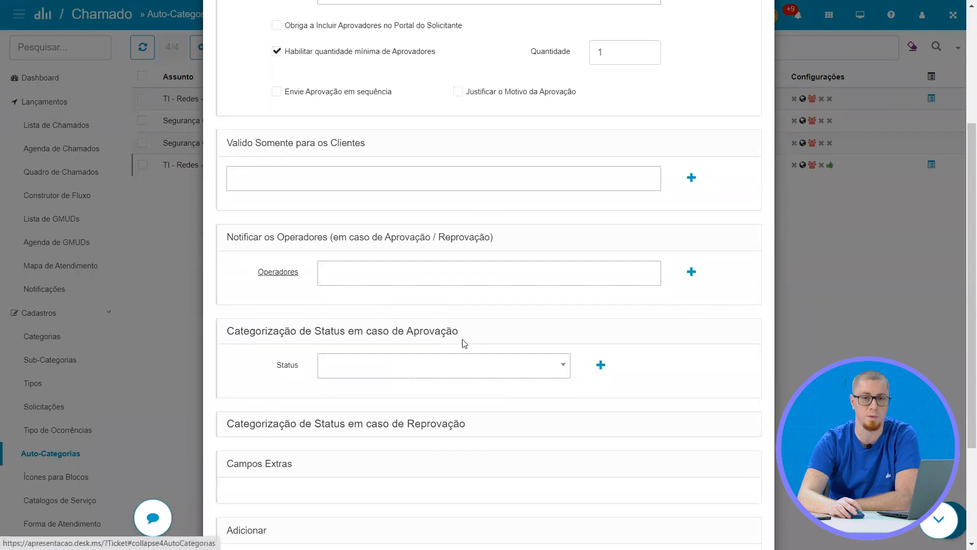
click(459, 371)
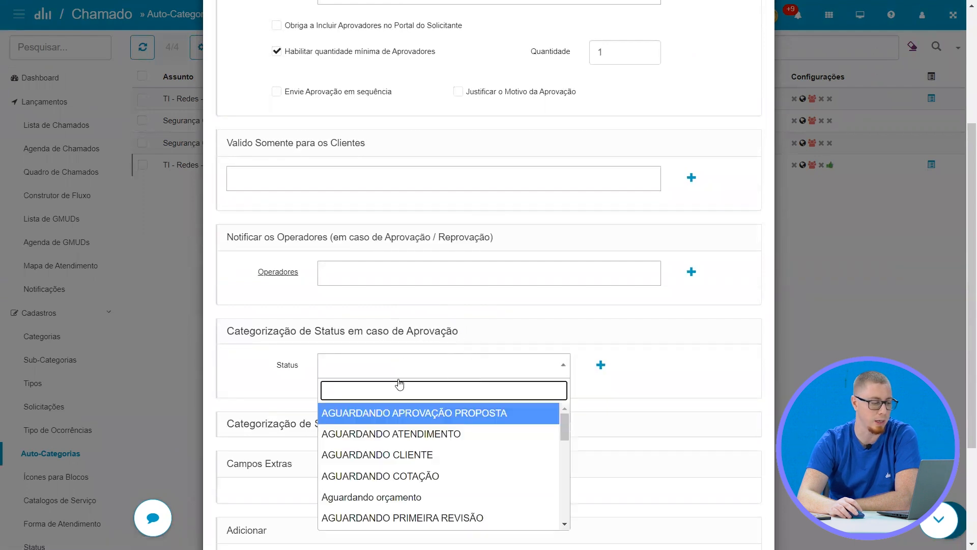
click(386, 432)
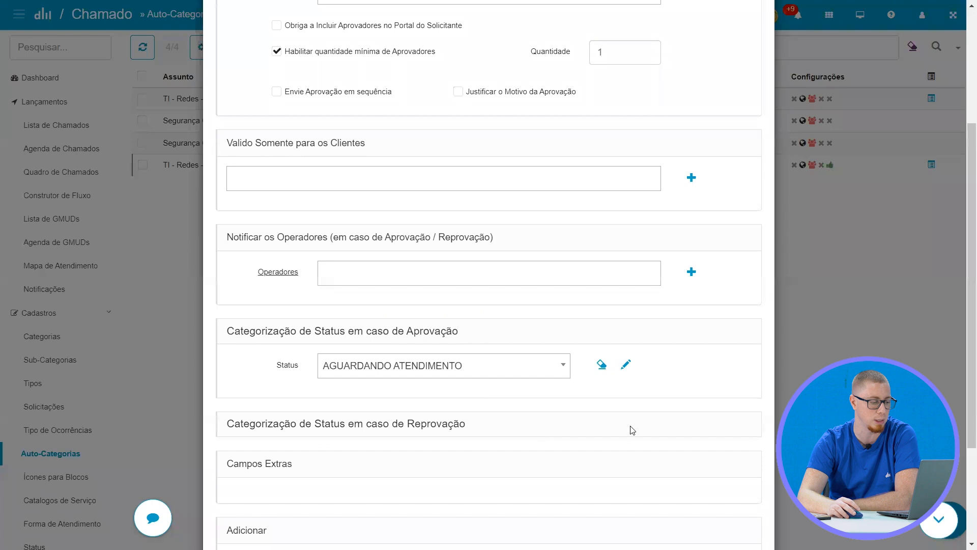
For rejected approvals, enable Finalizar o Chamado em caso de Reprovação and set the cause to Reprovado Pela Gerencia
scroll(632, 430, down, 2)
click(378, 363)
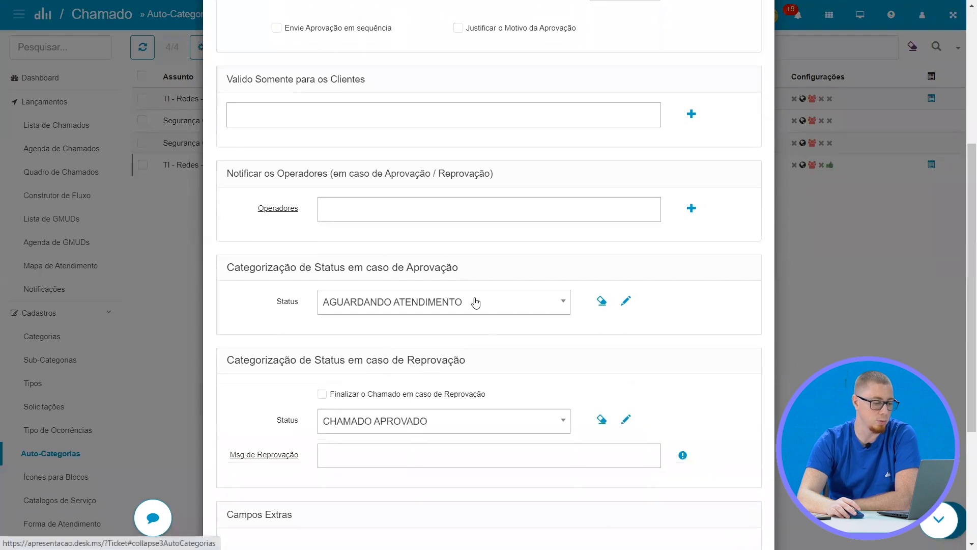
click(399, 400)
scroll(517, 449, down, 3)
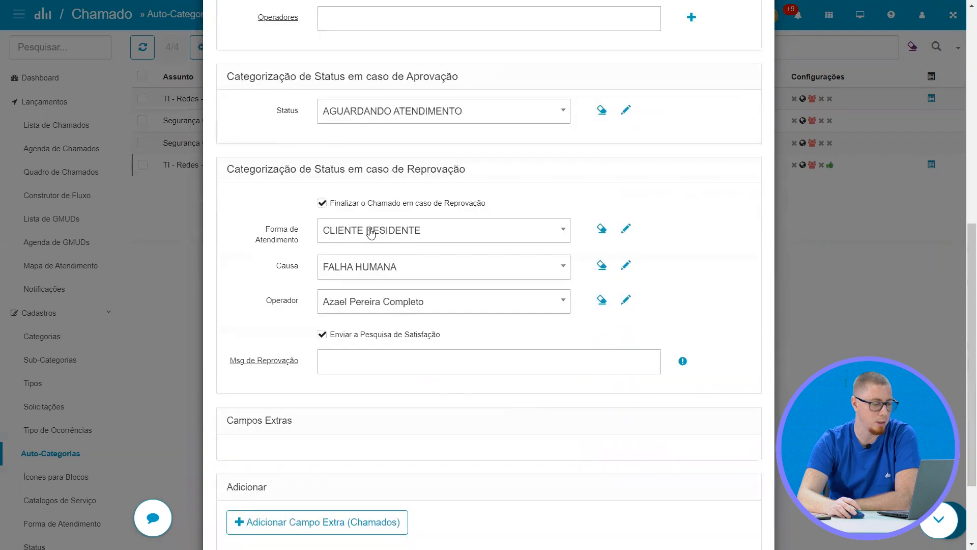
click(385, 278)
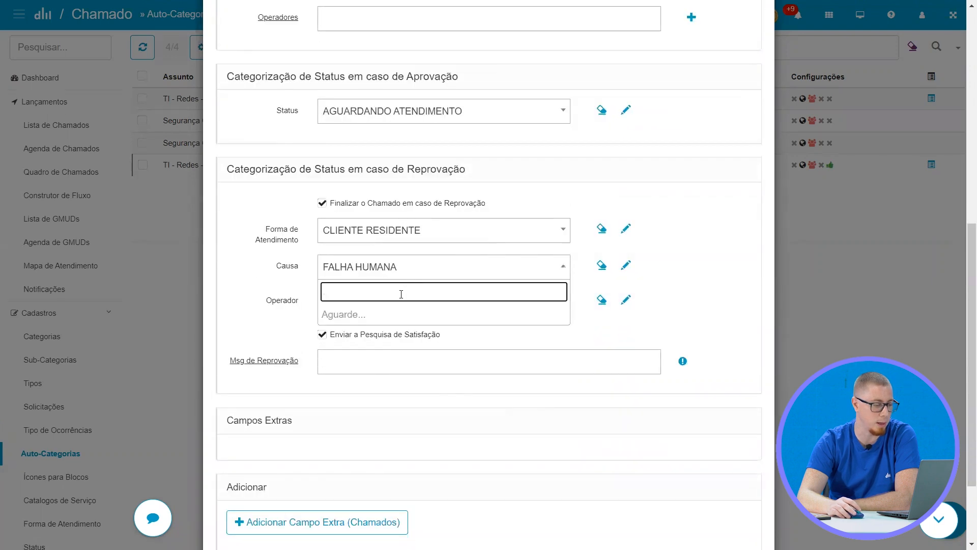
text(re)
key(Return)
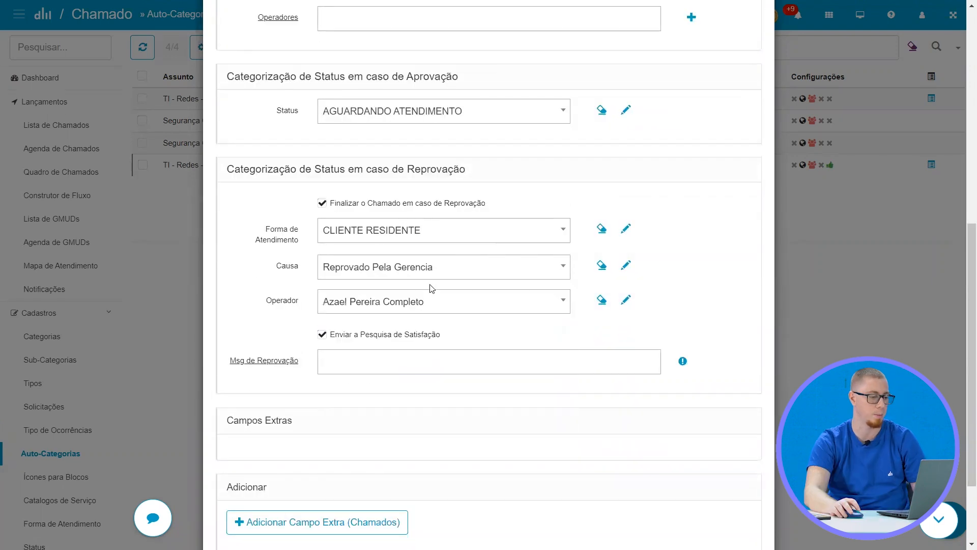
For rejected approvals, set Forma de Atendimento to INTERNAMENTE and assign the approver's own account as Operador
click(465, 241)
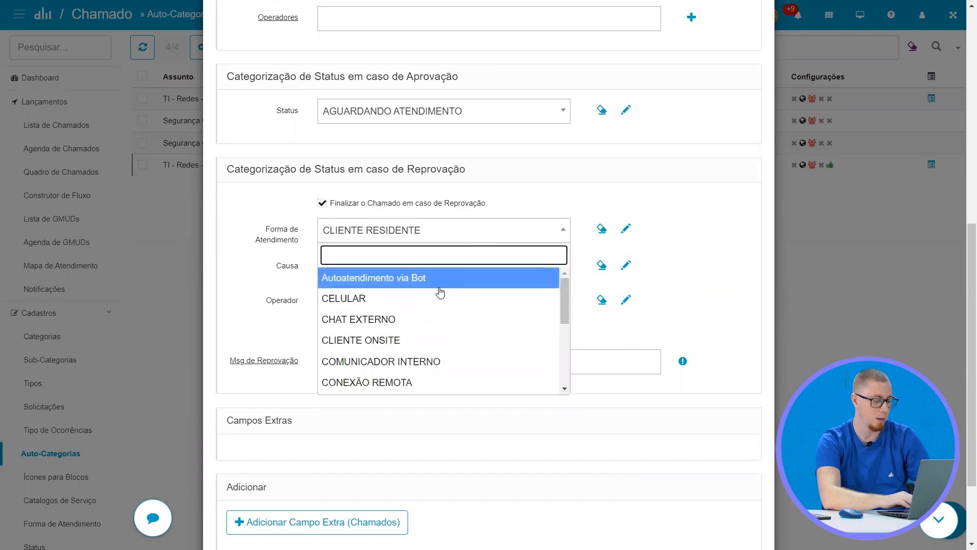
text(inter)
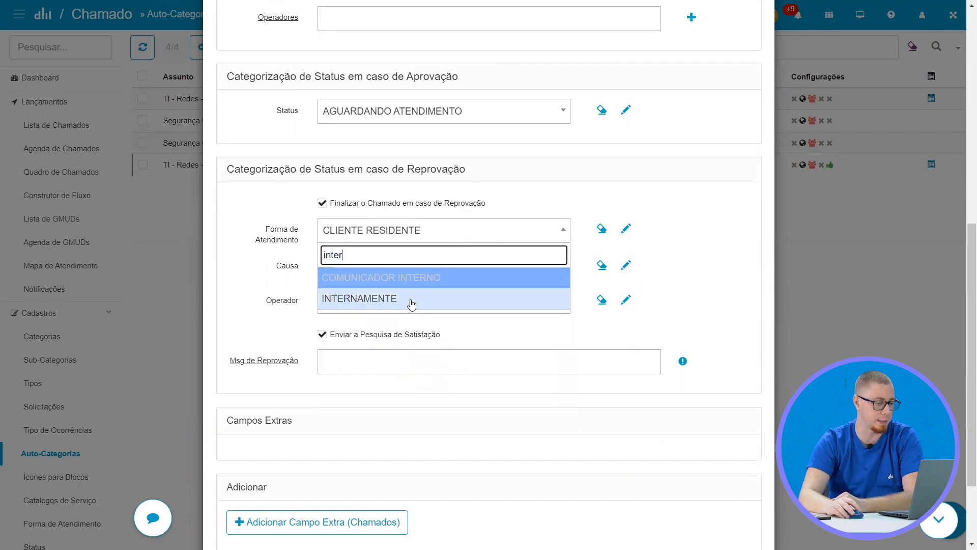
click(411, 302)
click(487, 305)
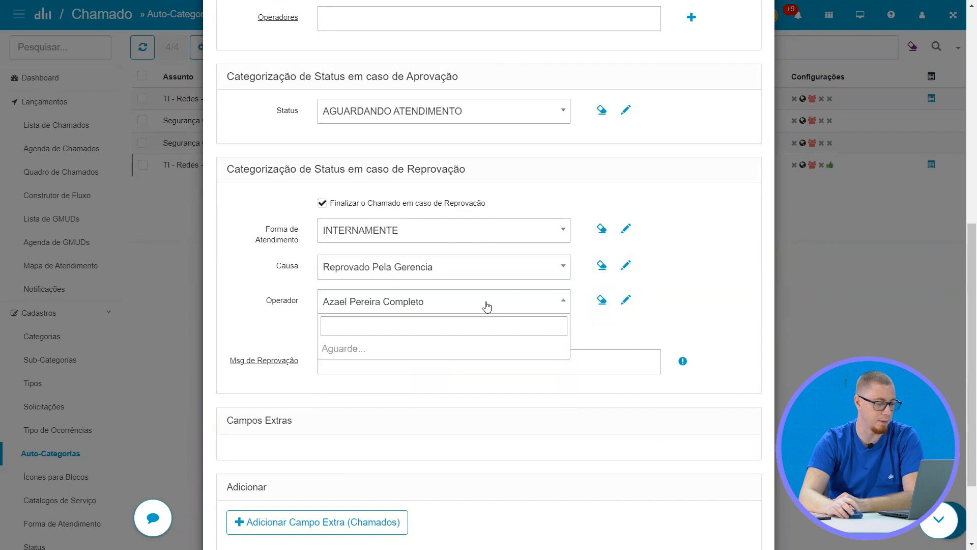
text(rafa)
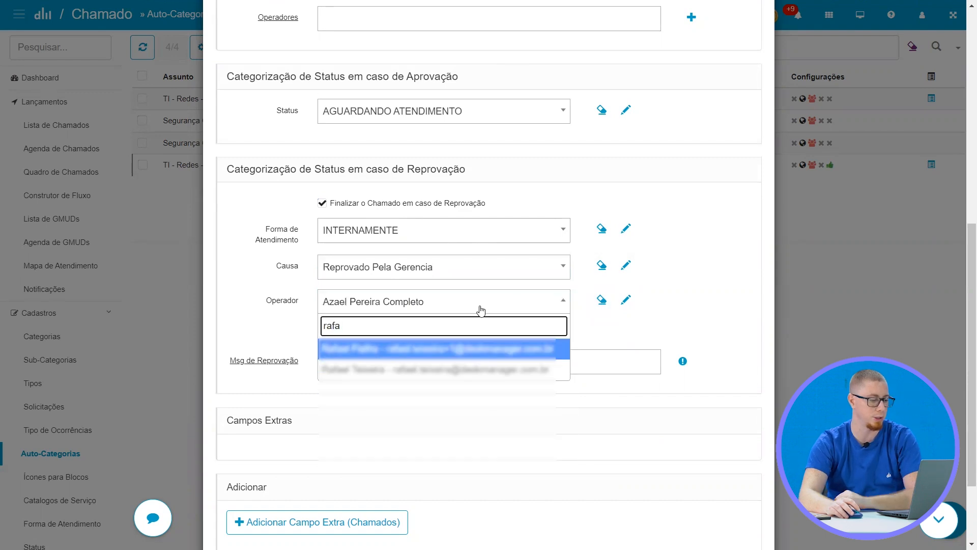
click(460, 369)
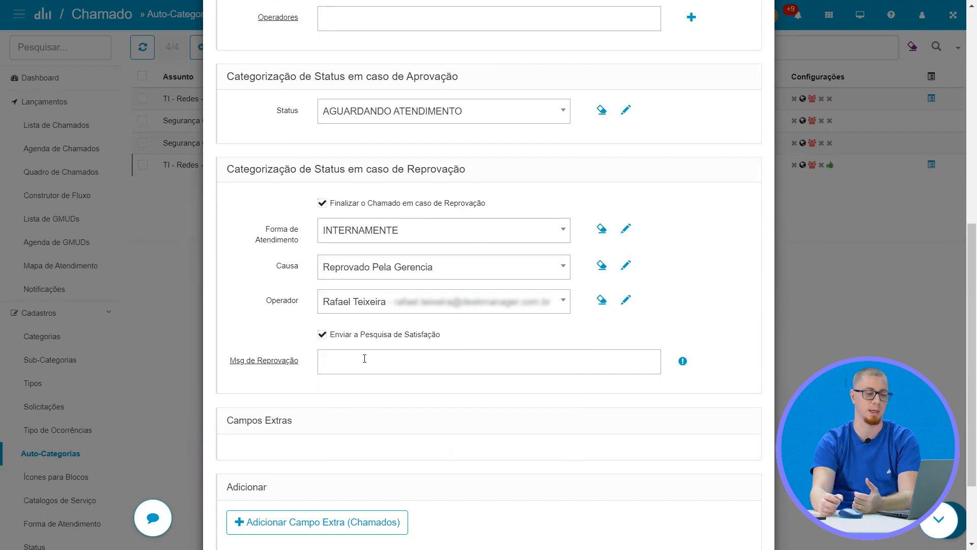
Add the rejection messages "Não tem permissão" and "Não está autorizado" as tags and save the auto-category
click(407, 361)
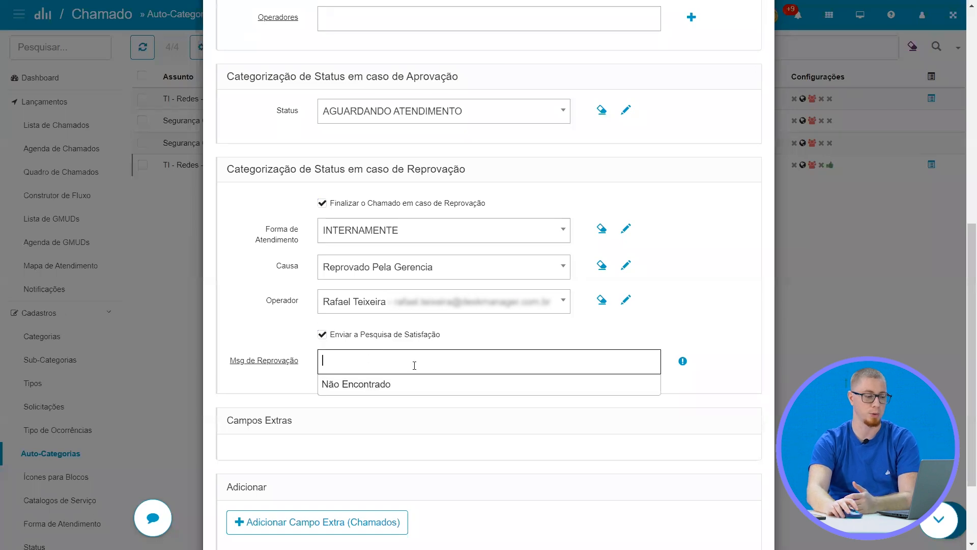
click(253, 362)
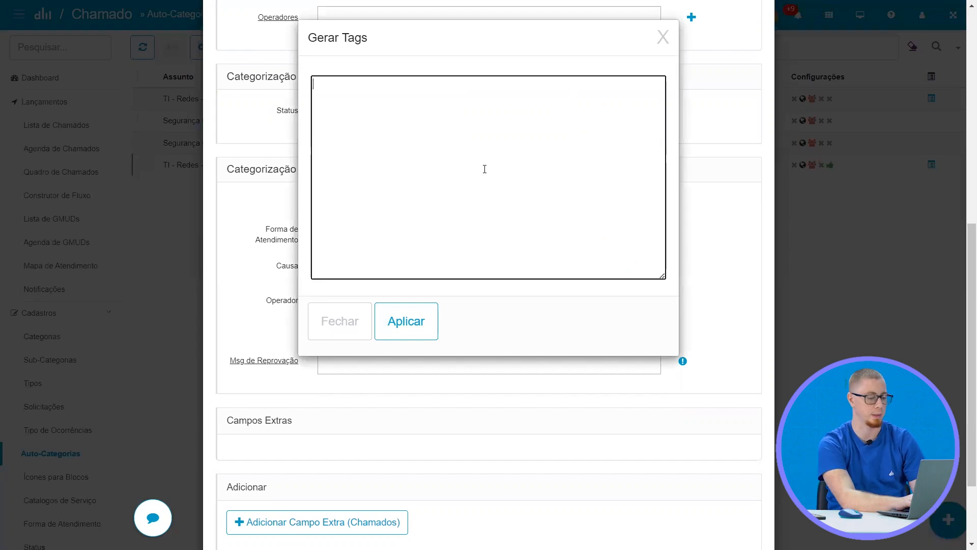
text(Não tem permissão)
key(Return)
text(Não está autorizado)
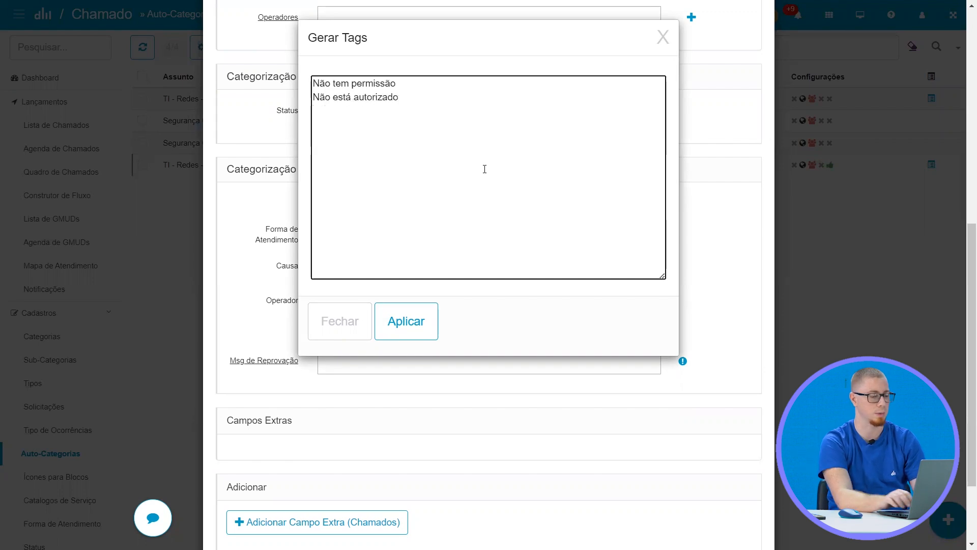
click(406, 320)
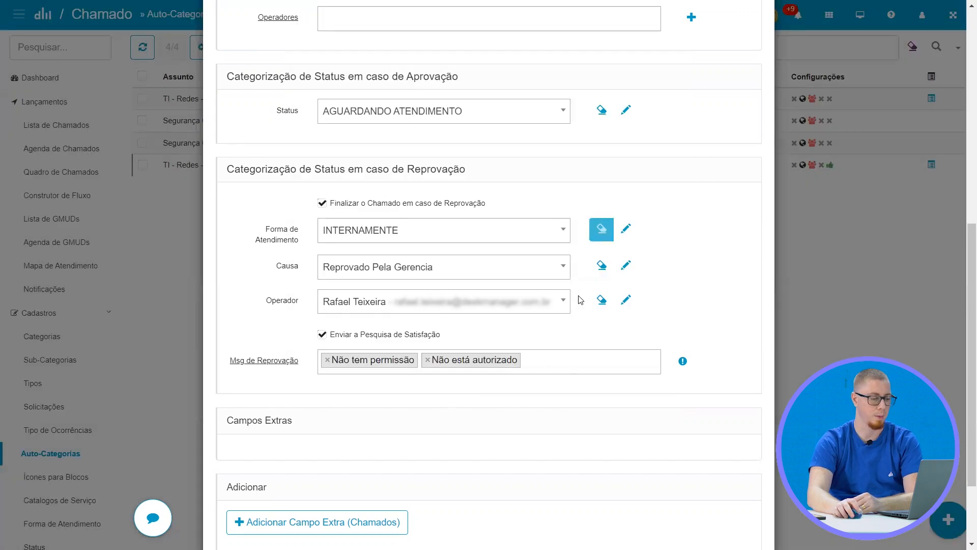
scroll(458, 366, down, 3)
click(309, 495)
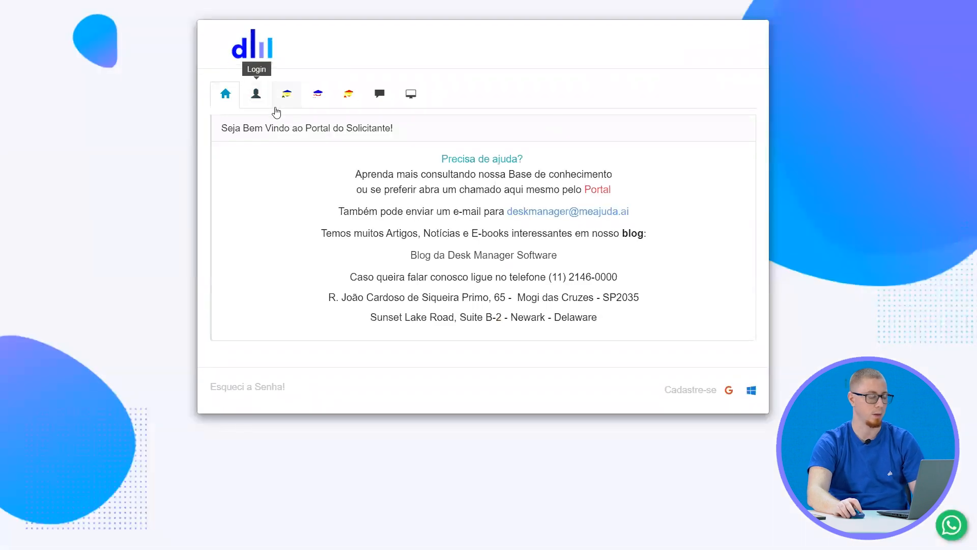
Switch to the requester portal and log in with the account's login and password
click(257, 100)
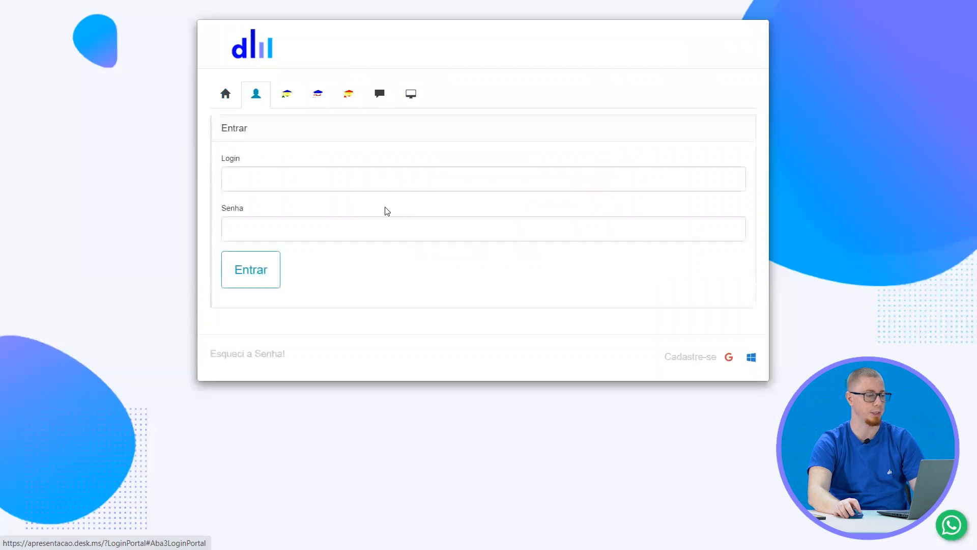
click(372, 179)
text(R)
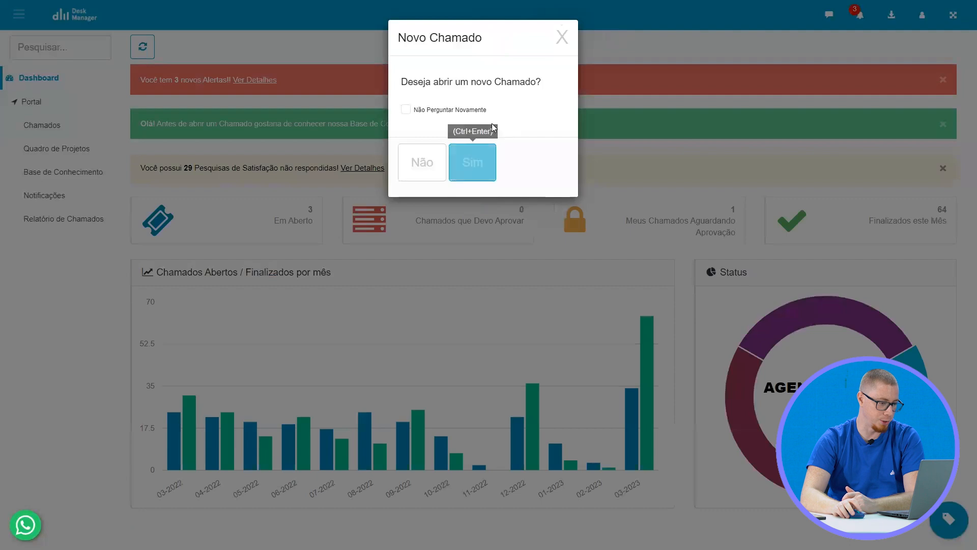
Start a new ticket in the portal and select the colleague whose folder access is requested as Solicitante
click(485, 147)
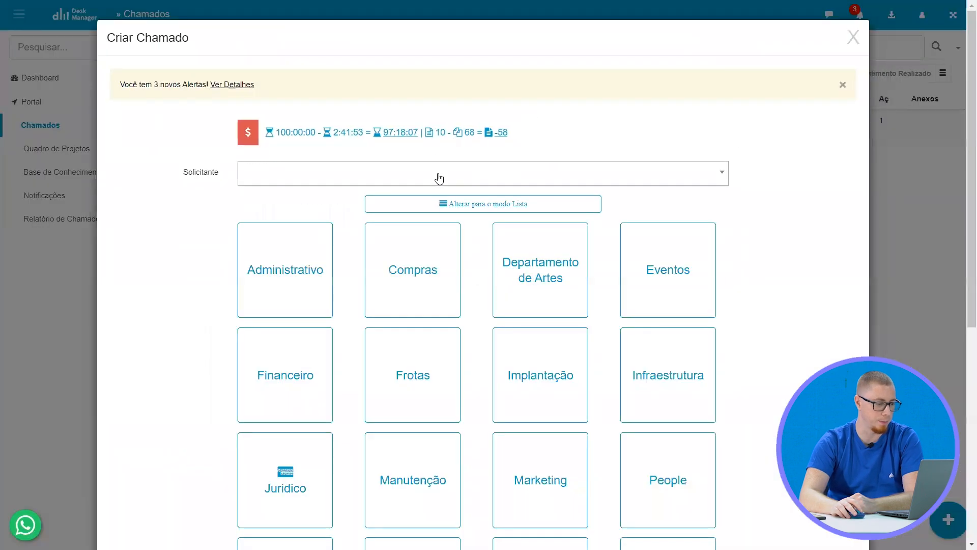
click(439, 178)
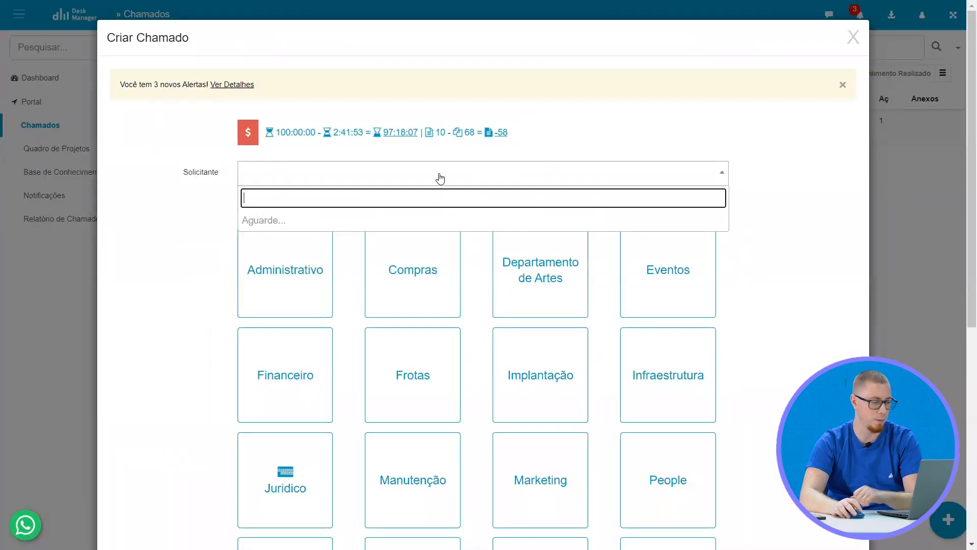
text(r)
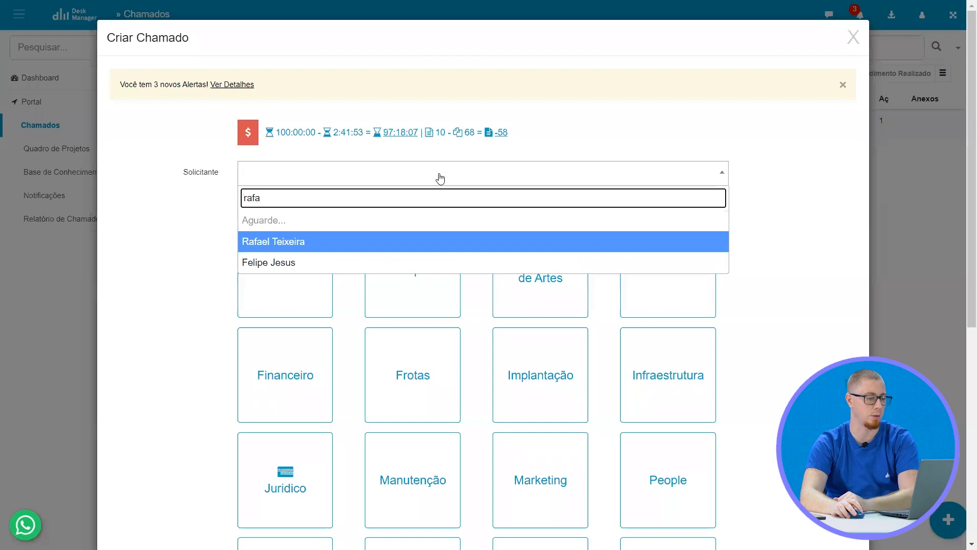
text(afa)
click(395, 224)
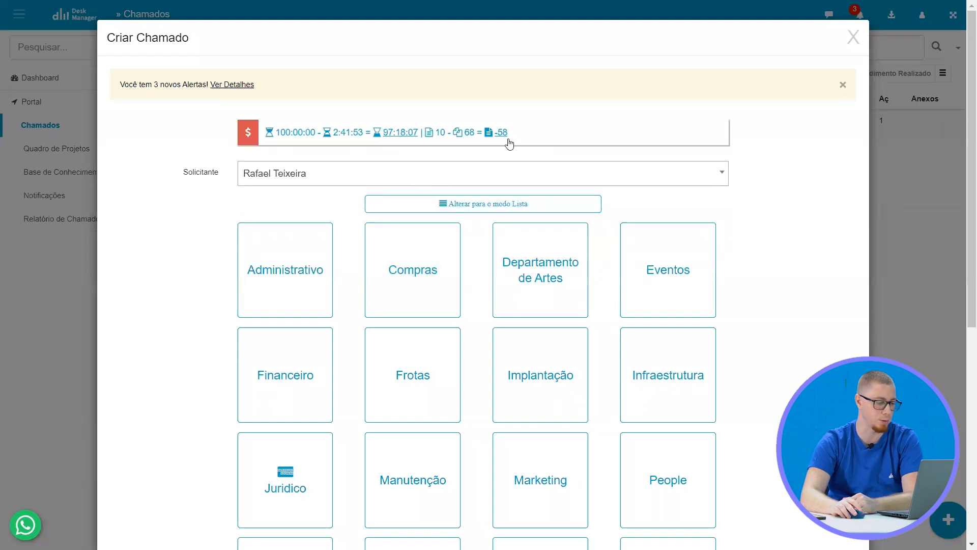
click(292, 178)
click(284, 218)
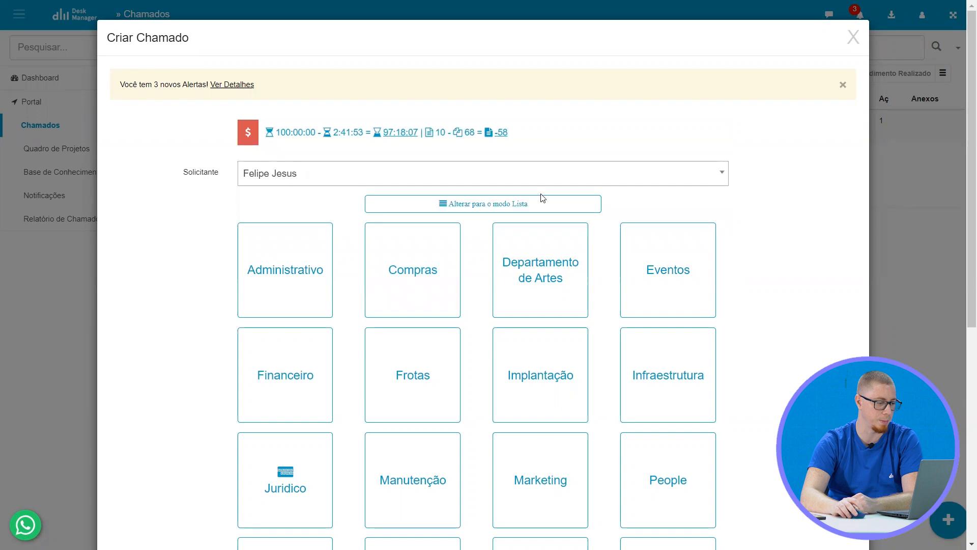
Set the ticket's subject to TI » Redes » Acesso de Pasta c/ Aprovação
scroll(572, 187, down, 6)
click(676, 282)
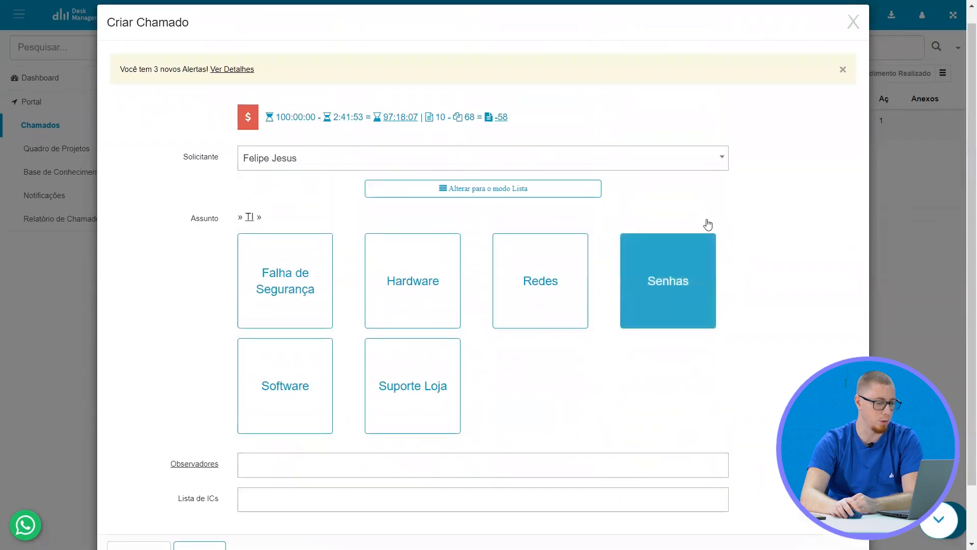
click(520, 277)
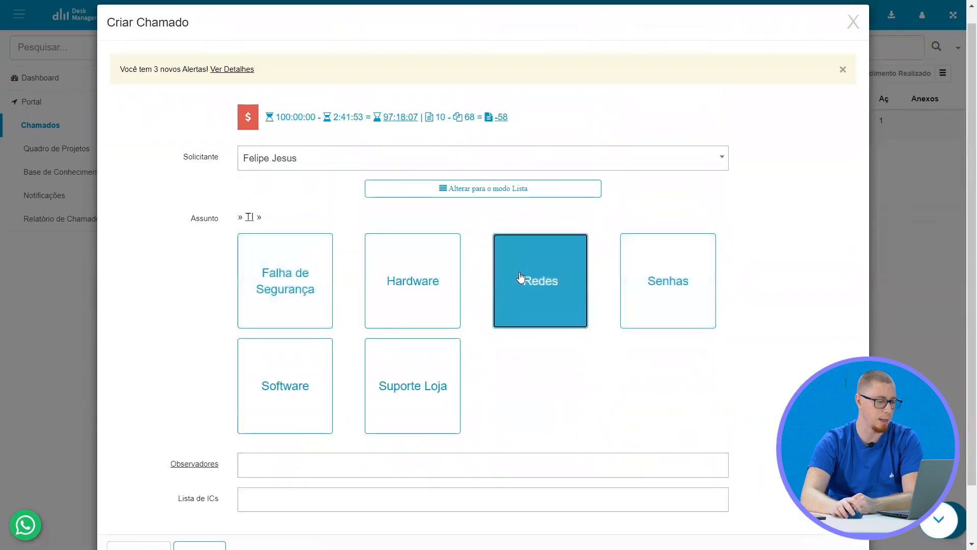
click(310, 298)
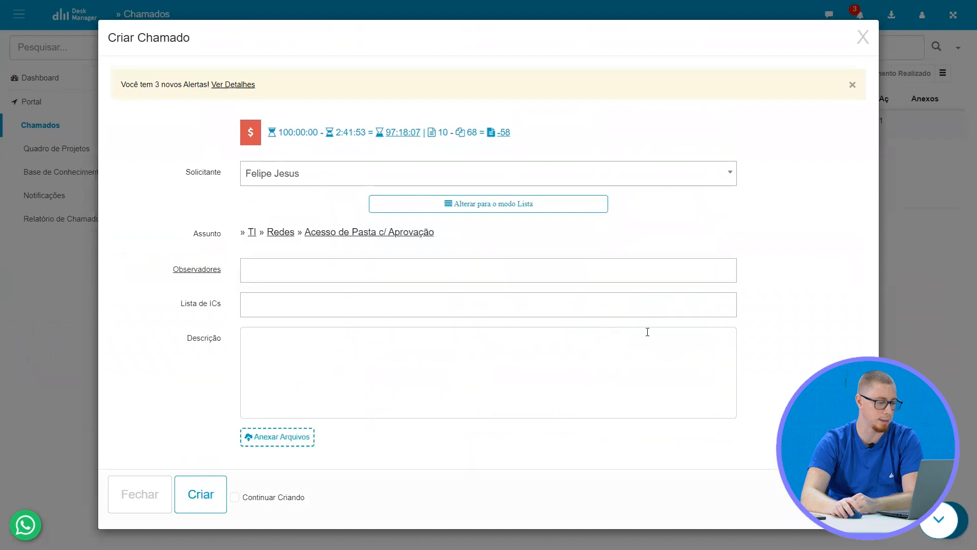
Create the ticket with Pasta de Rede set to Comercial and list the open tickets in the portal
scroll(523, 274, down, 4)
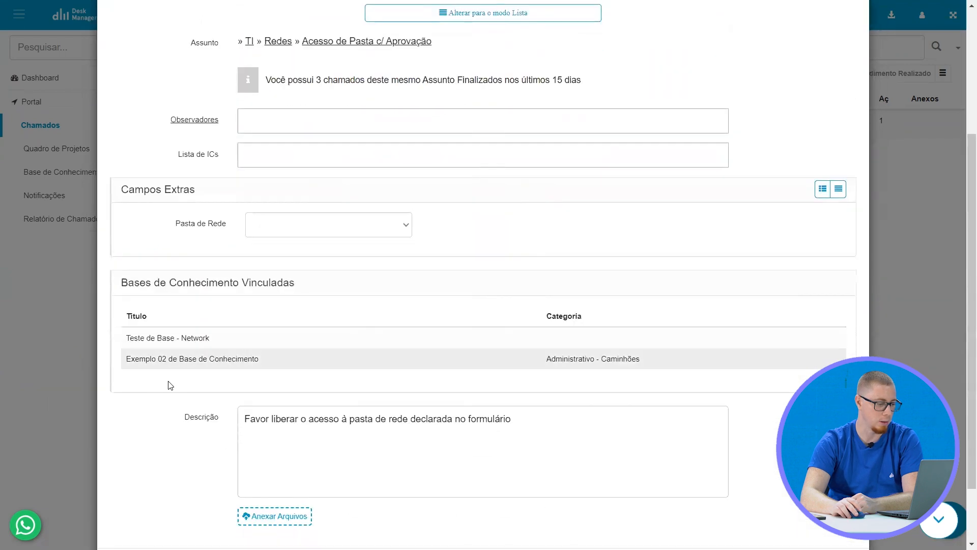
click(326, 230)
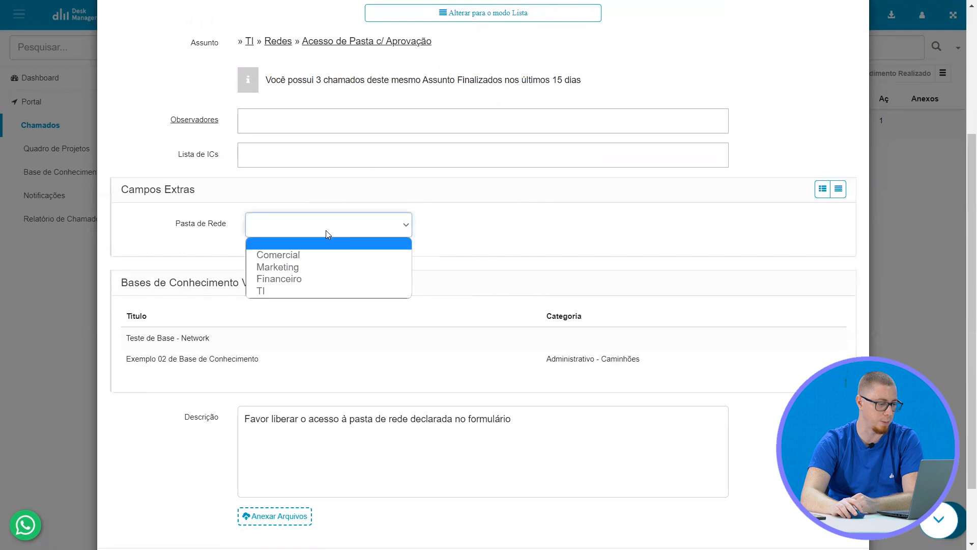
click(320, 253)
scroll(287, 405, down, 2)
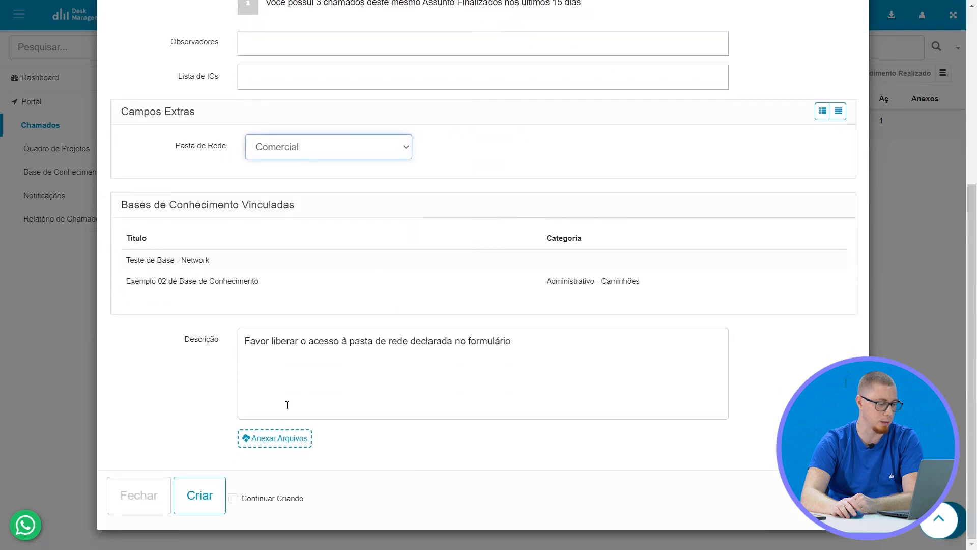
click(202, 496)
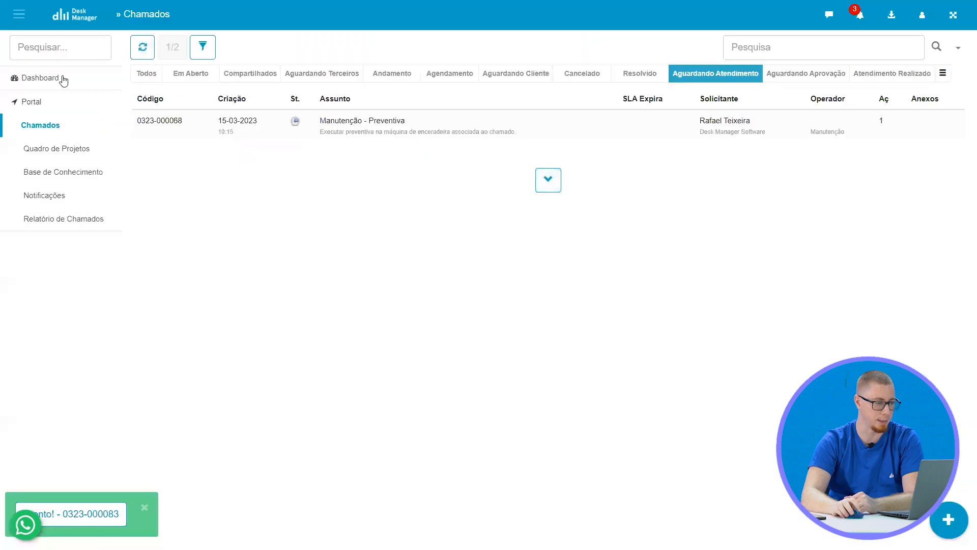
click(181, 81)
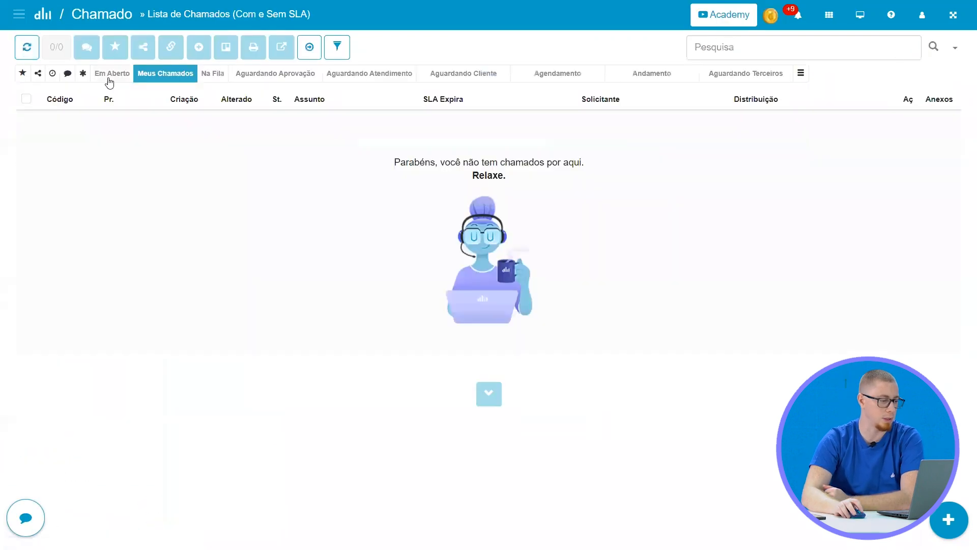
In the operator's ticket list, open the new "TI - Redes - Acesso de Pasta c/ Aprovação" ticket from Em Aberto and review its contents
click(109, 80)
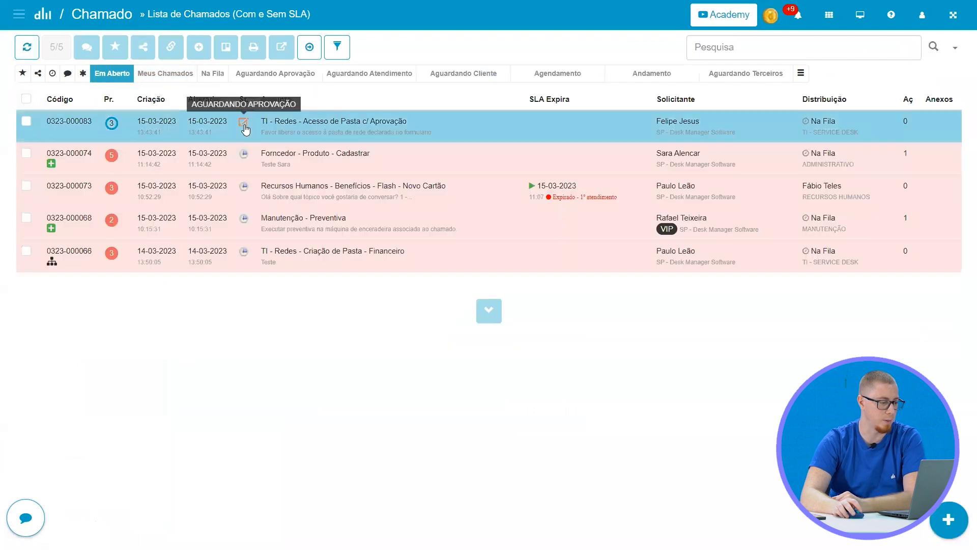
click(426, 125)
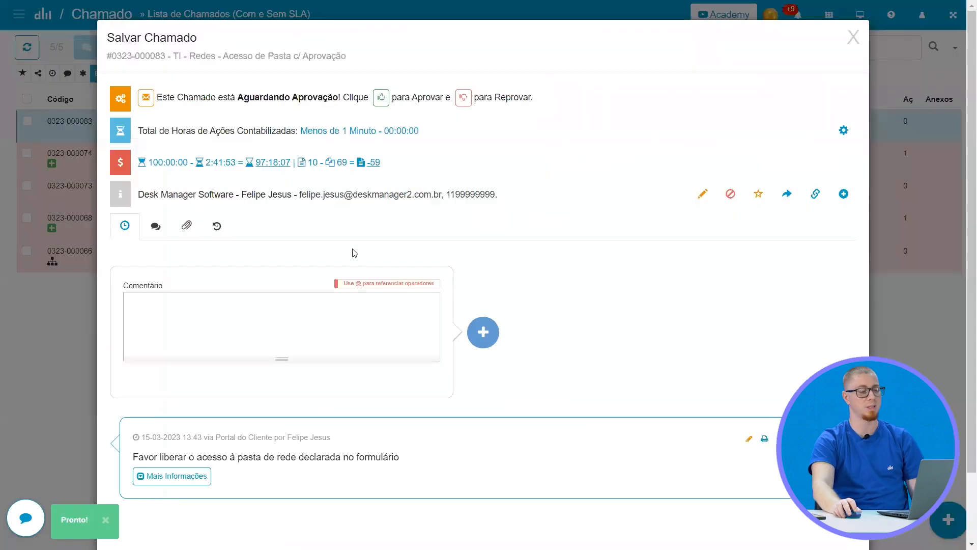
scroll(553, 315, down, 2)
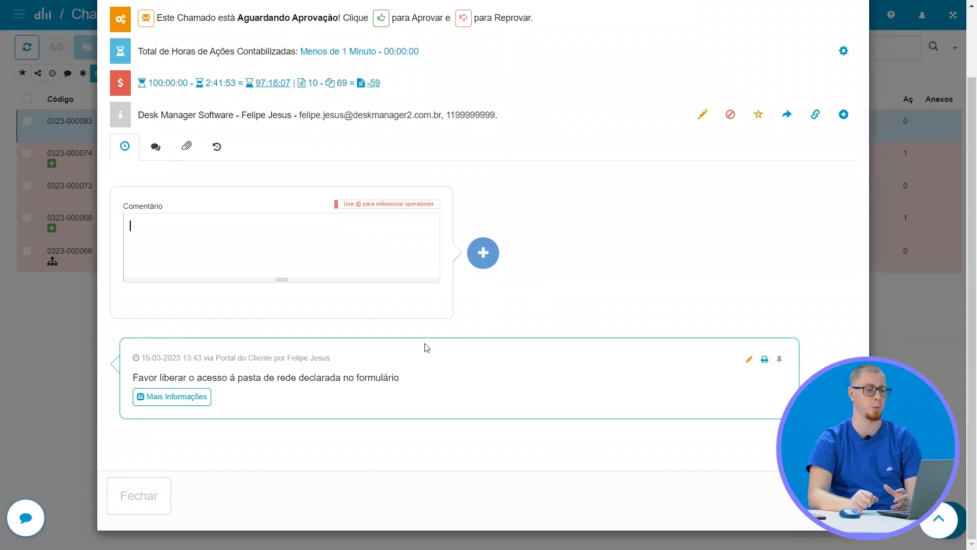
scroll(230, 418, up, 2)
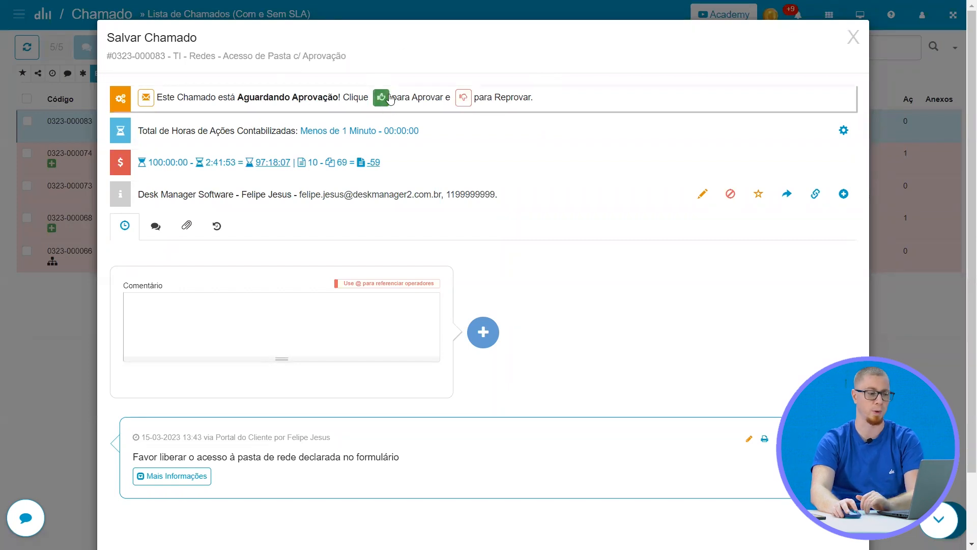
Expand the ticket's Aguardando Aprovação notice to examine its approvers, and close the ticket without approving it
click(598, 101)
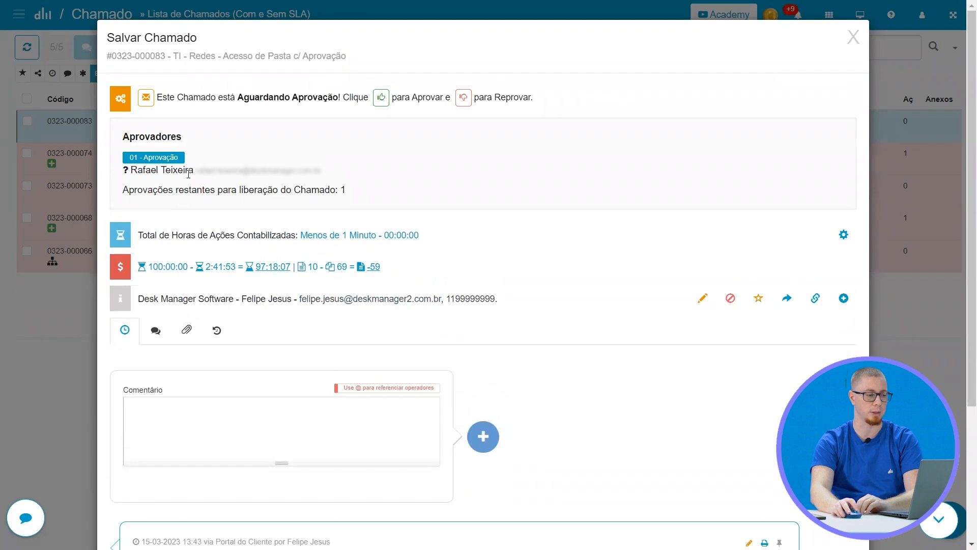
drag(197, 170, 319, 171)
click(386, 185)
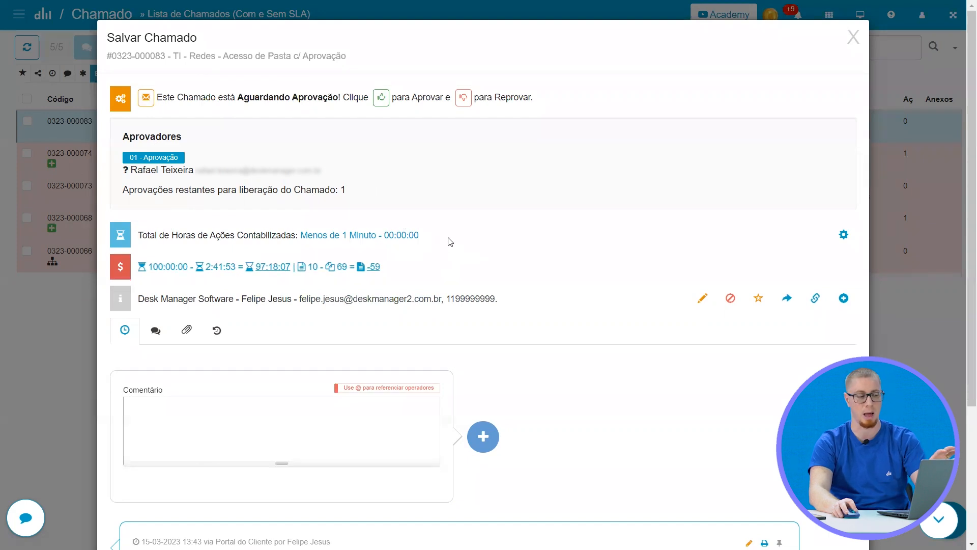
click(853, 37)
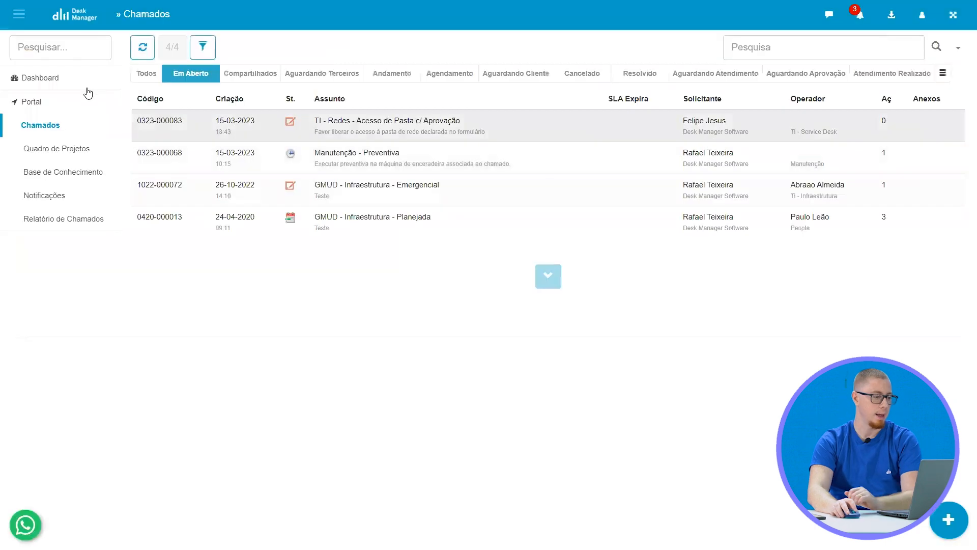
Back in the requester portal, refresh the Dashboard and list the tickets under Chamados que Devo Aprovar
click(67, 81)
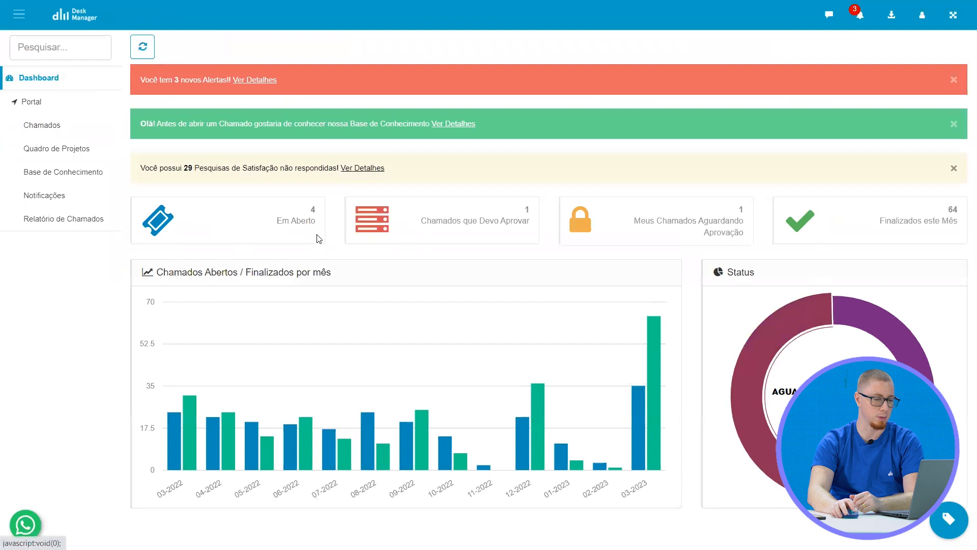
click(143, 51)
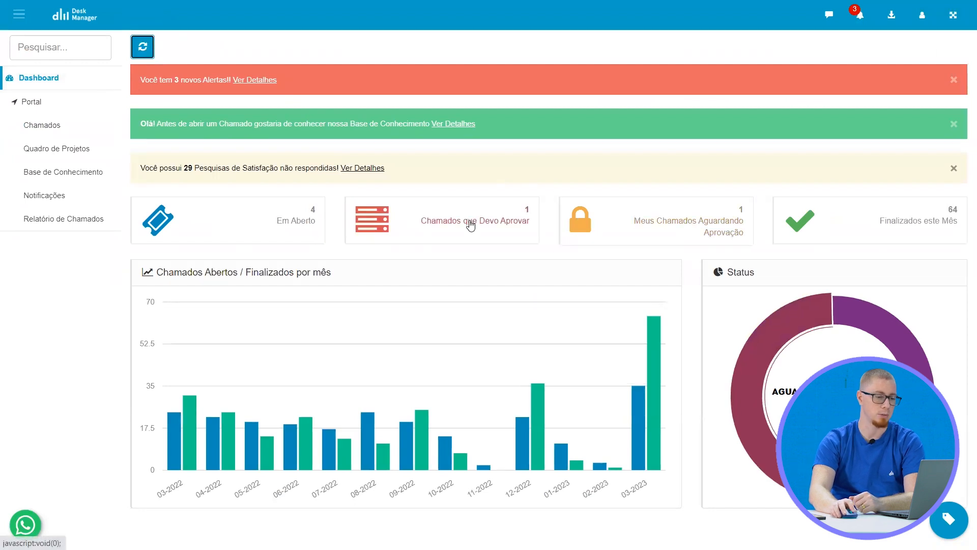
click(471, 226)
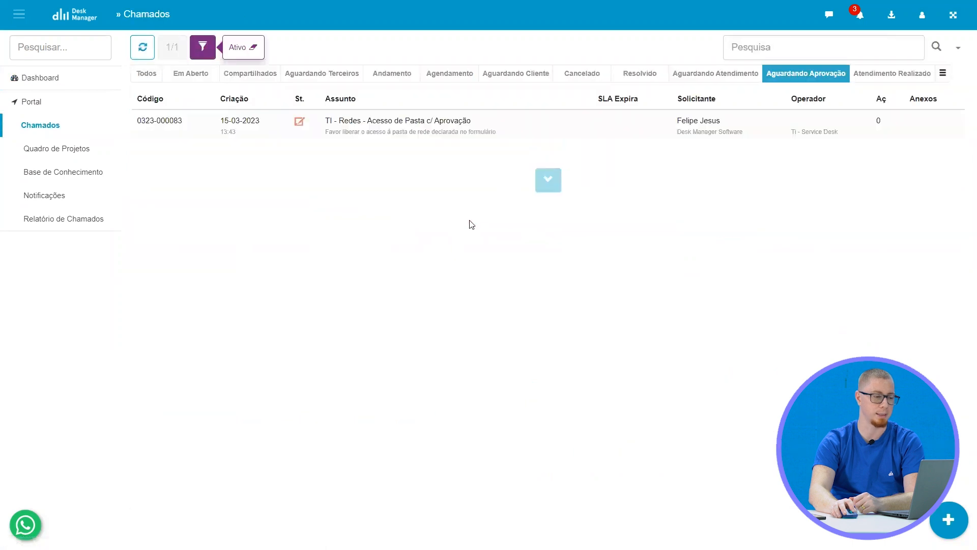
Open the folder-access ticket under Aguardando Aprovação to view its approval options, close it undecided and return to Em Aberto
click(354, 136)
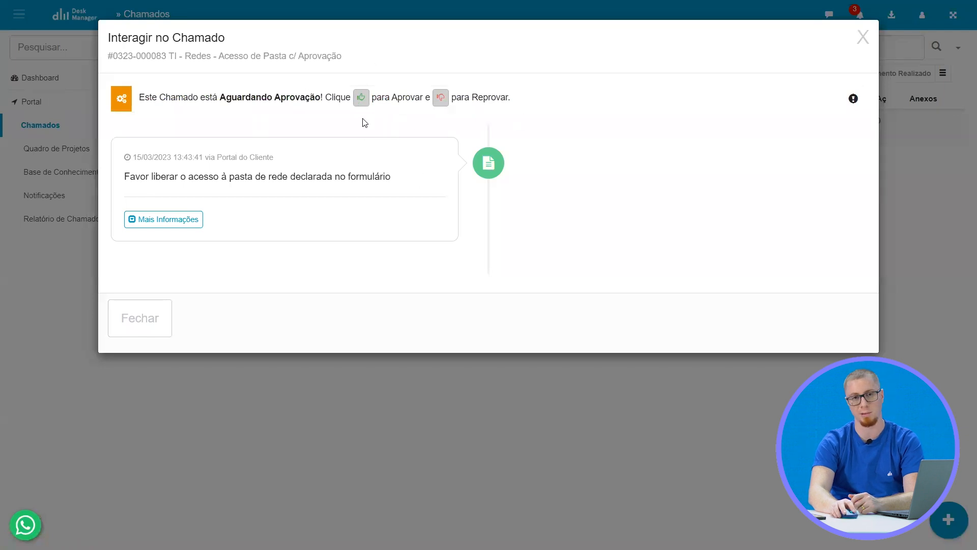
click(864, 45)
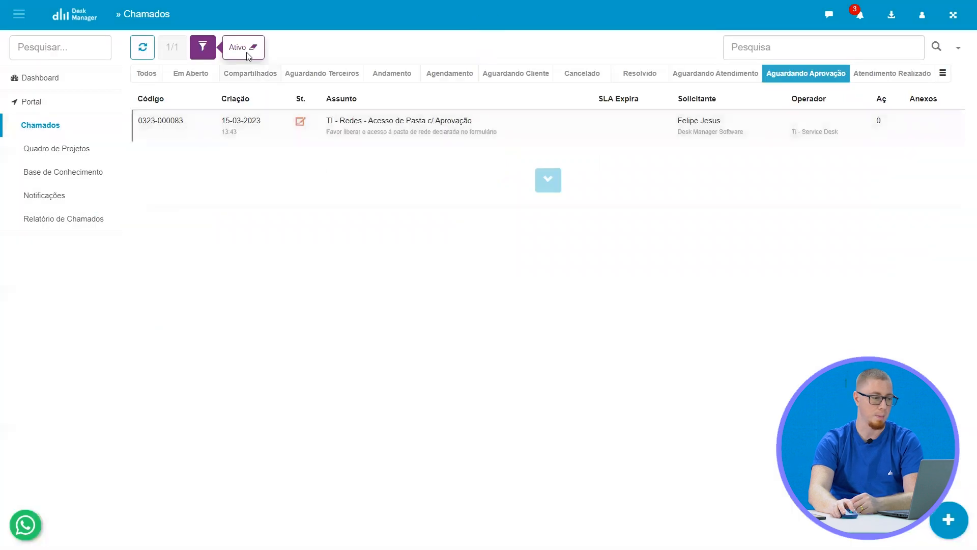
click(191, 73)
Switch to Gmail, open the REQUEST APPROVAL e-mail and review the ticket's applicant, subject and Pasta de Rede details
key(ctrl+Tab)
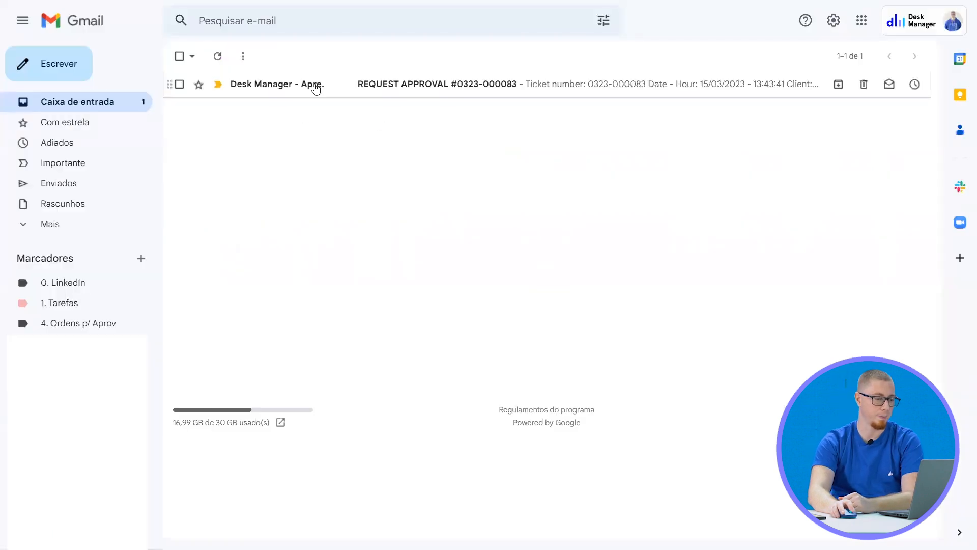
click(315, 89)
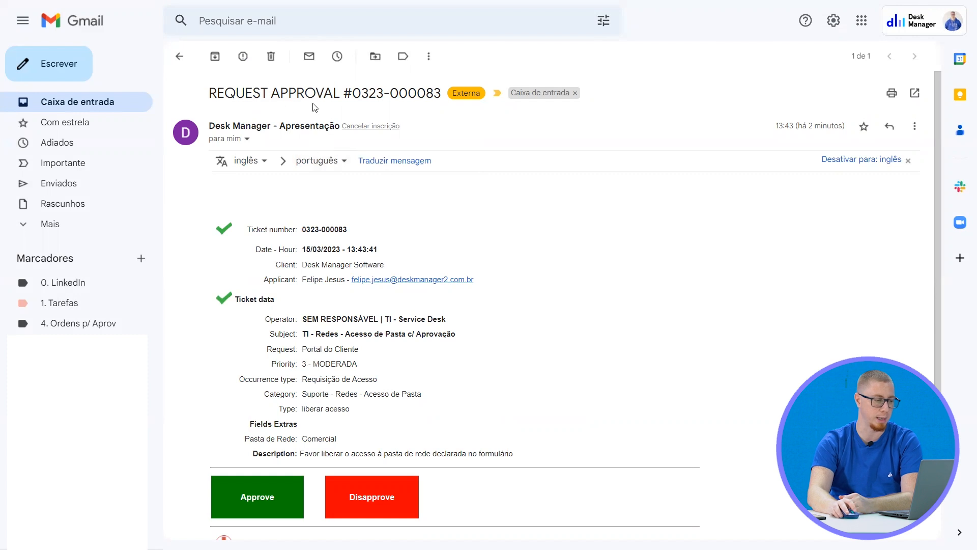
scroll(337, 199, down, 1)
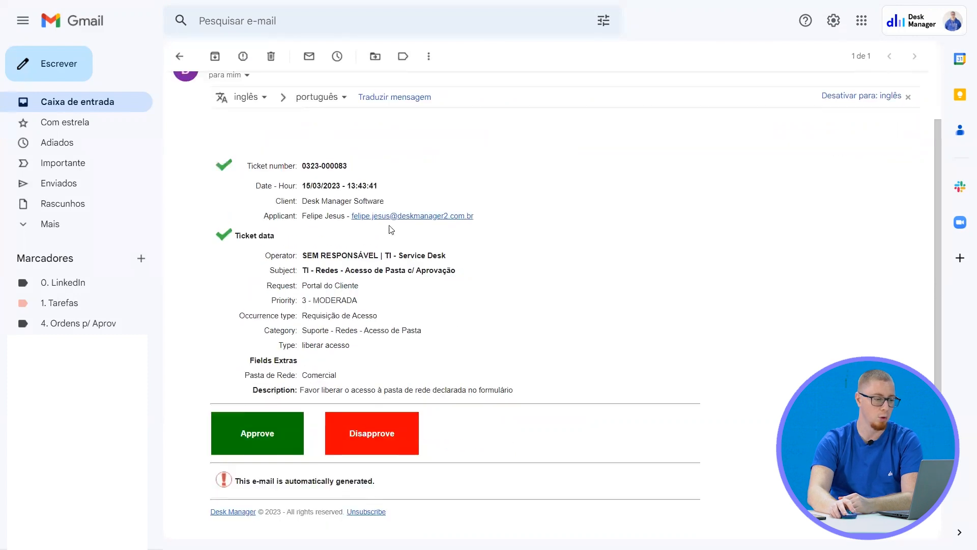
drag(300, 213, 338, 217)
click(322, 234)
scroll(322, 232, down, 2)
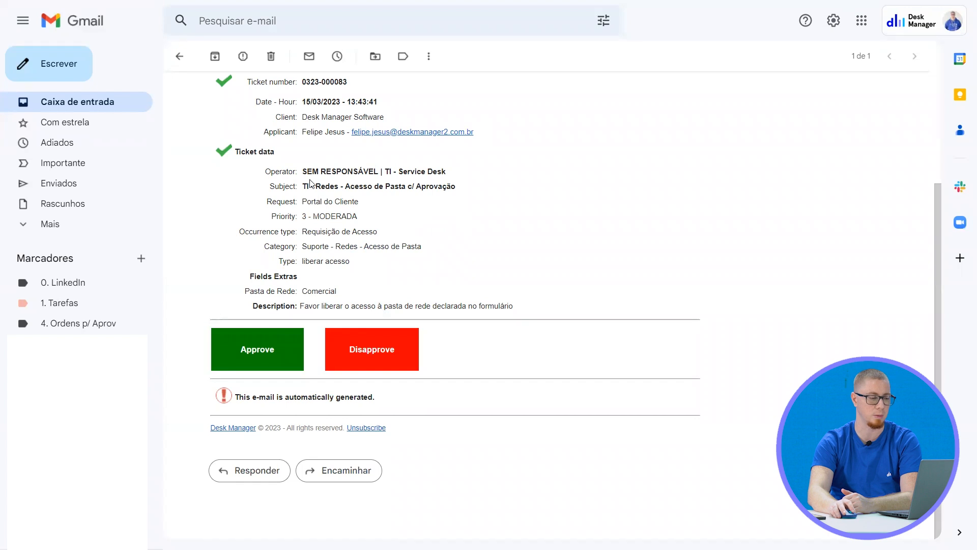
drag(322, 185, 448, 201)
click(359, 233)
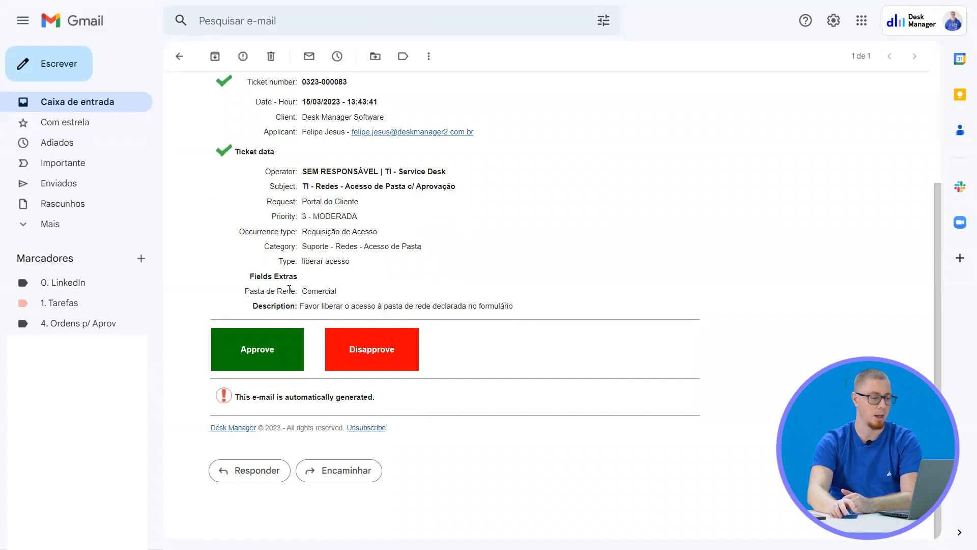
double_click(319, 290)
click(544, 261)
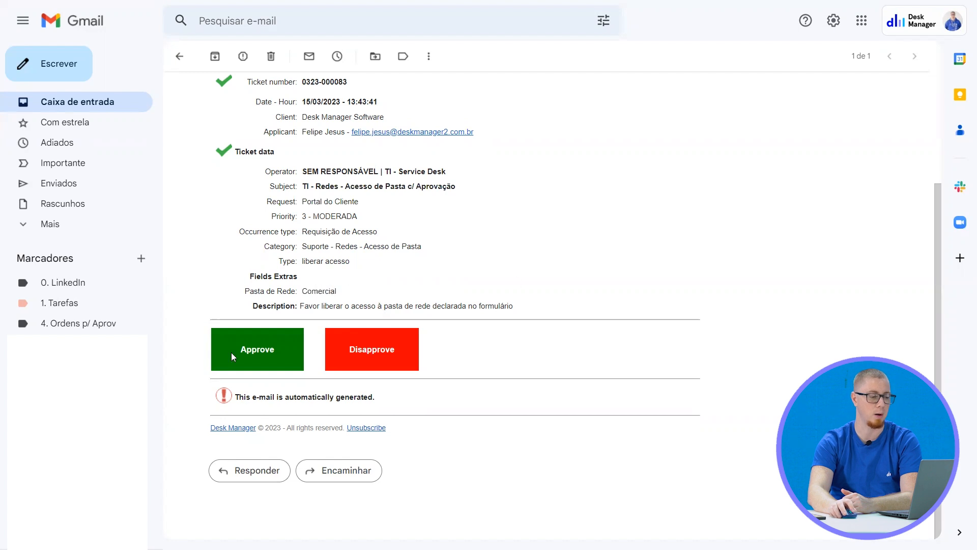
Approve the Comercial folder-access ticket from the e-mail, confirm the decision and go on to the login
click(261, 350)
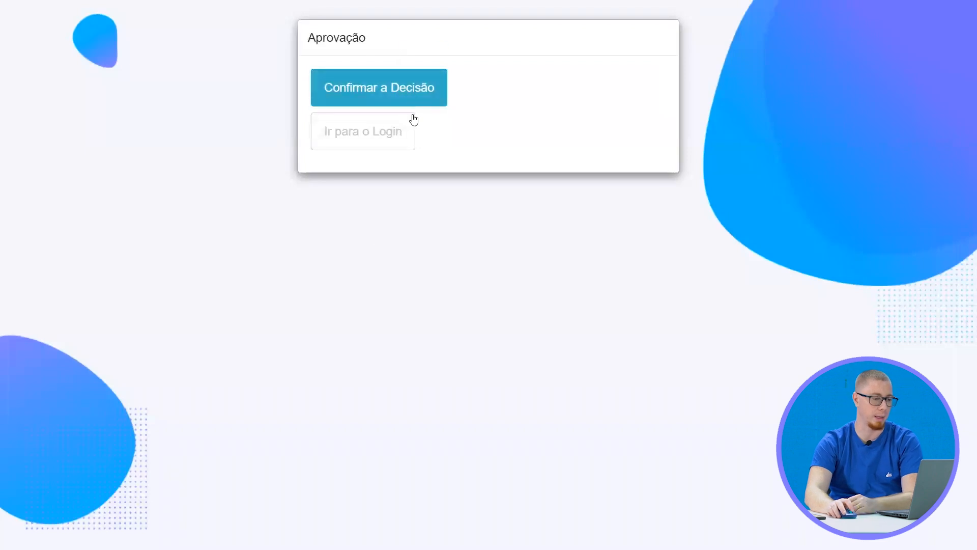
click(417, 87)
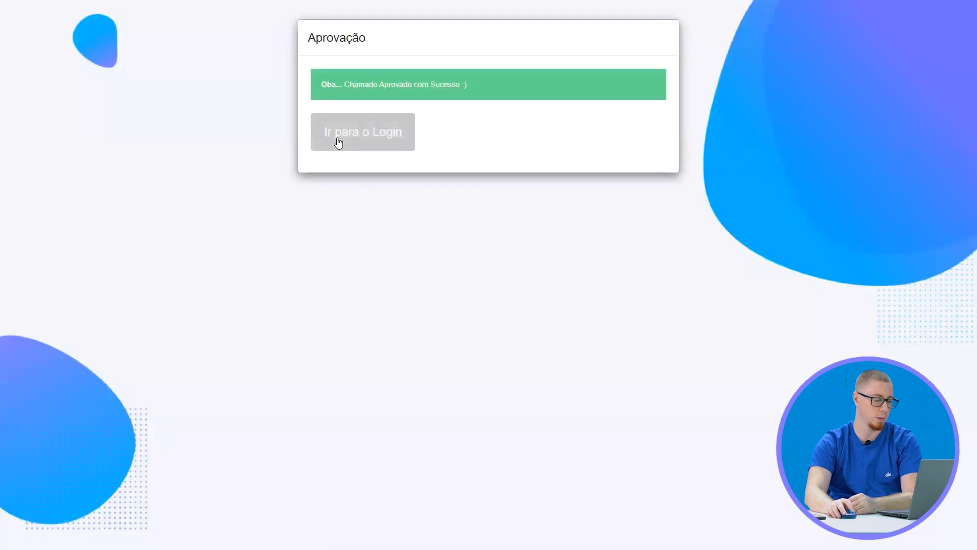
click(338, 146)
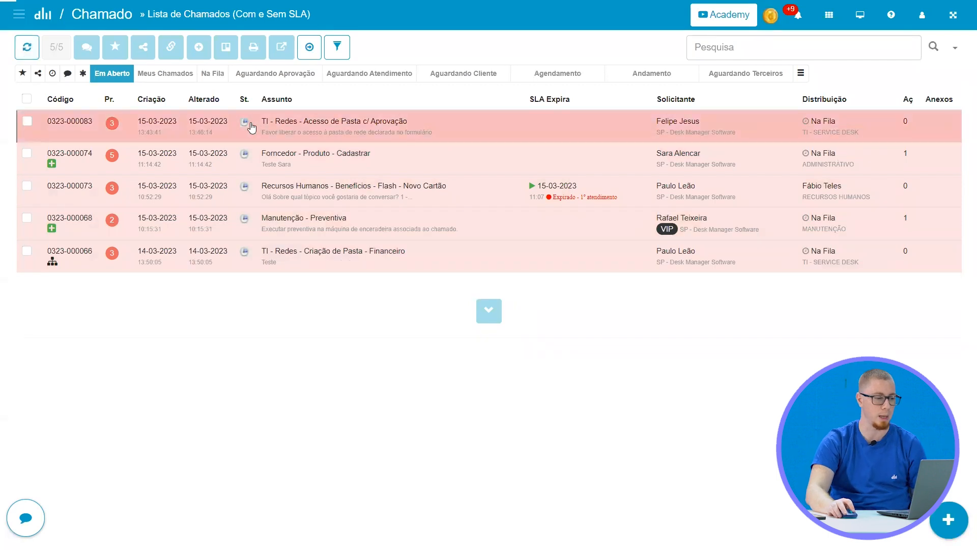
Open the approved folder-access ticket in the operator's list and examine its approval notice and the APROV action's Mais Informações
click(249, 125)
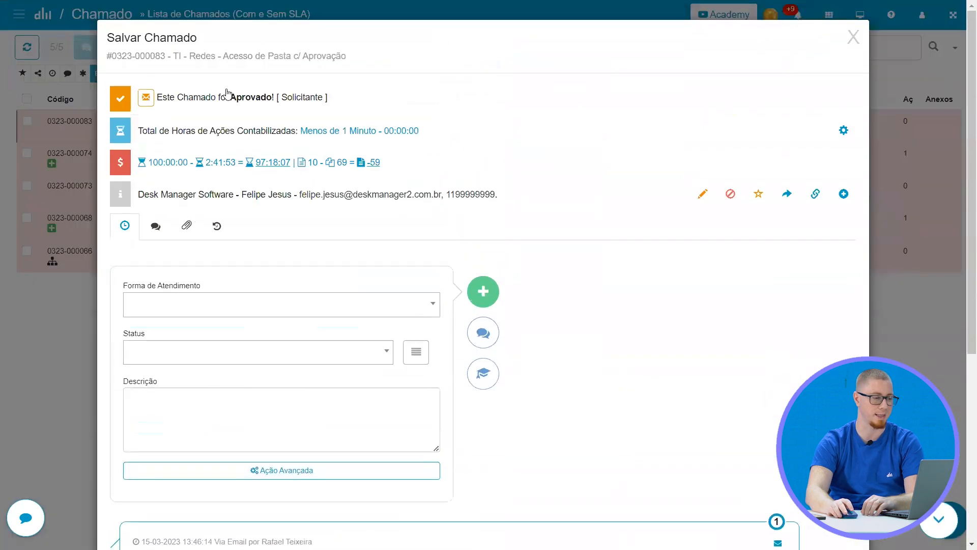
scroll(257, 242, down, 5)
click(173, 296)
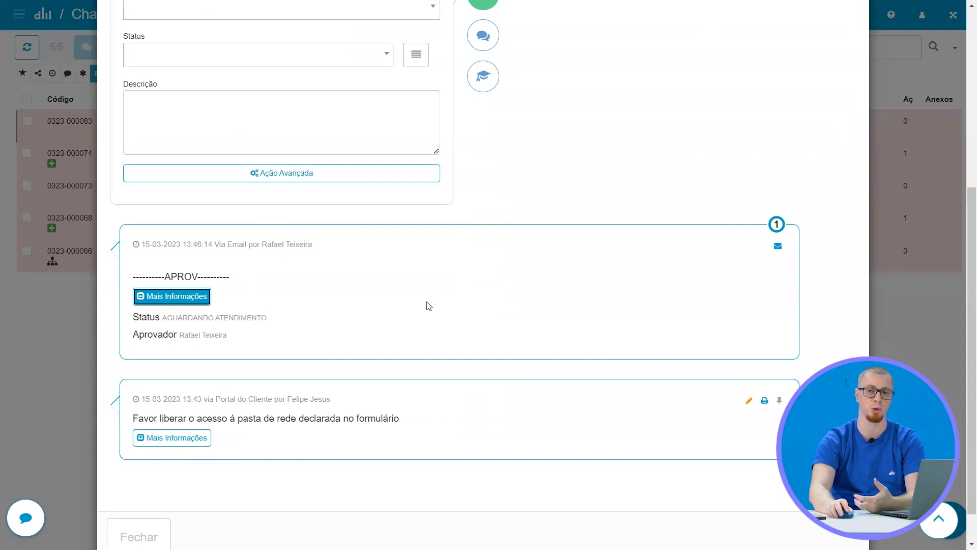
scroll(431, 307, up, 5)
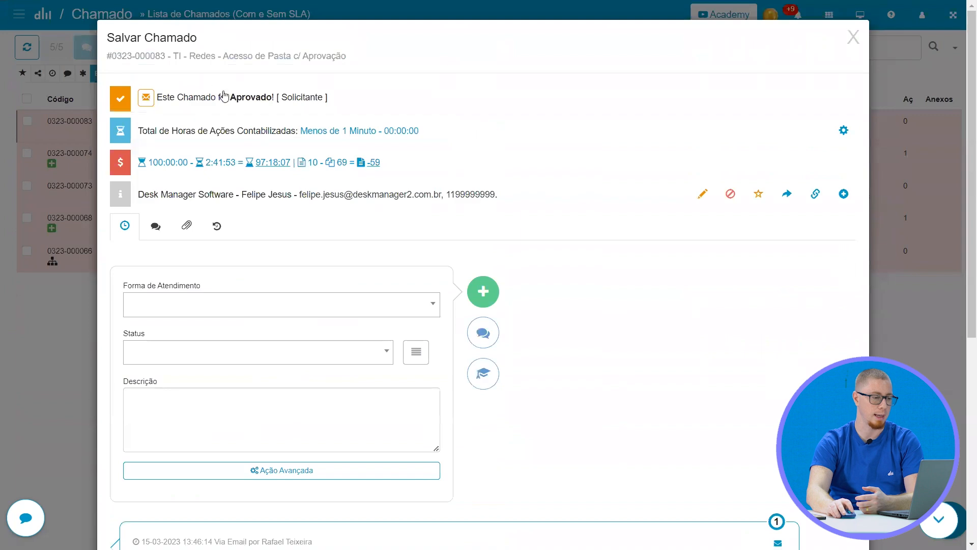
scroll(297, 252, down, 5)
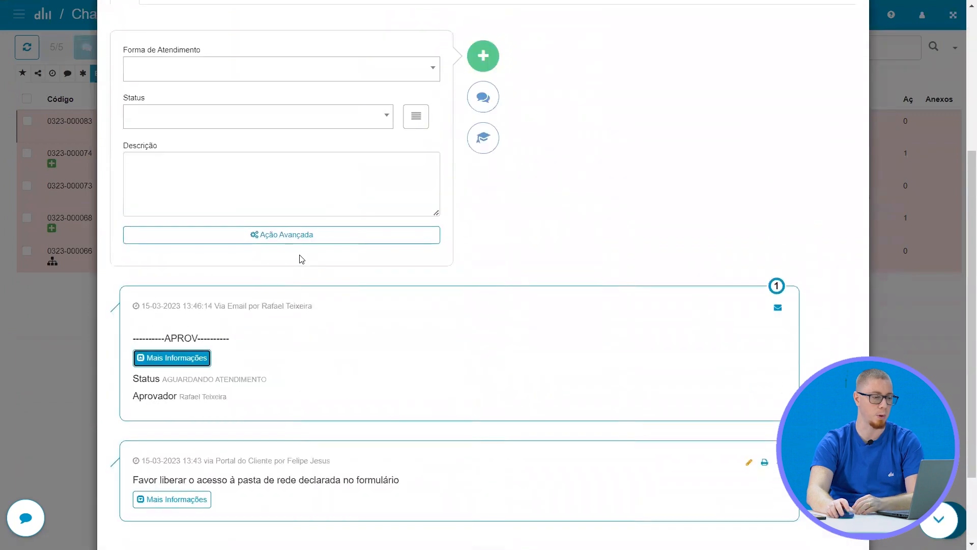
scroll(302, 259, up, 5)
In the ticket's new action, set Forma de Atendimento to CELULAR and open the Status options
scroll(306, 219, down, 2)
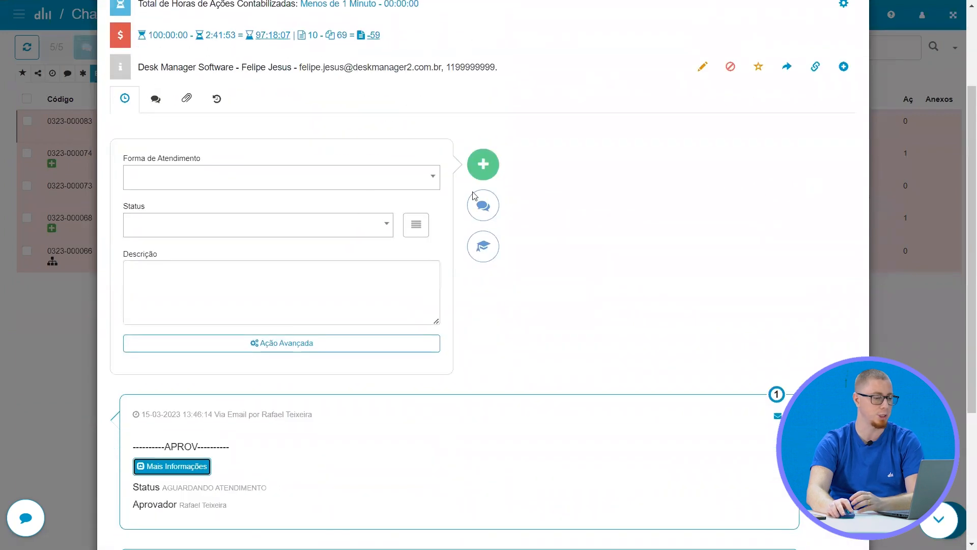
click(326, 185)
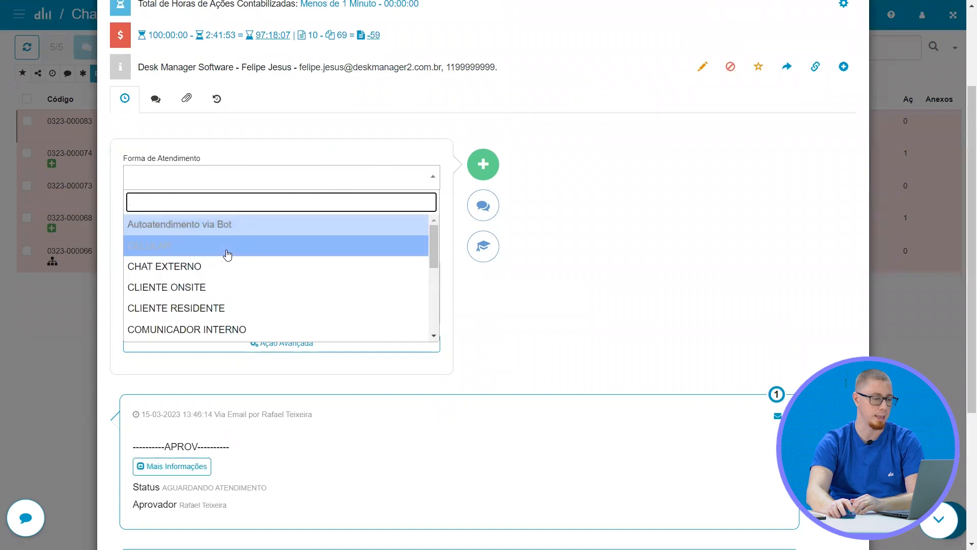
click(228, 252)
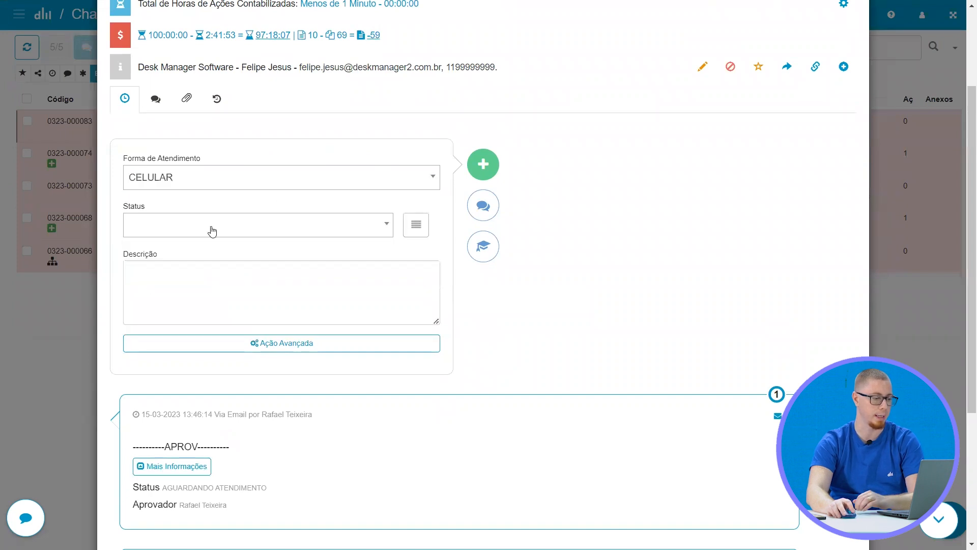
click(212, 231)
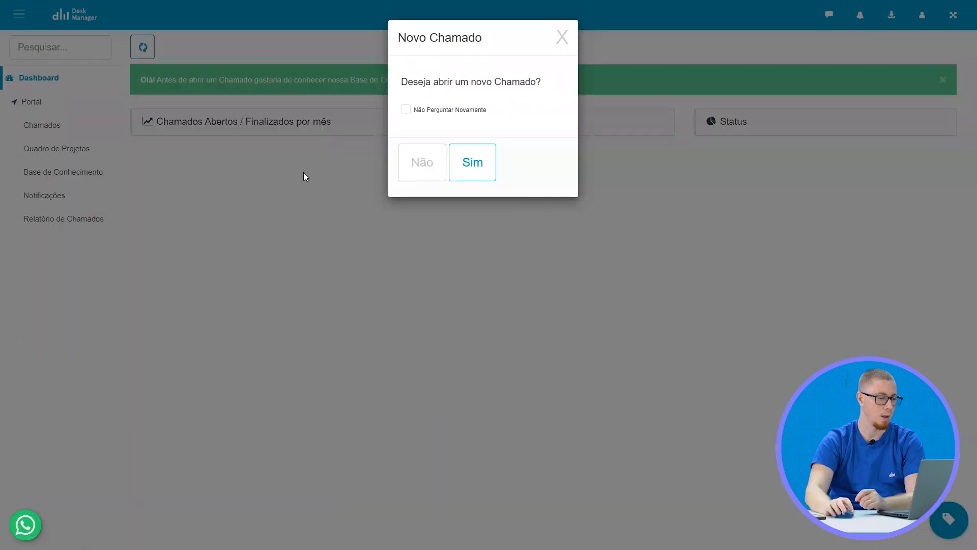
Start another portal ticket, choosing the requester and the subject TI » Redes » Acesso de Pasta c/ Aprovação
click(467, 163)
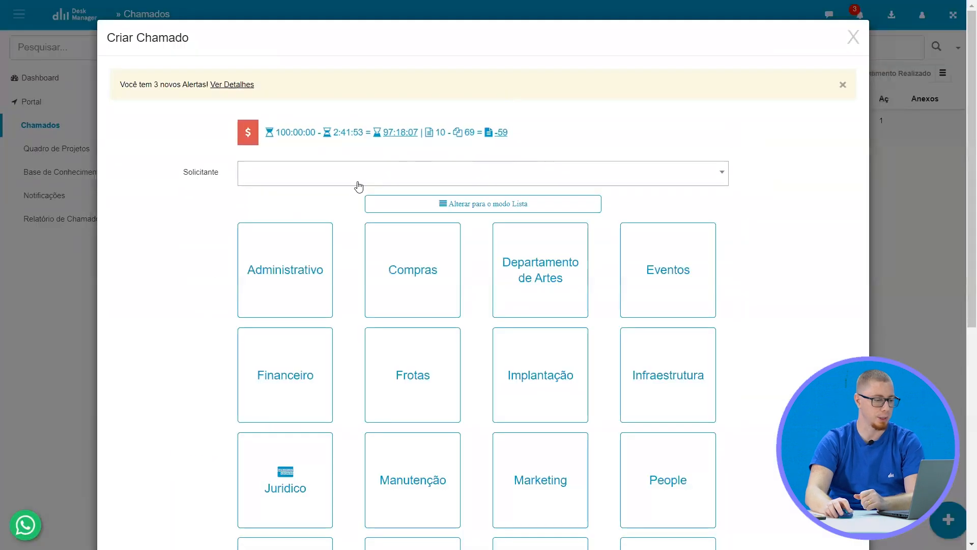
click(358, 186)
click(304, 240)
scroll(683, 213, down, 6)
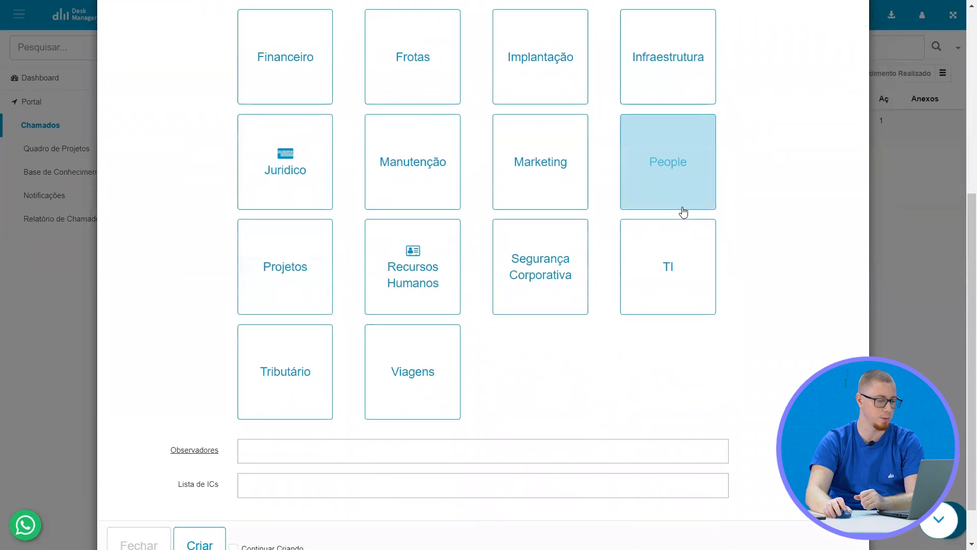
scroll(683, 213, down, 2)
click(651, 218)
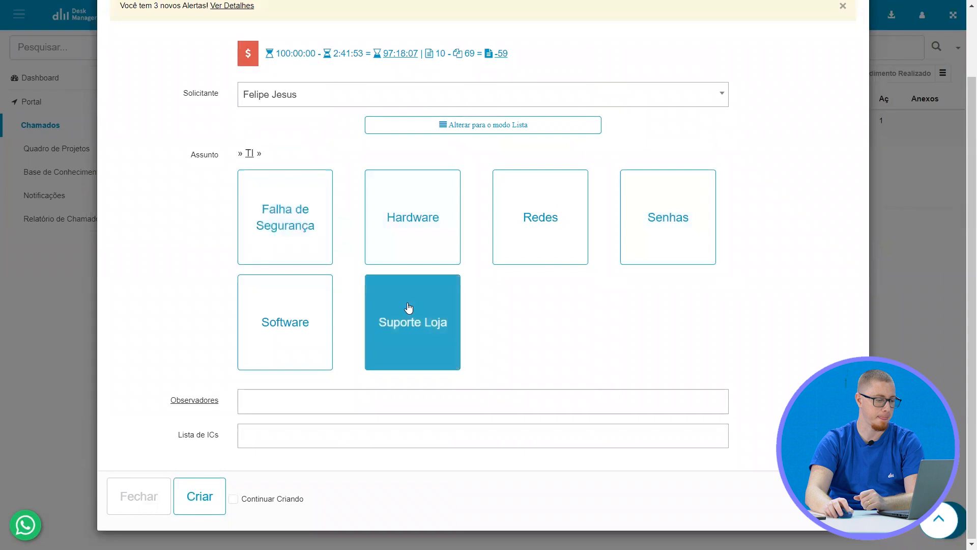
click(539, 216)
click(331, 273)
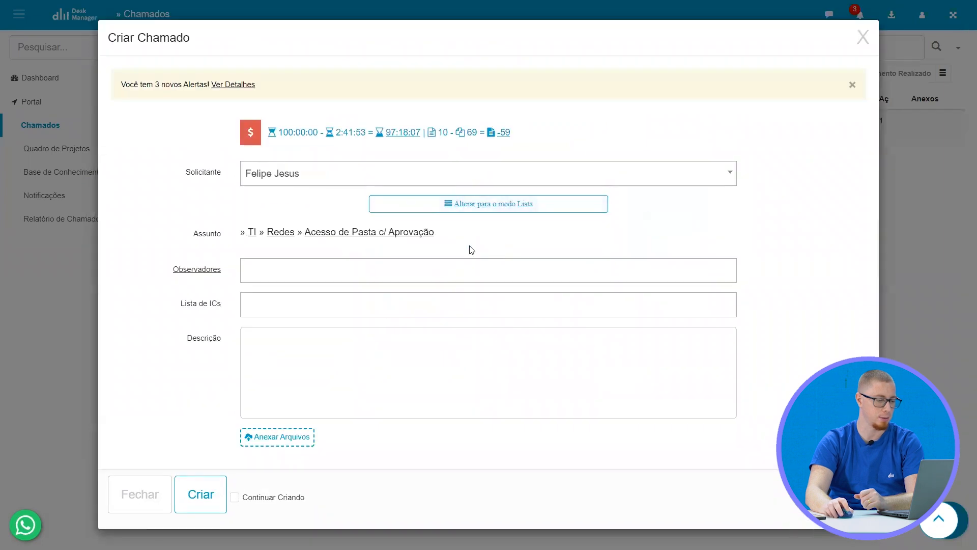
Set the new ticket's Pasta de Rede to Marketing, create it and list the open tickets in the portal
click(305, 415)
click(304, 460)
scroll(365, 415, down, 5)
click(215, 490)
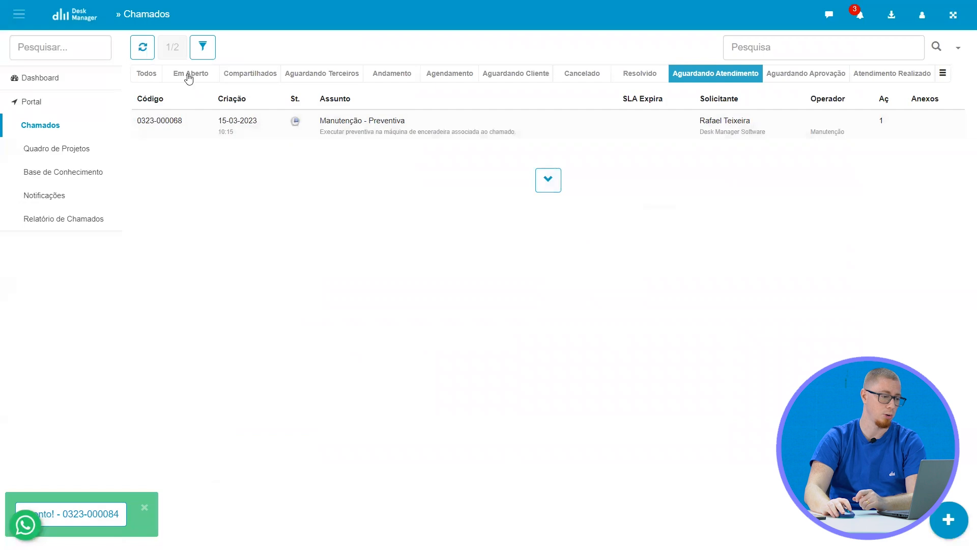
click(189, 76)
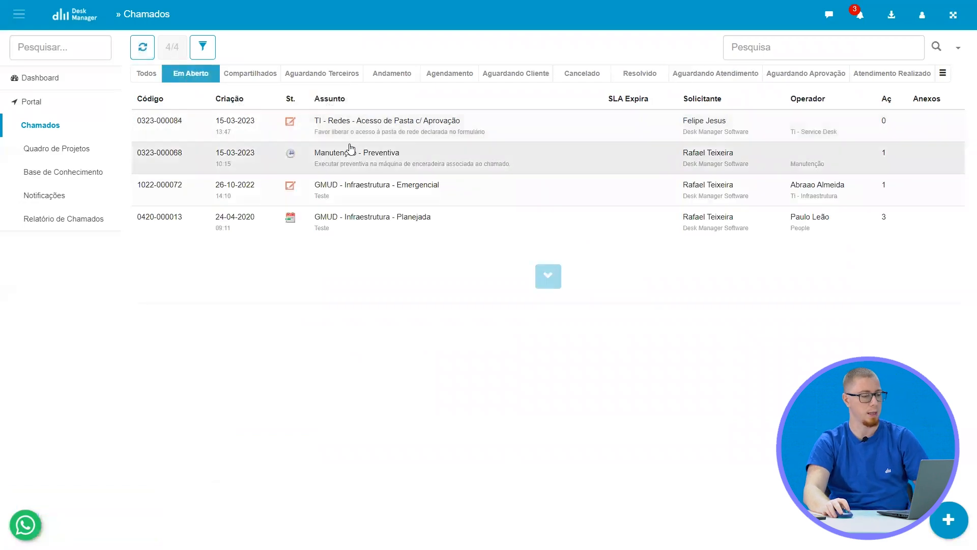
In Gmail, delete the previous approval e-mail and open the new REQUEST APPROVAL message to check its Pasta de Rede
key(ctrl+Tab)
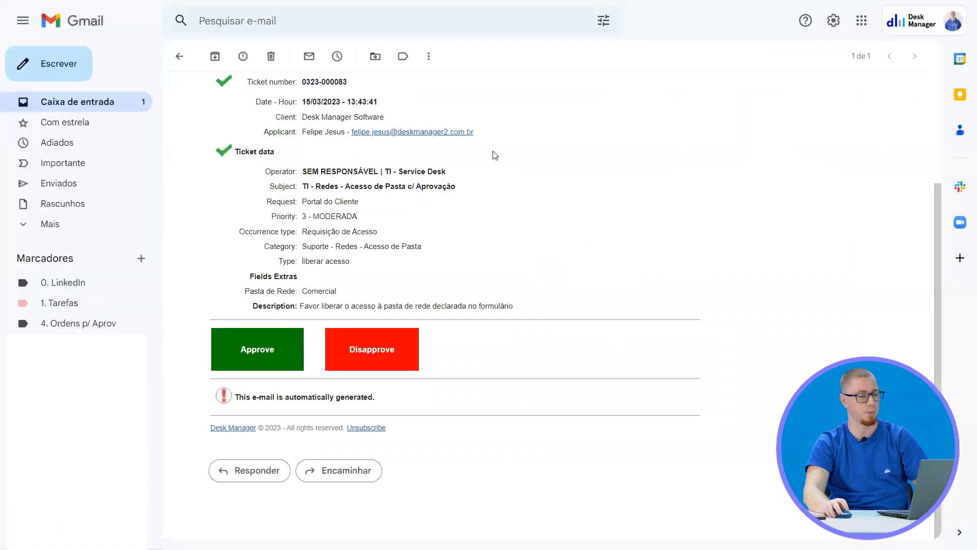
click(271, 56)
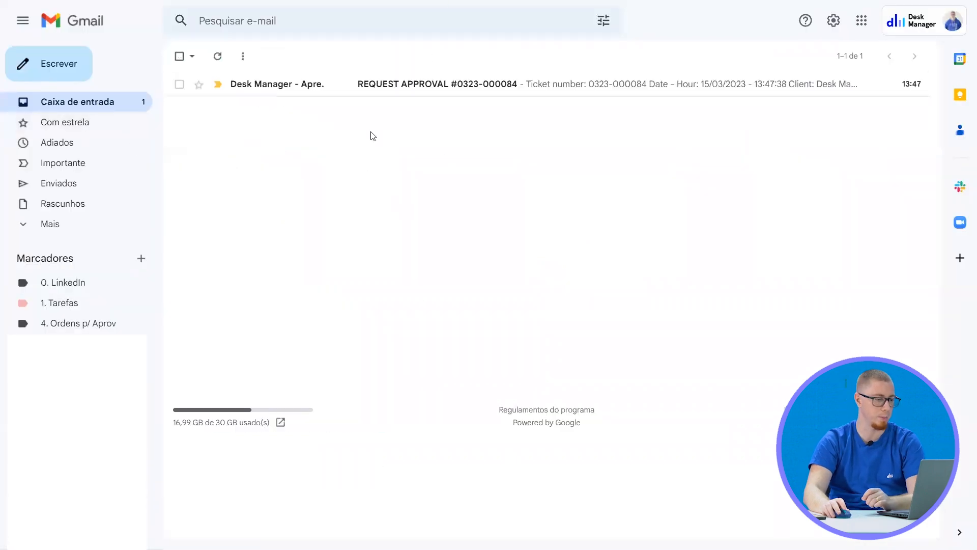
click(326, 84)
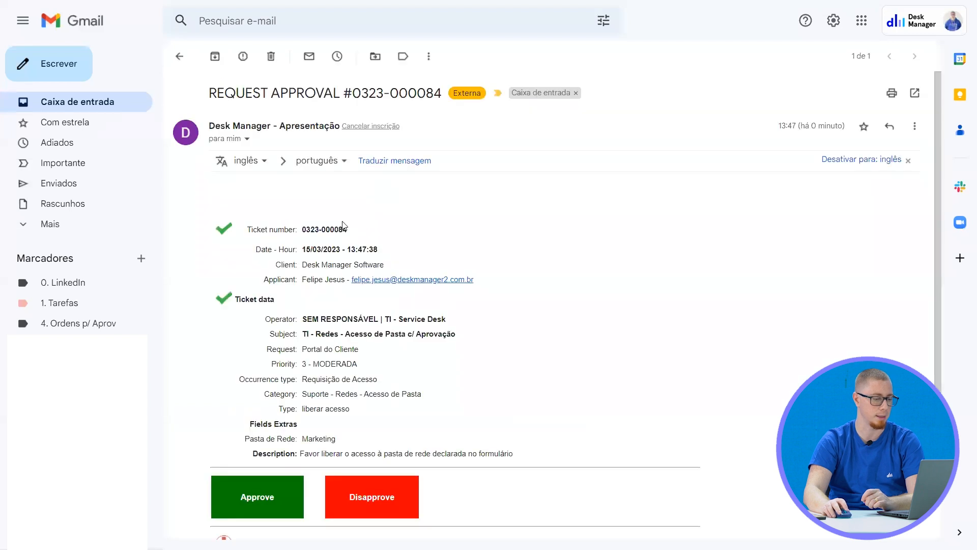
double_click(309, 440)
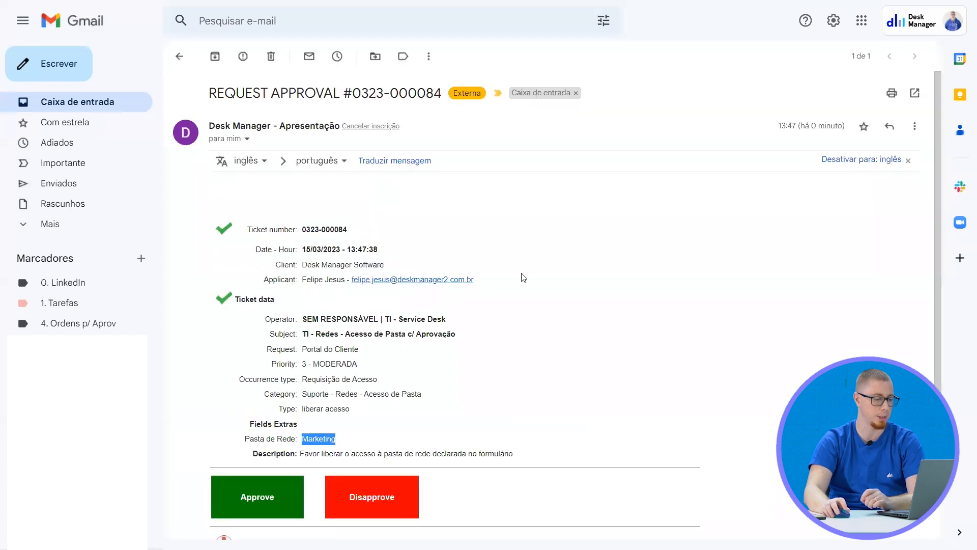
click(562, 256)
Disapprove the Marketing folder-access ticket from the e-mail and save "Não tem permissão" as the Motivo da Reprovação
click(363, 501)
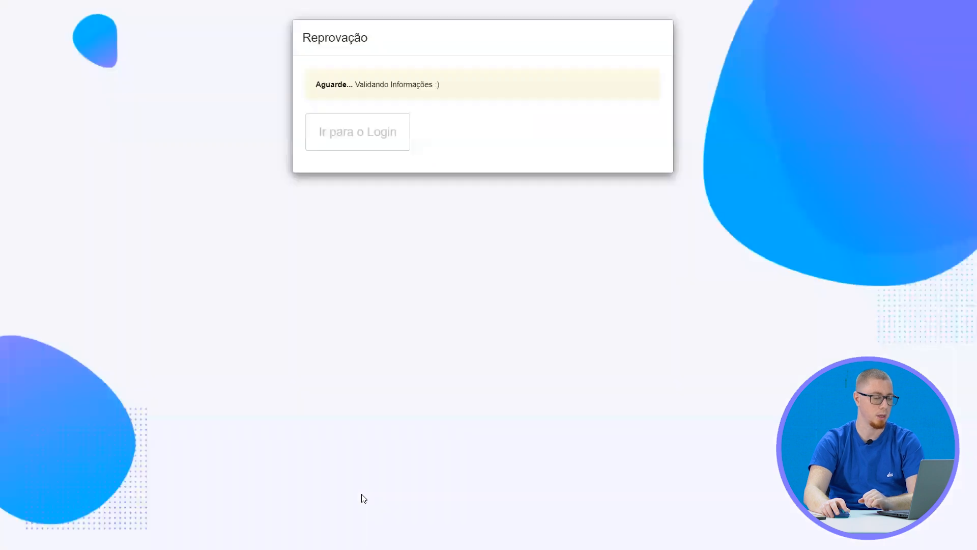
click(401, 81)
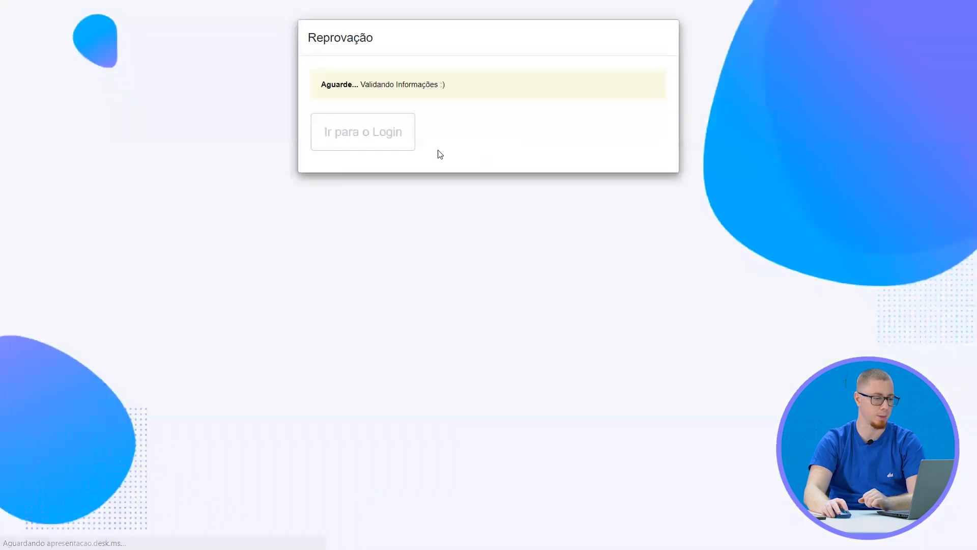
click(369, 104)
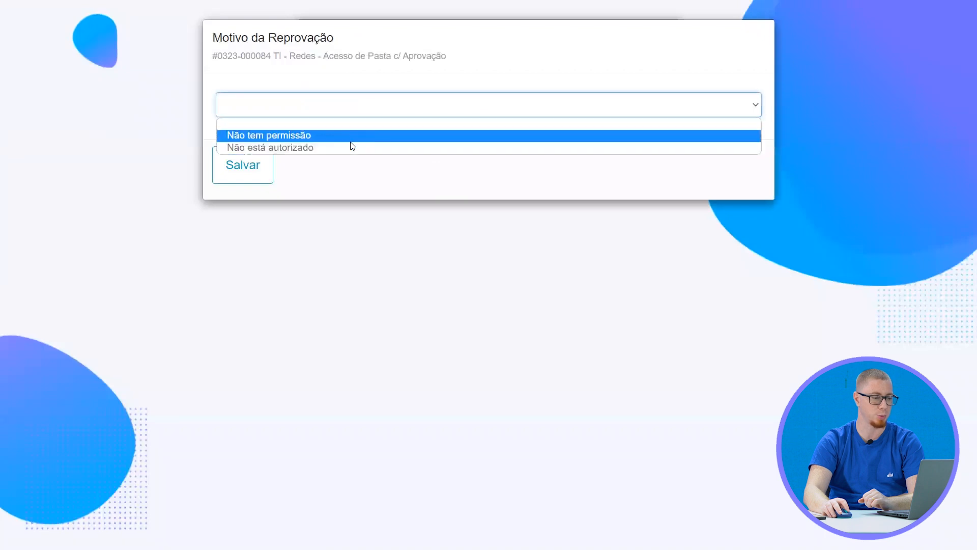
click(358, 135)
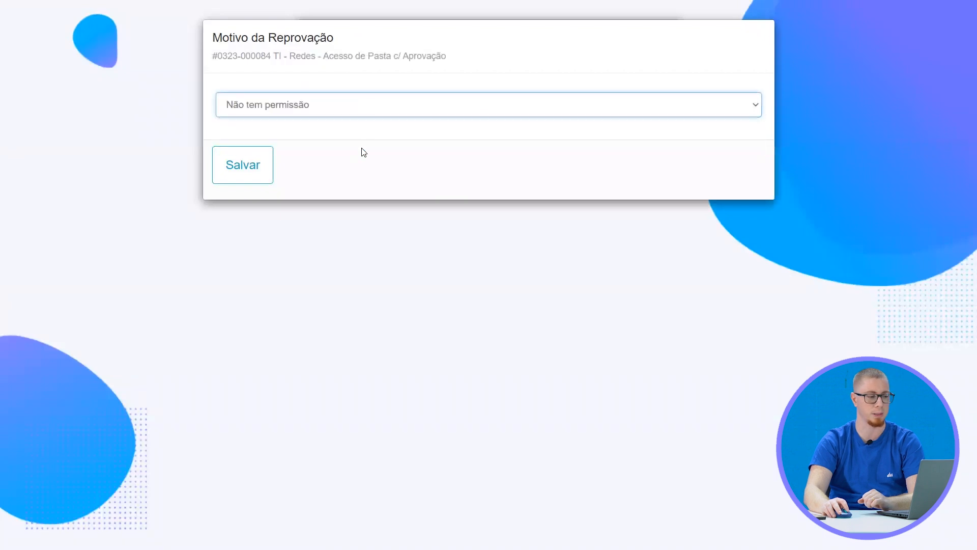
click(255, 170)
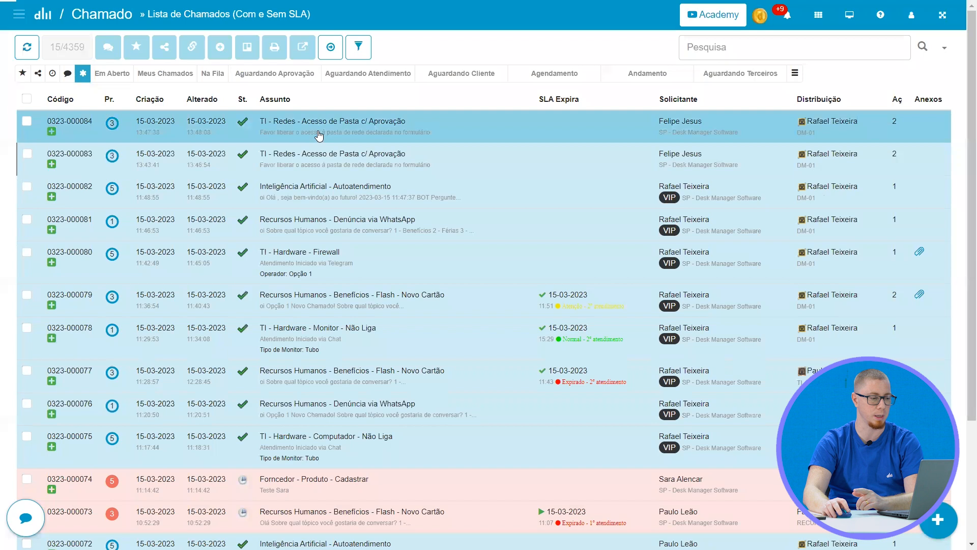
Review the disapproved folder-access ticket's latest interaction, including its disapproval reason and further information, and close the ticket
click(319, 135)
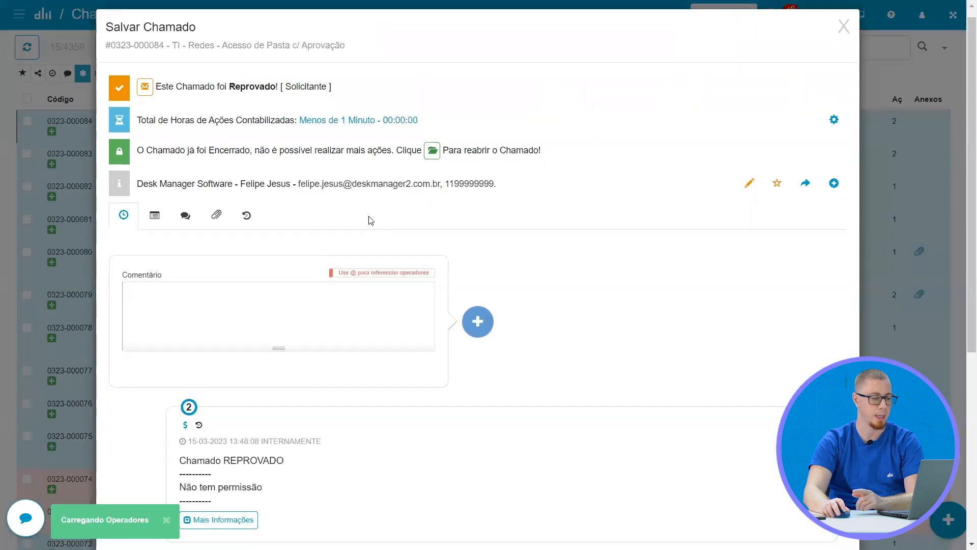
scroll(370, 215, down, 6)
drag(178, 155, 283, 160)
click(202, 170)
drag(179, 179, 262, 186)
click(224, 227)
click(224, 218)
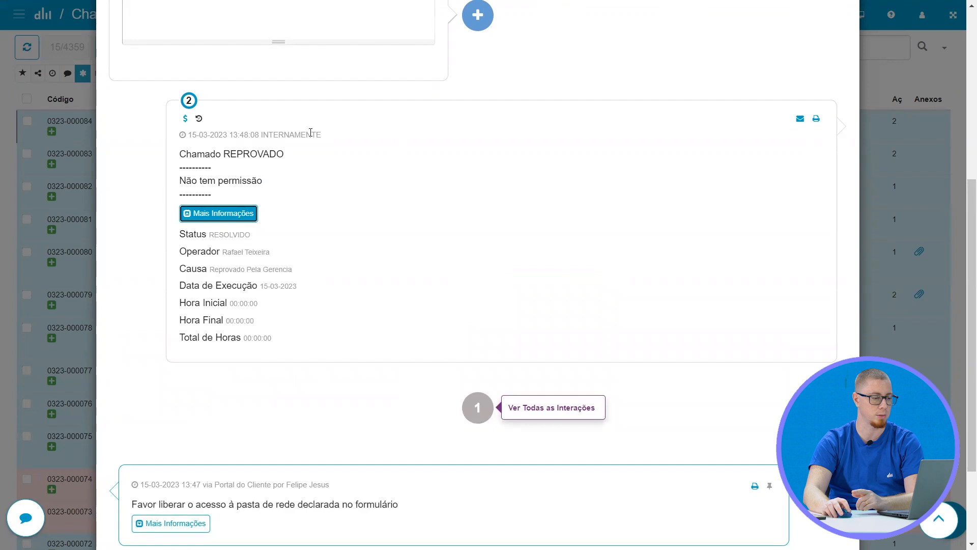
scroll(390, 242, up, 6)
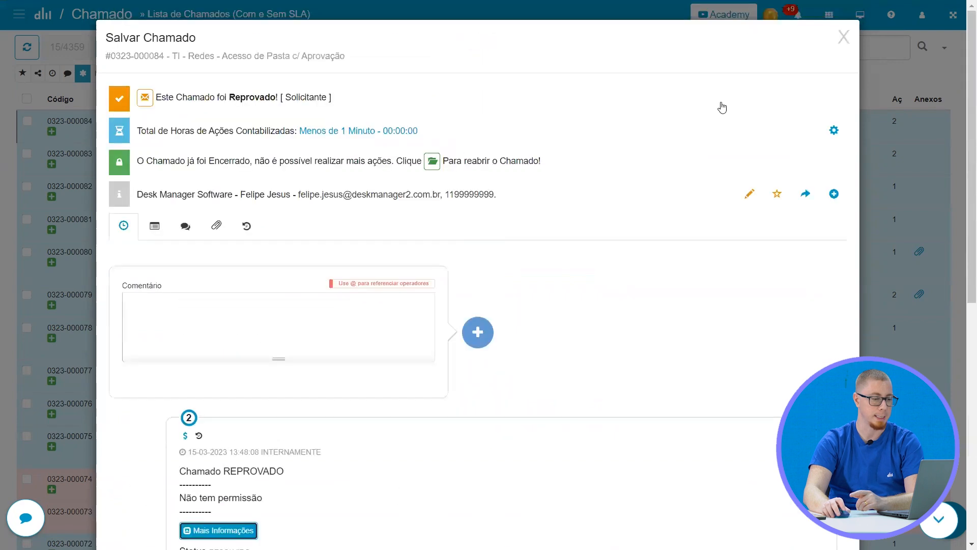
click(843, 37)
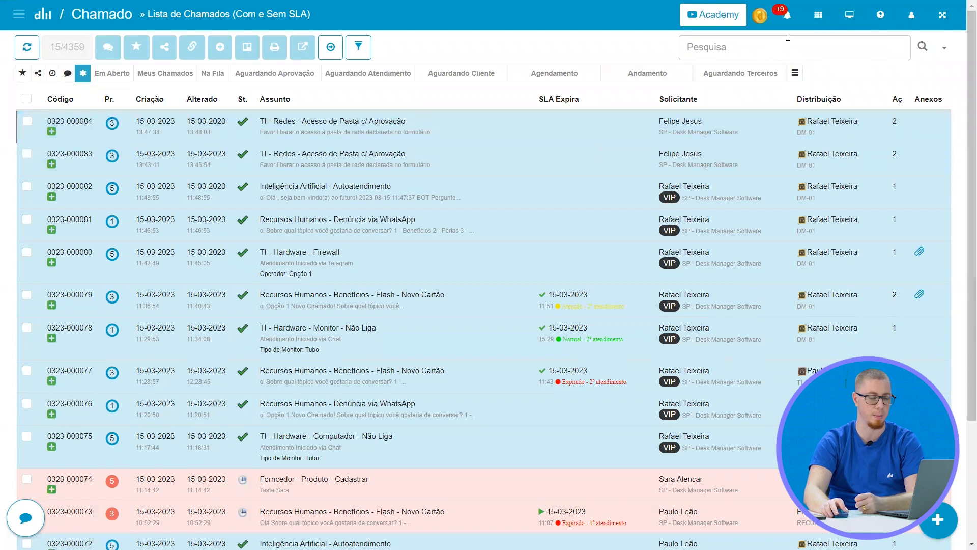
Open the approval settings of the auto-category TI - Redes - Acesso de Pasta c/ Aprovação
click(819, 15)
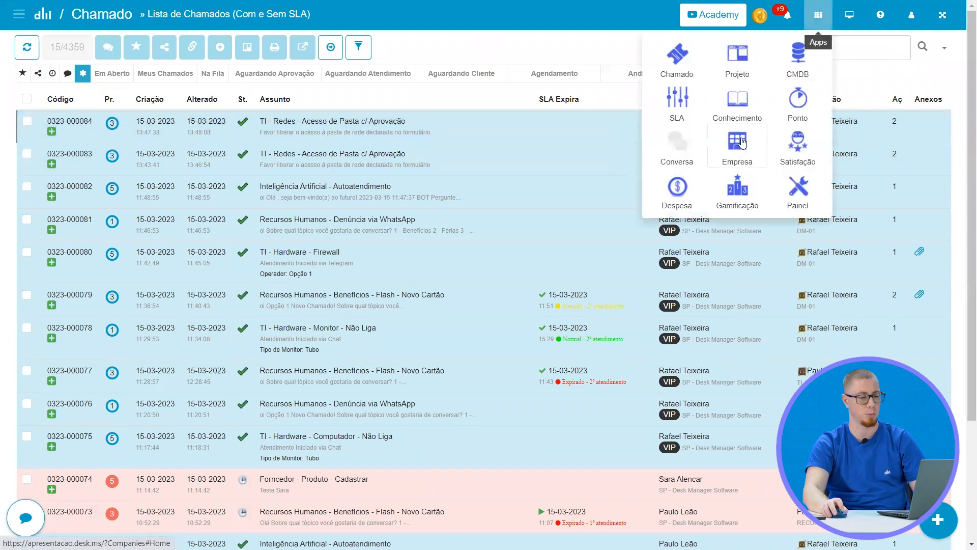
click(590, 35)
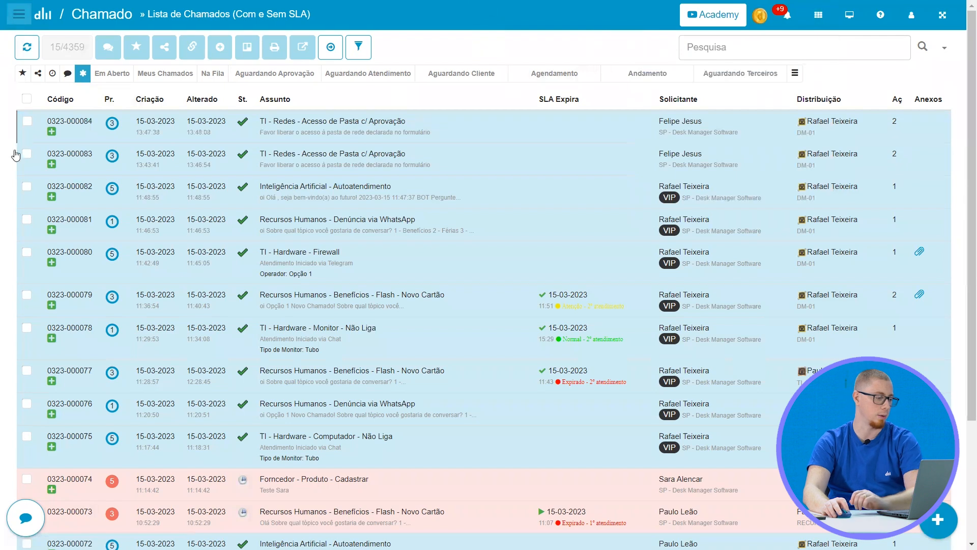
click(19, 14)
scroll(70, 408, down, 1)
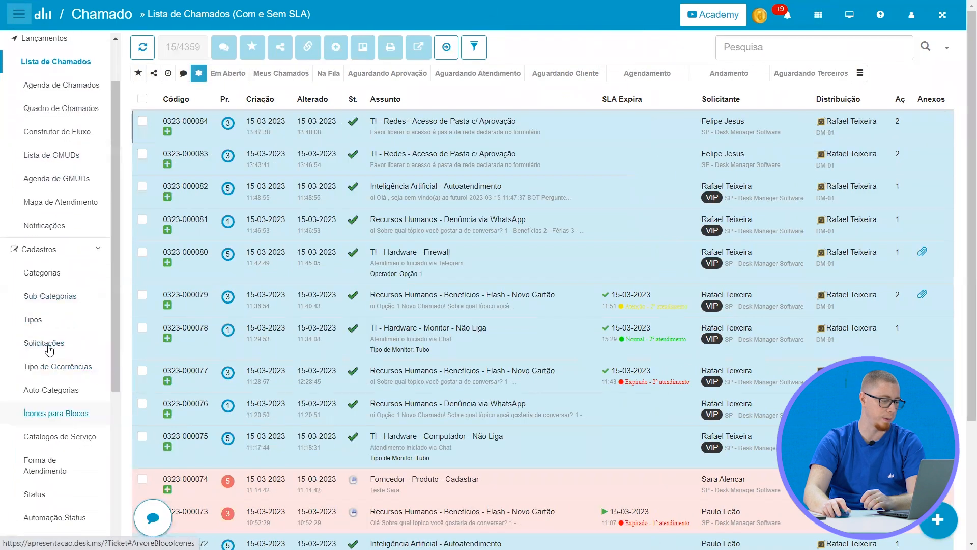
scroll(53, 400, down, 2)
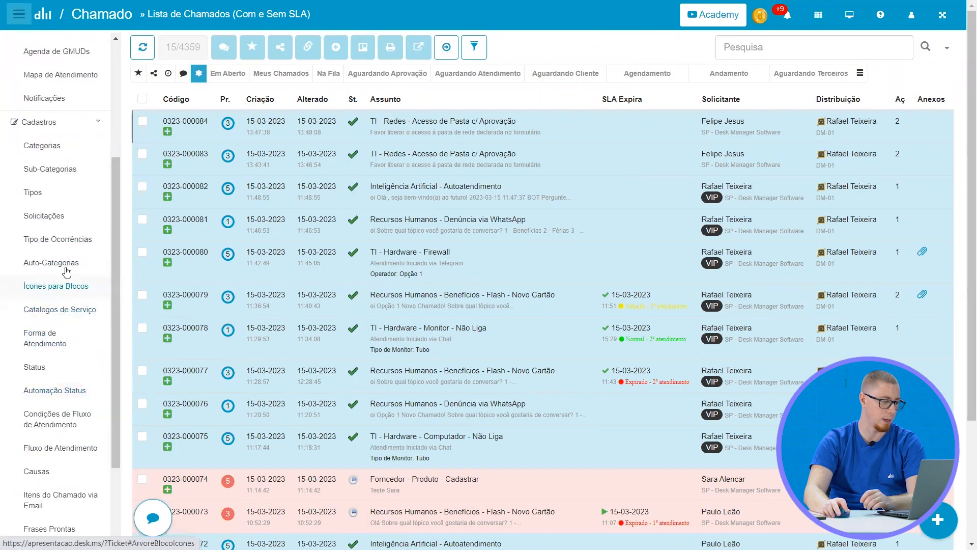
click(64, 266)
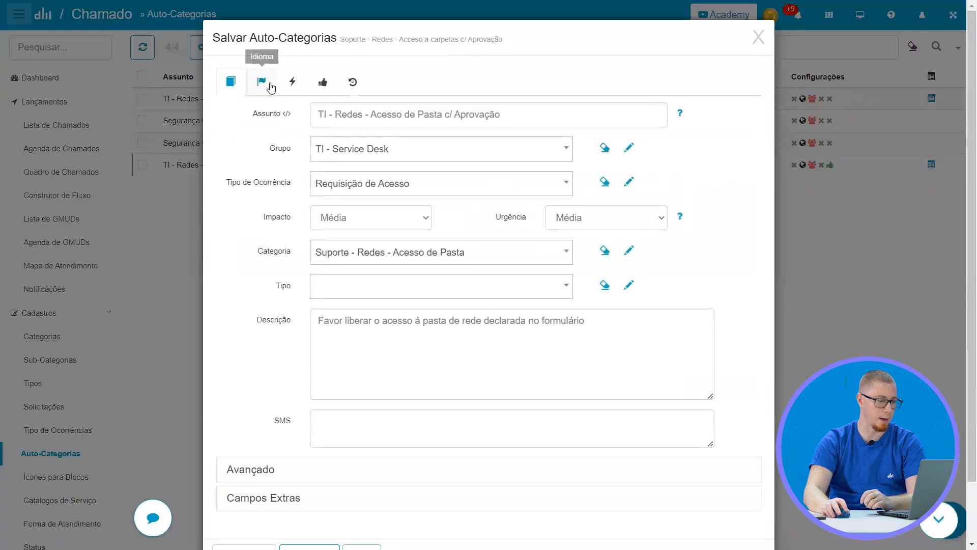
click(322, 82)
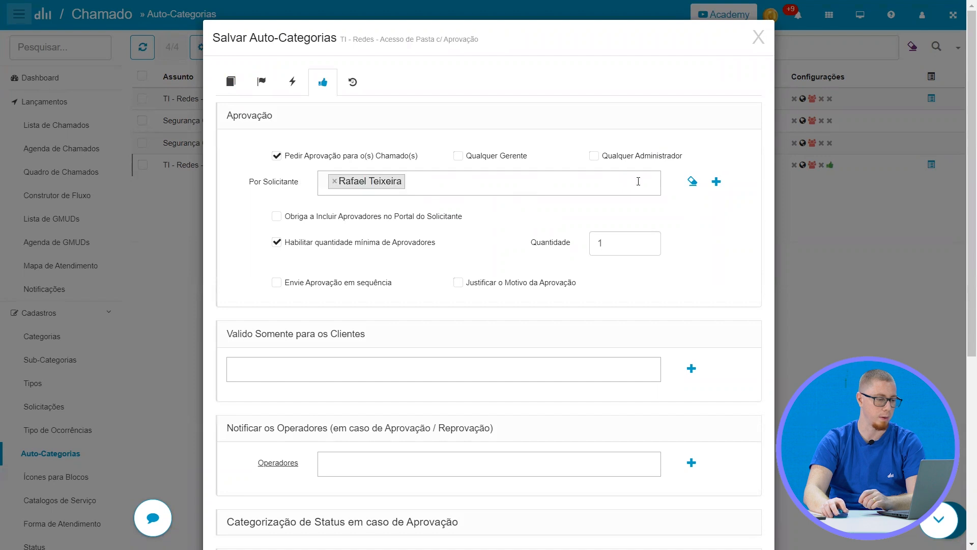
Replace the approver in Por Solicitante with Desk Manager Software's APROVADOR COMERCIAL, followed by the previous approver as second
click(328, 181)
text(comercial)
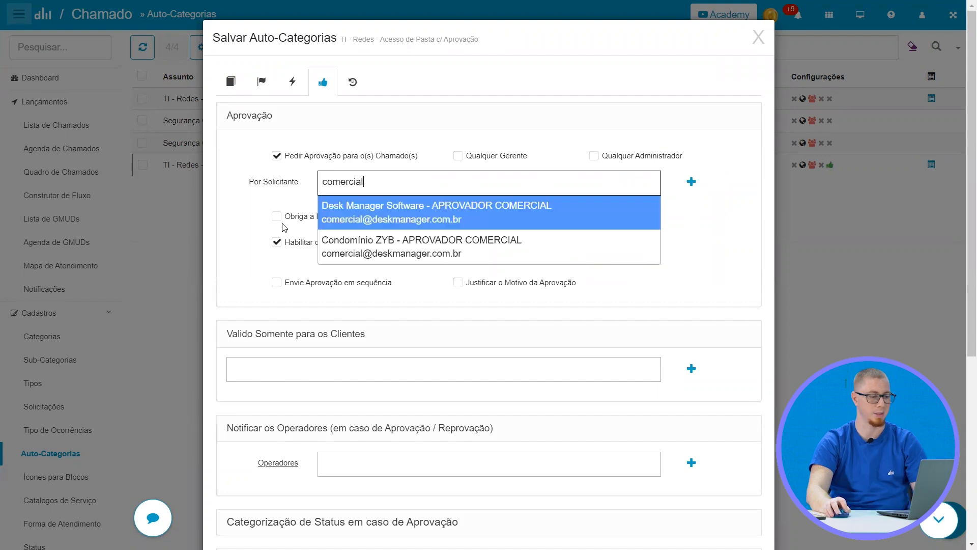
click(480, 217)
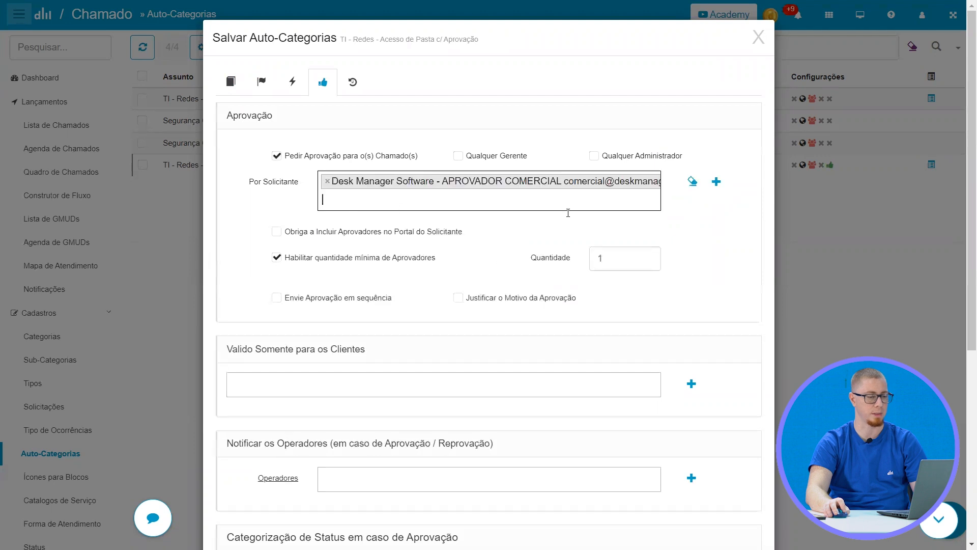
text(rafael)
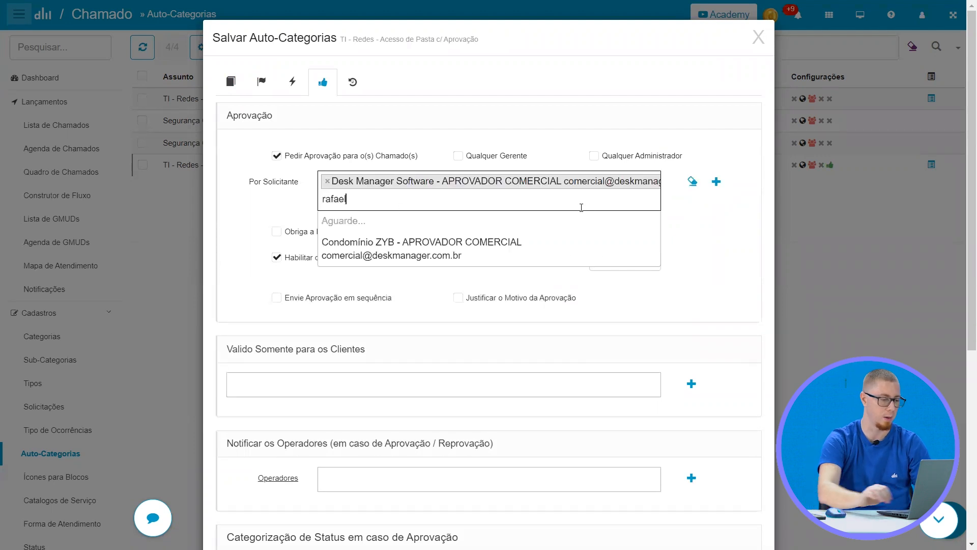
key(Return)
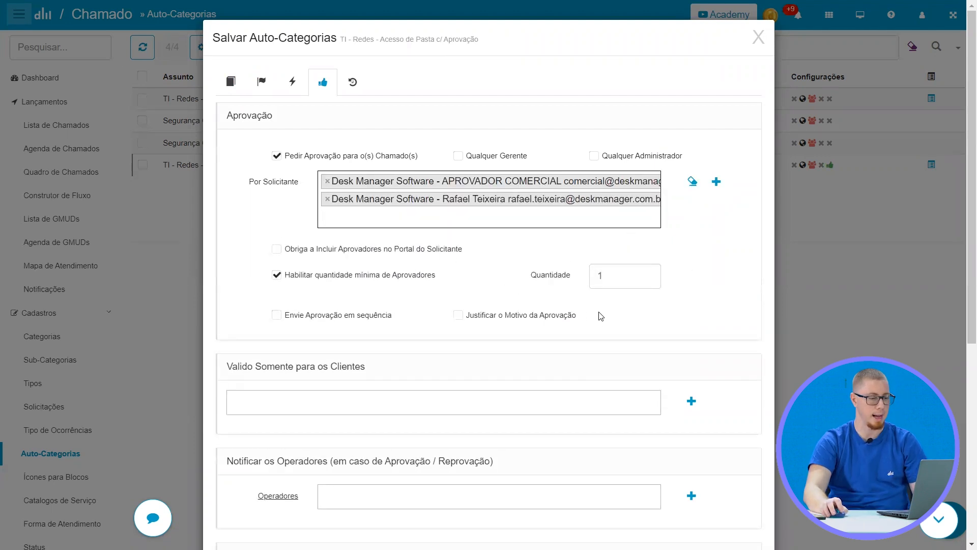
Set the minimum approver Quantidade to 2 and enable Envie Aprovação em sequência and Justificar o Motivo da Aprovação
double_click(609, 279)
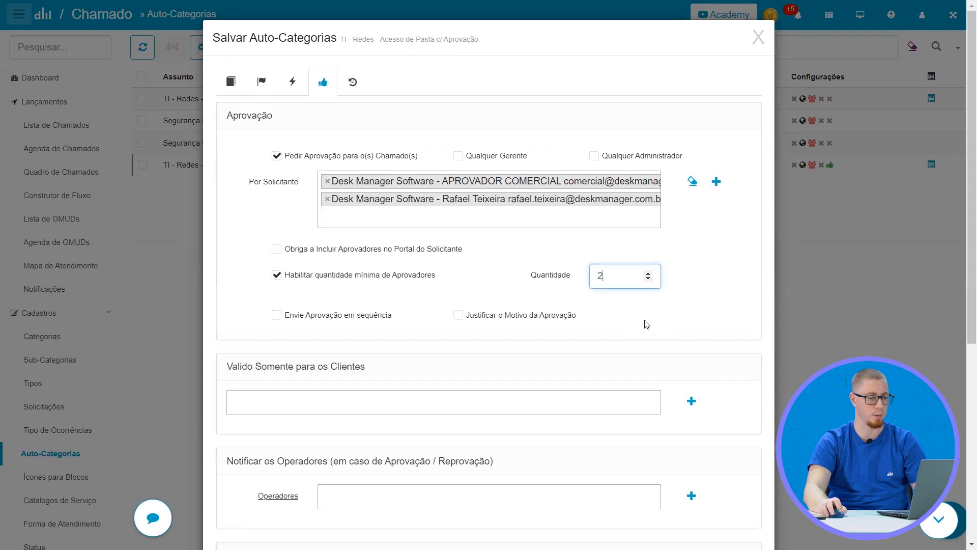
click(360, 315)
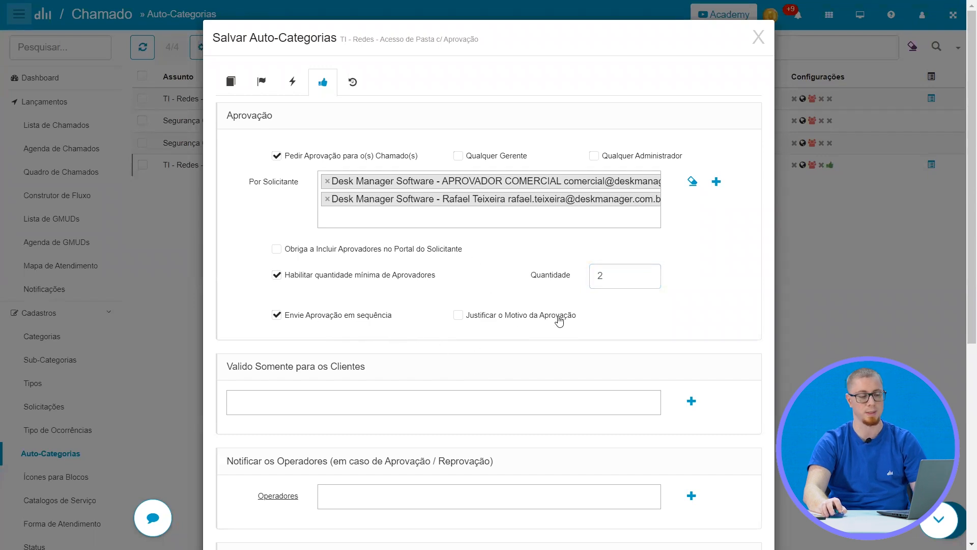
scroll(446, 314, down, 6)
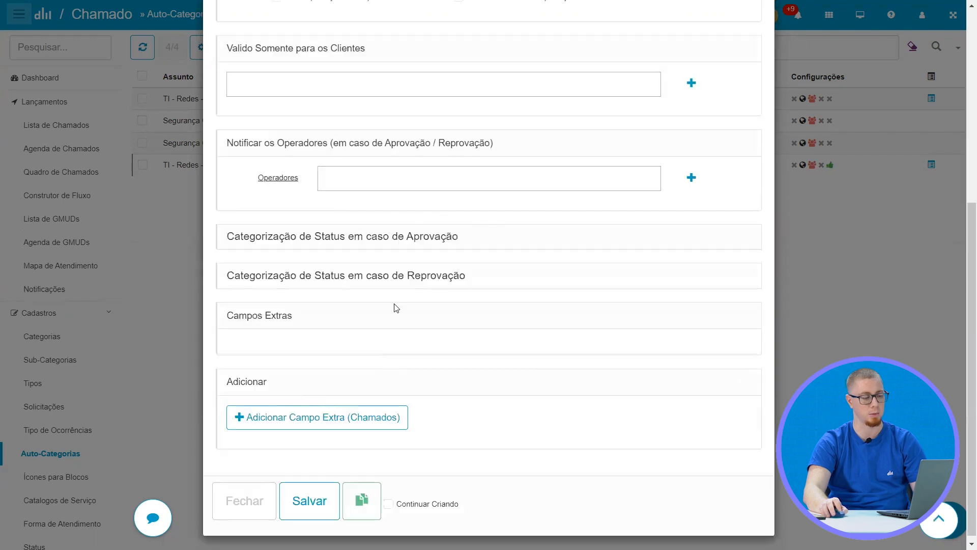
click(368, 277)
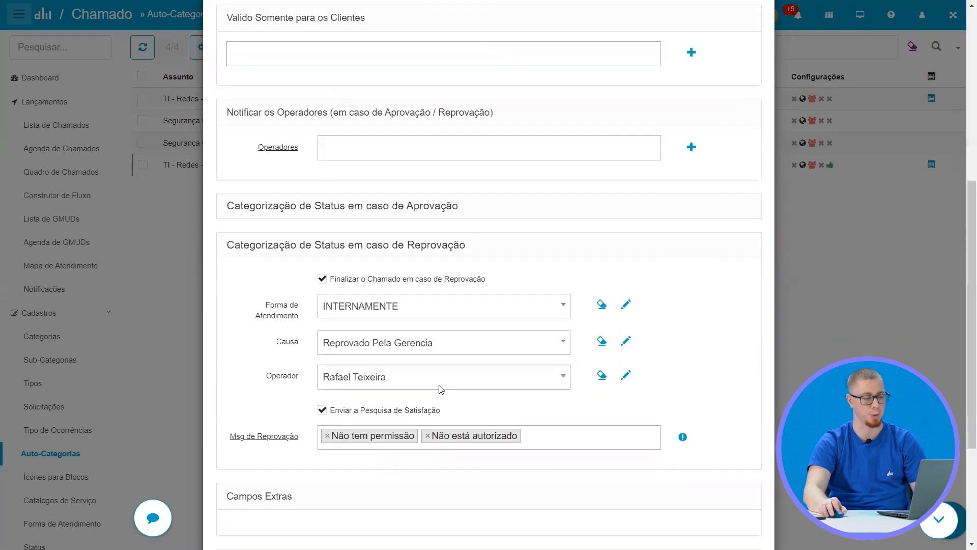
scroll(579, 179, up, 6)
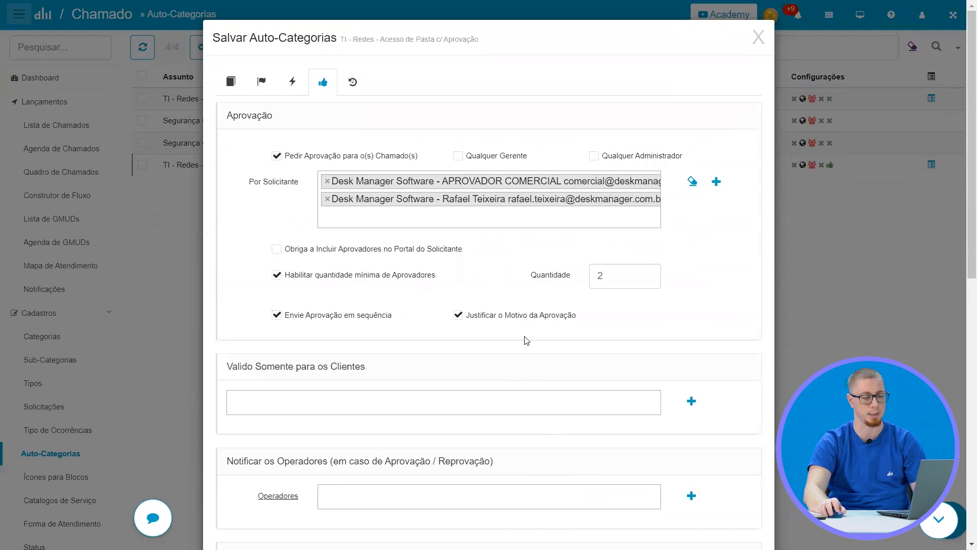
Remove "Não tem permissão" and "Não está autorizado" from Msg de Reprovação and save the auto-category
scroll(526, 340, down, 10)
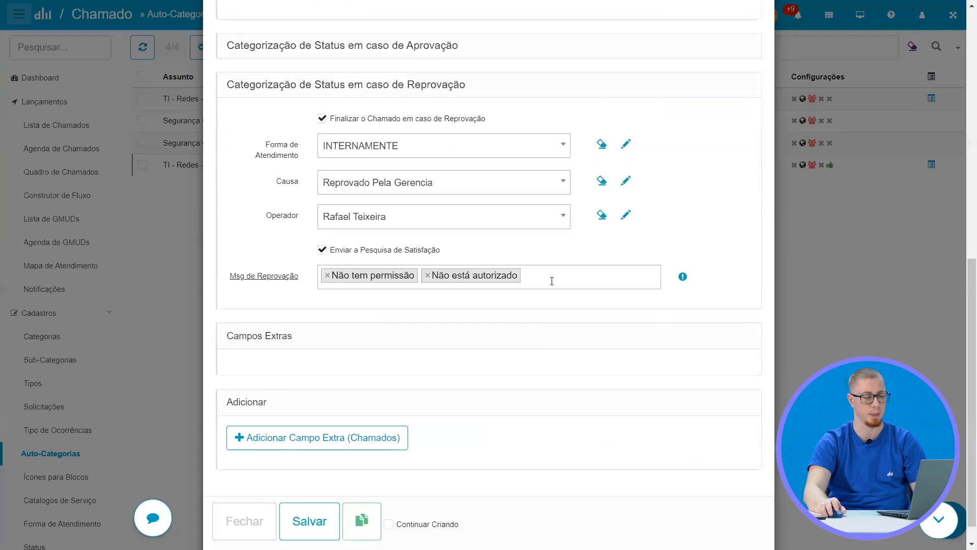
click(328, 275)
click(328, 276)
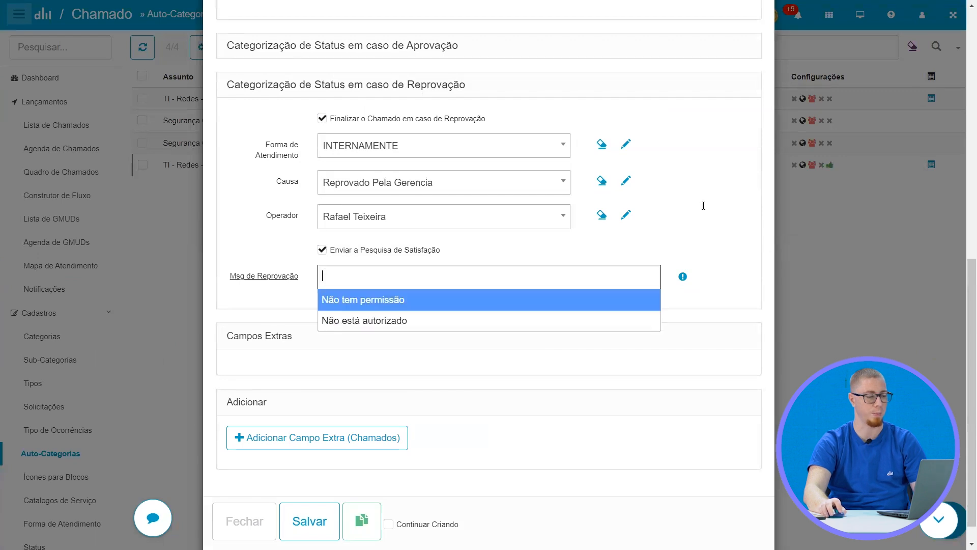
click(686, 209)
scroll(436, 370, up, 10)
scroll(347, 354, down, 3)
scroll(347, 354, down, 8)
click(307, 494)
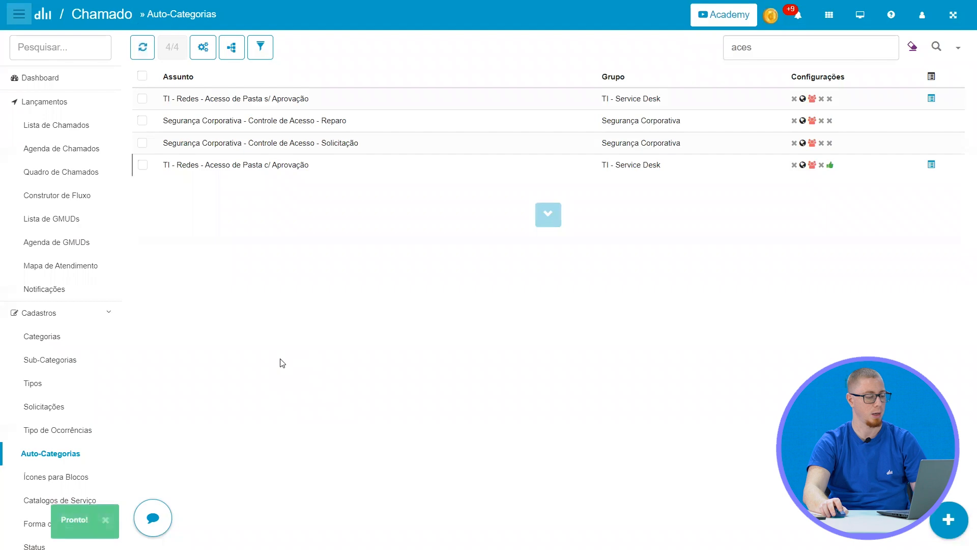
Start a new ticket in the customer portal, choosing the requester and the subject TI » Redes » Acesso de Pasta c/ Aprovação
scroll(63, 168, down, 5)
scroll(77, 186, up, 5)
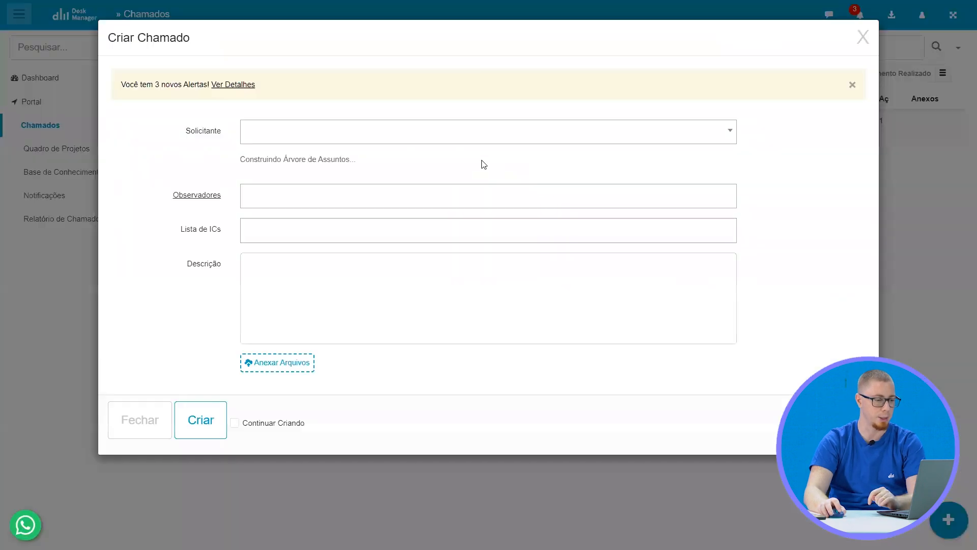
click(331, 178)
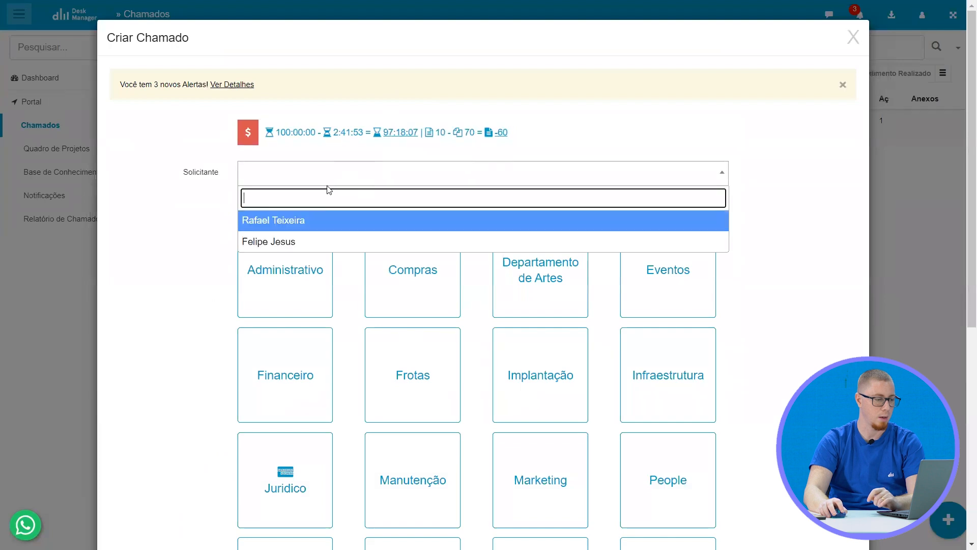
click(280, 241)
scroll(563, 222, down, 6)
click(672, 219)
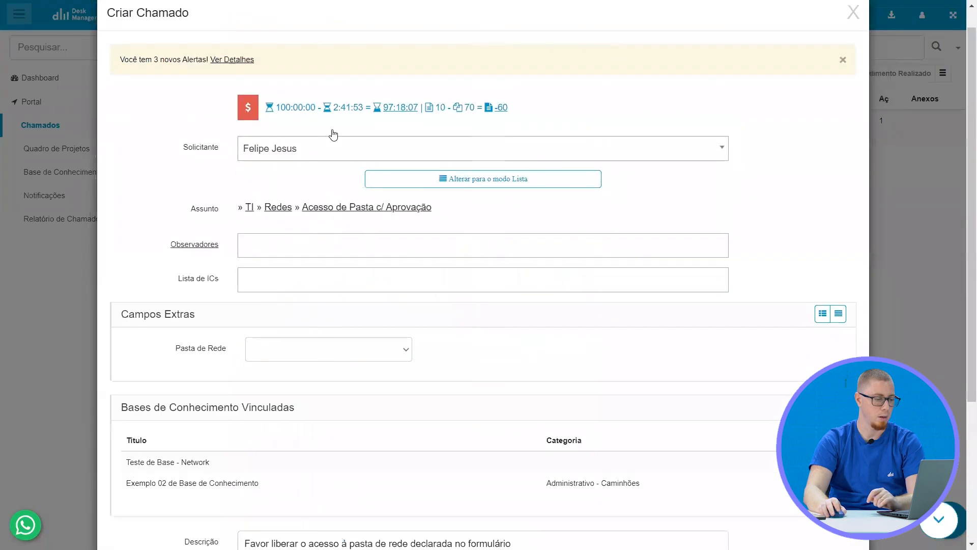
scroll(331, 131, down, 2)
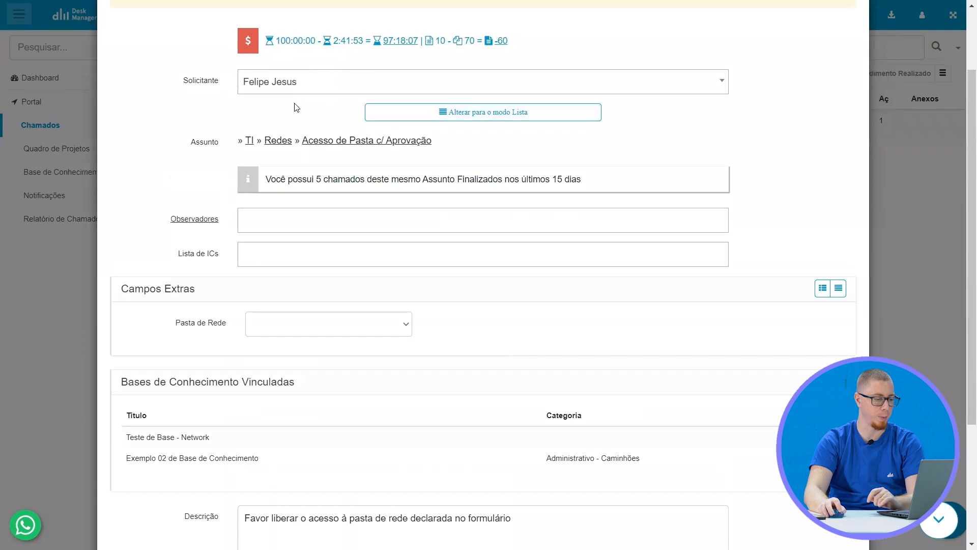
Set the ticket's Pasta de Rede to Comercial and create the ticket
click(293, 326)
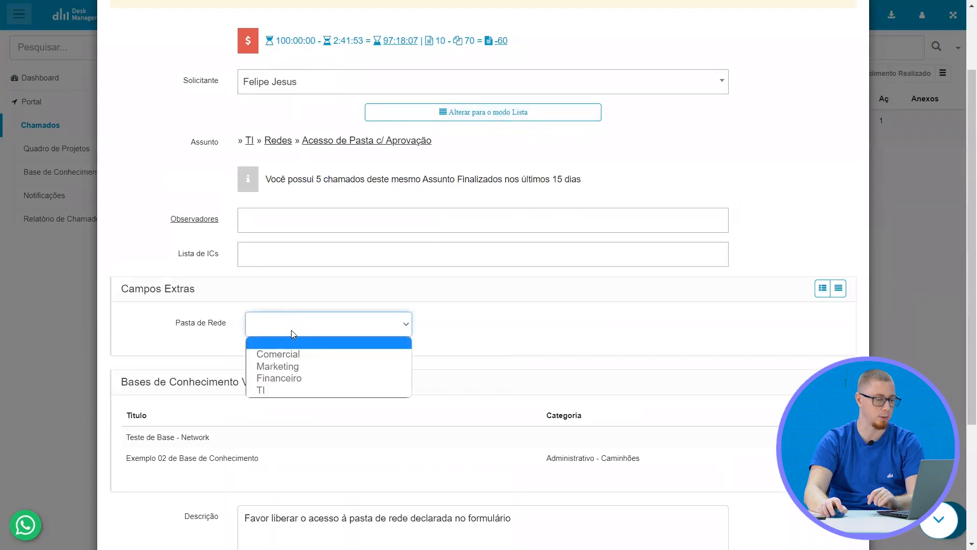
click(289, 354)
scroll(325, 290, down, 3)
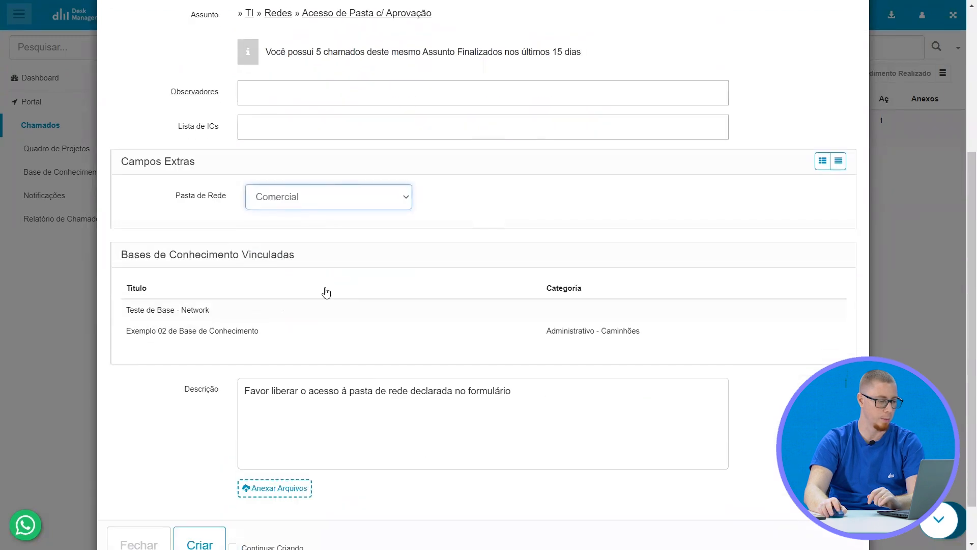
click(218, 497)
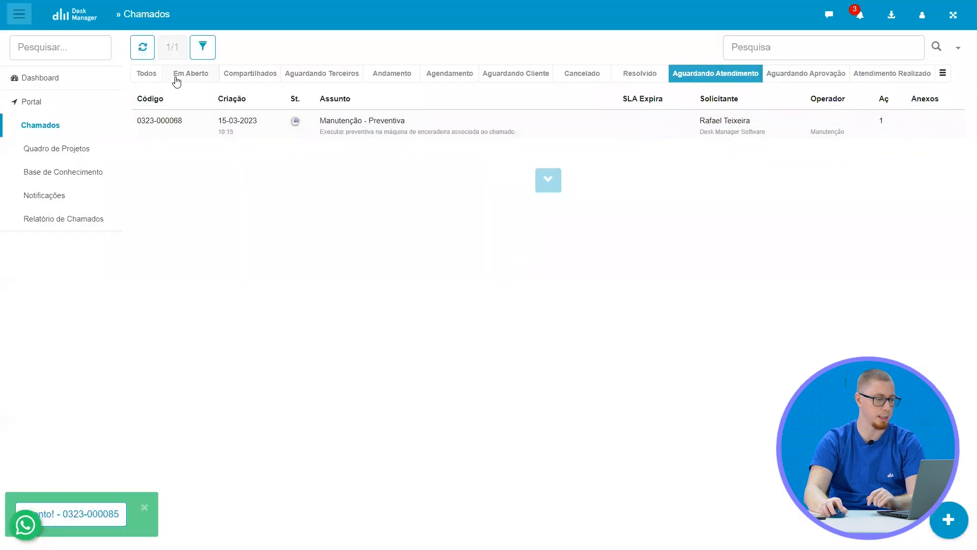
click(177, 79)
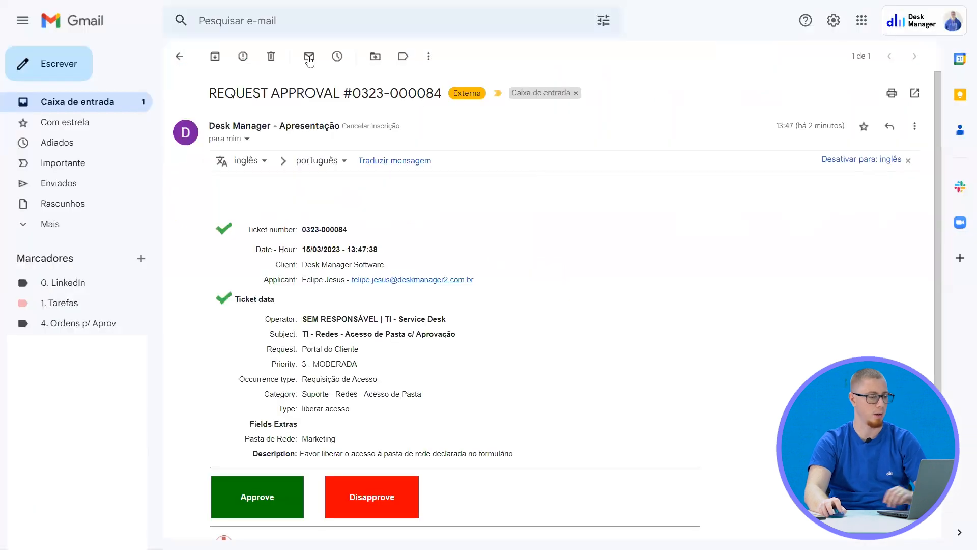
In Gmail, delete the Marketing ticket's approval e-mail and open the new REQUEST APPROVAL message to check its recipient
click(279, 59)
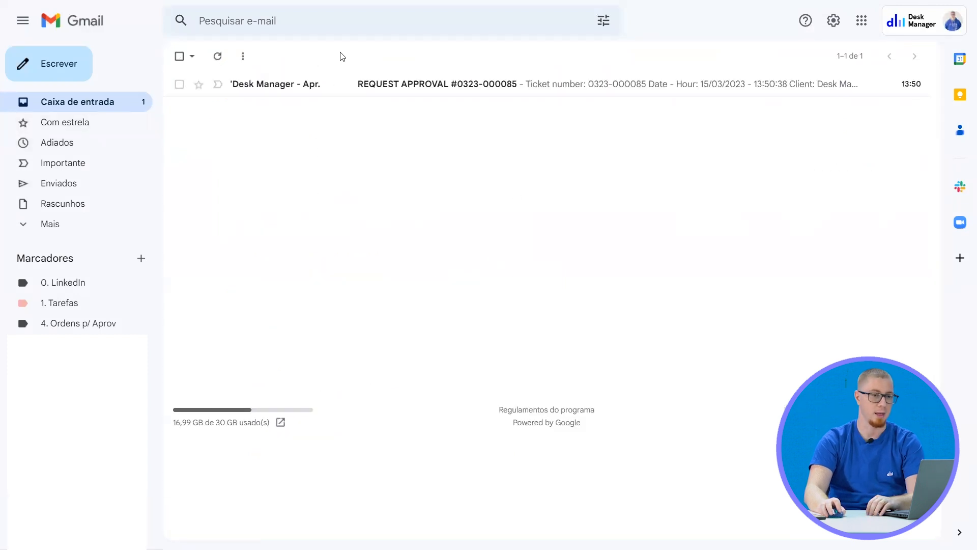
click(341, 85)
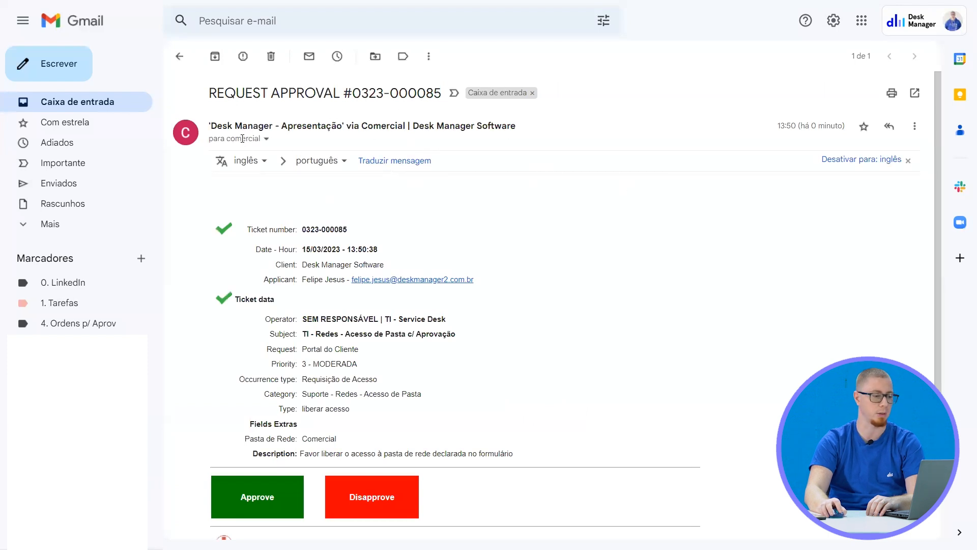
mouse_move(242, 138)
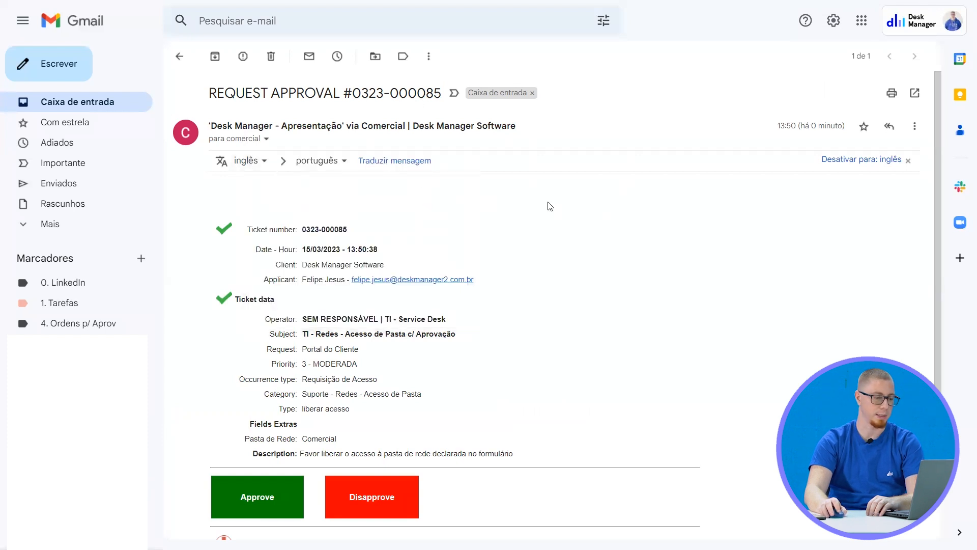
Approve the Comercial folder ticket from the REQUEST APPROVAL e-mail and save "Ok, pode fazer" as the Motivo da Aprovação
scroll(284, 420, down, 1)
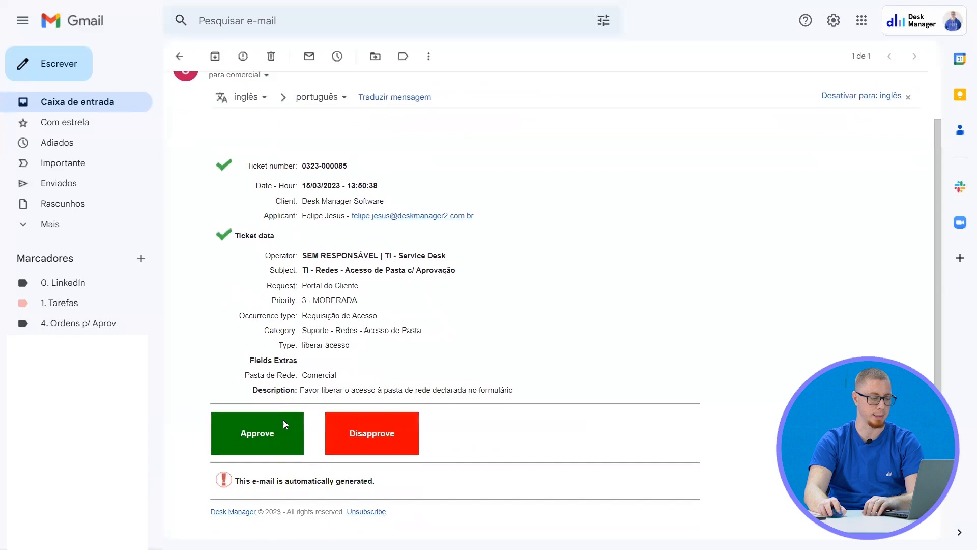
click(263, 436)
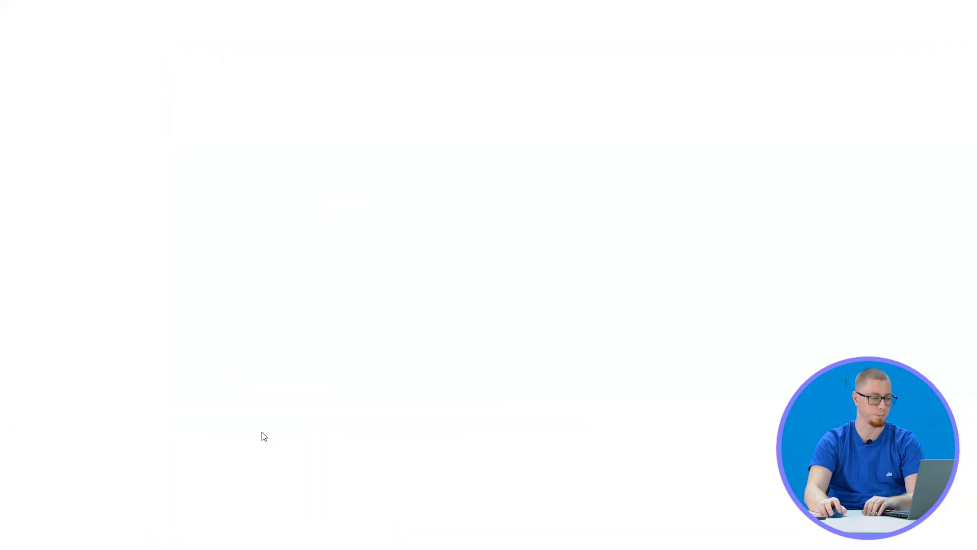
click(416, 89)
click(441, 149)
text(Ok, pode fazer)
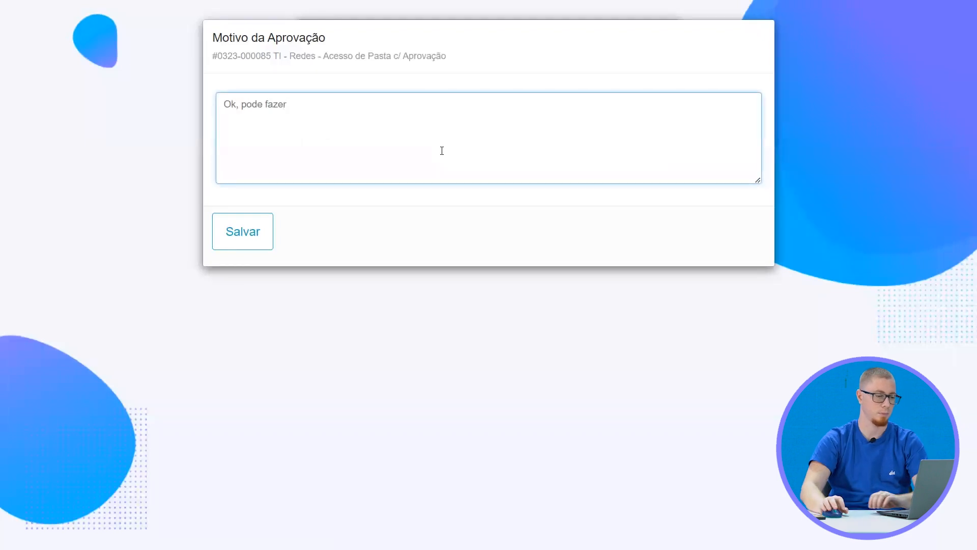
click(243, 231)
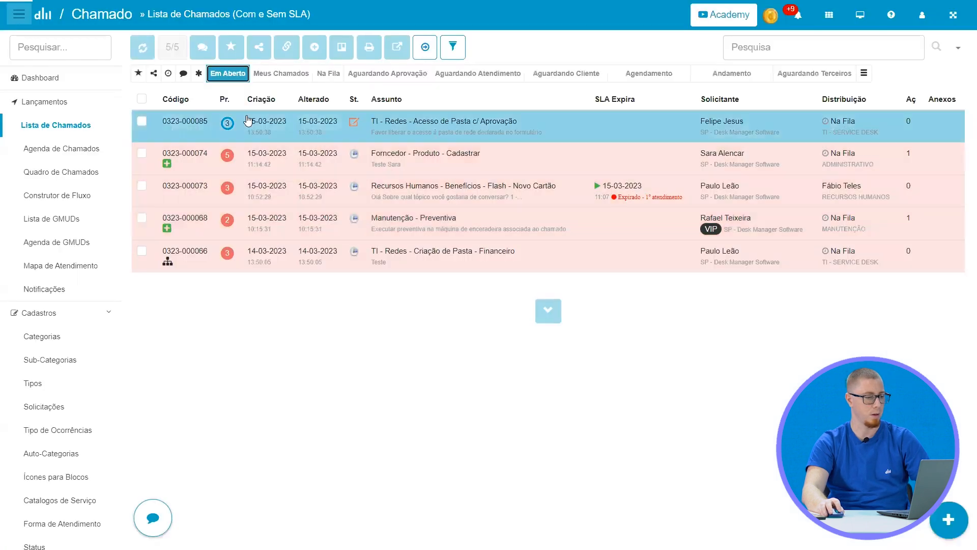
In Desk Manager, refresh the ticket list, open the Acesso de Pasta c/ Aprovação ticket and expand the approval action's Mais Informações
click(150, 51)
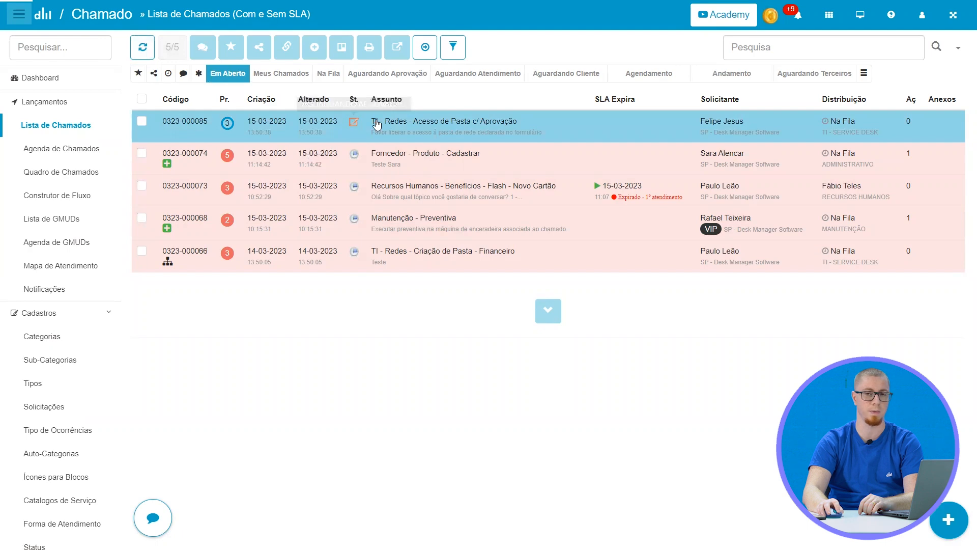
click(376, 124)
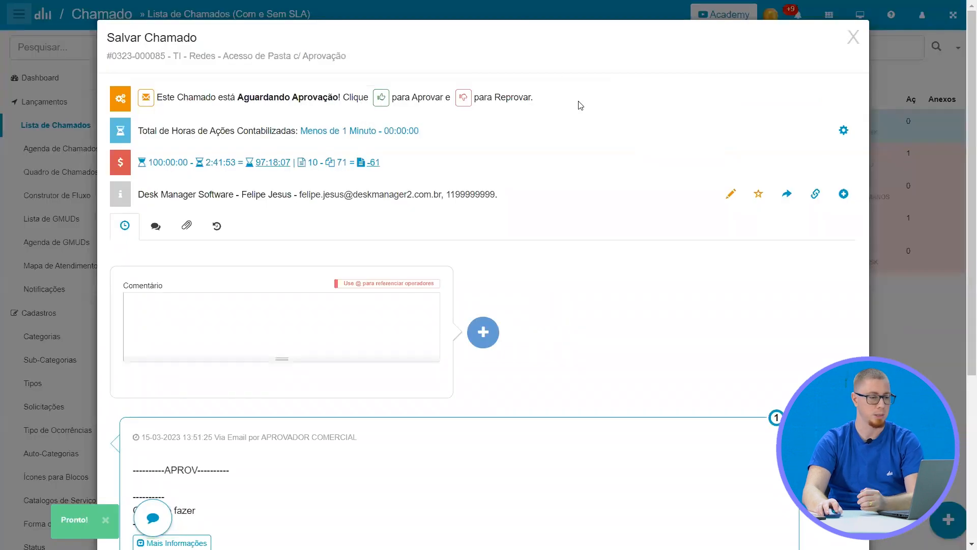
scroll(283, 348, down, 5)
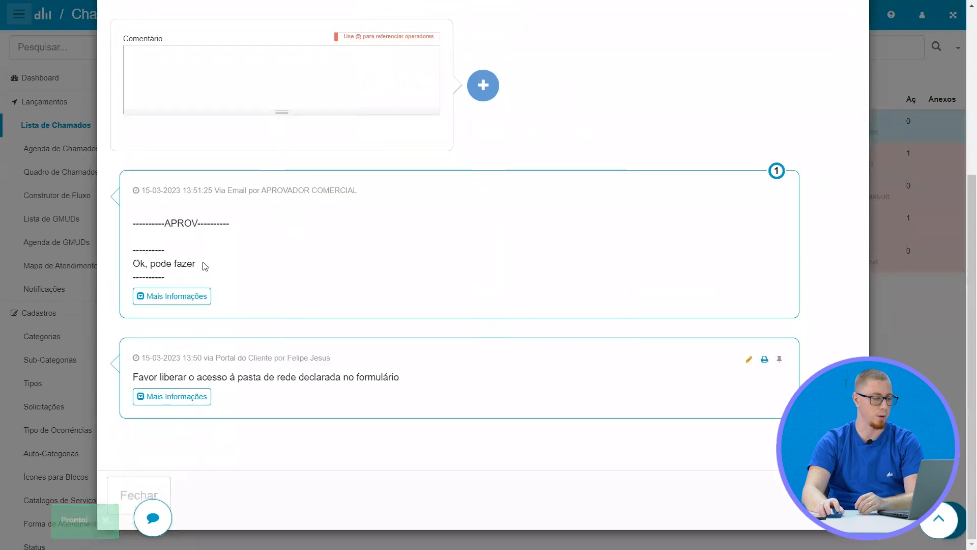
click(185, 300)
drag(180, 333, 297, 343)
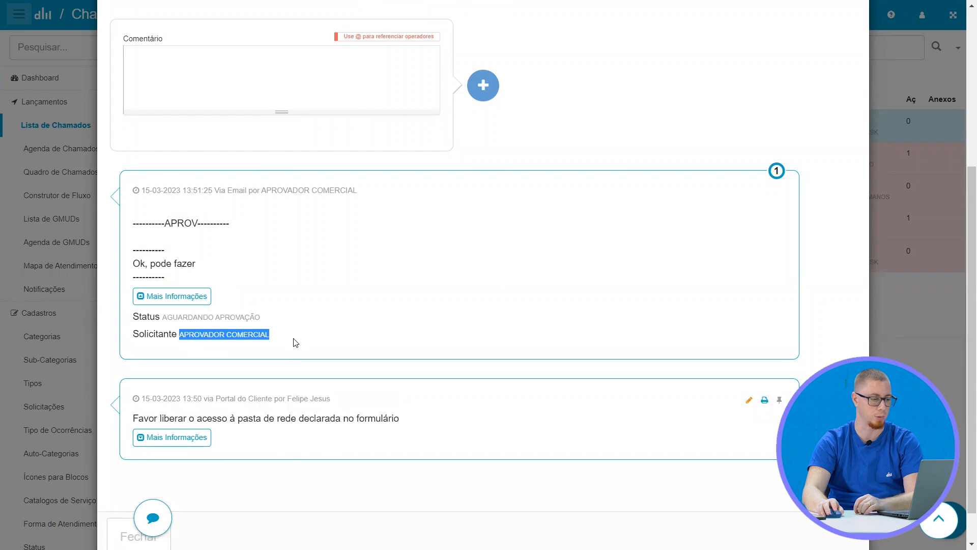
Expand the ticket's Aprovadores details, check each approver's status and the remaining approvals, and close the ticket
scroll(294, 341, up, 5)
click(577, 103)
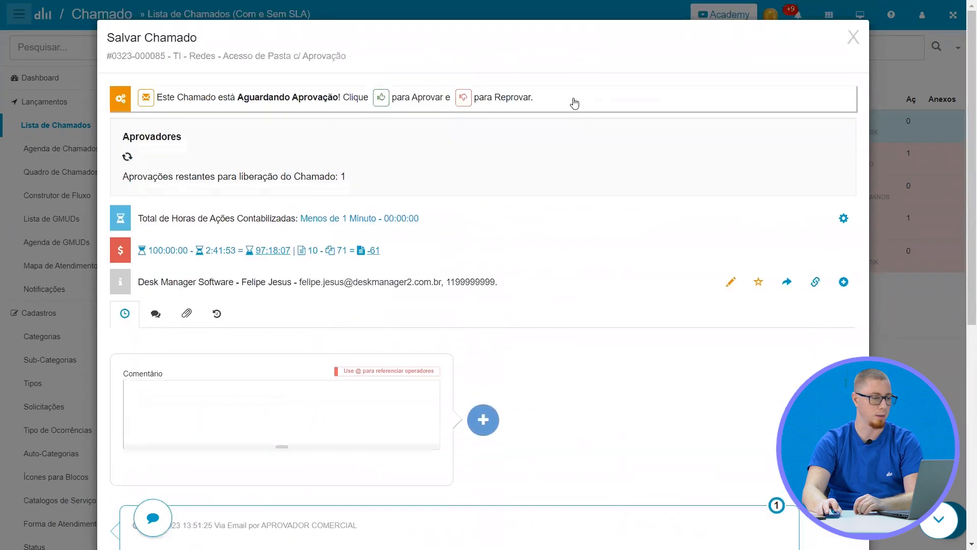
drag(136, 168, 369, 178)
click(135, 183)
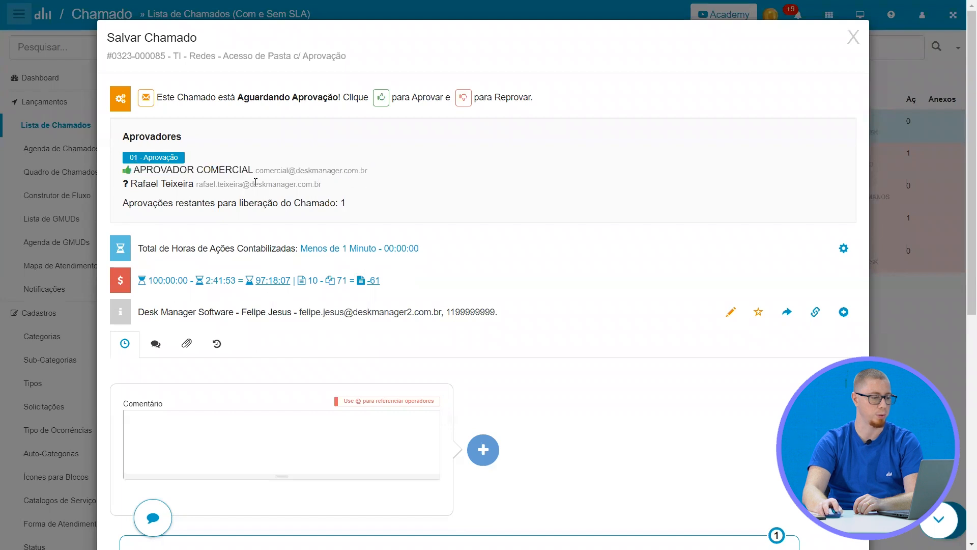
drag(165, 183, 307, 184)
click(853, 38)
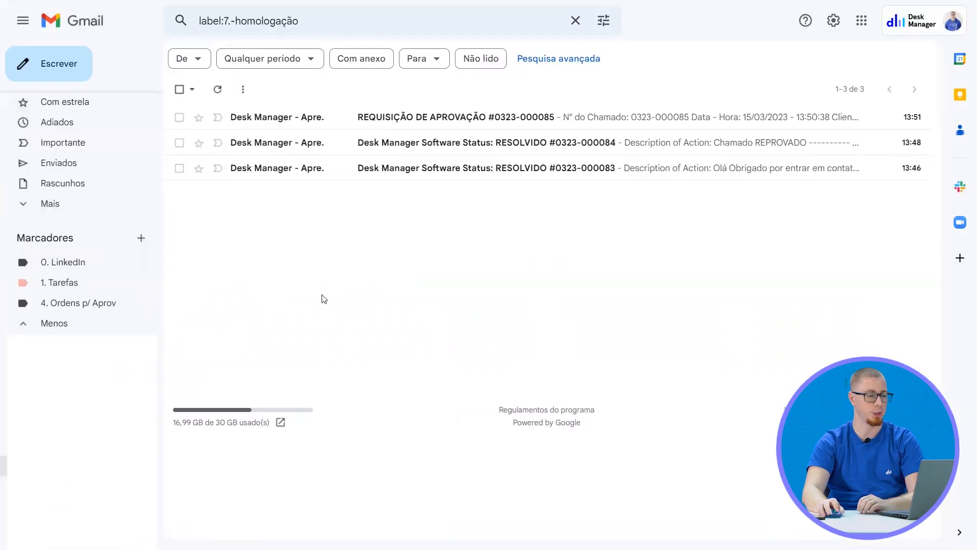
In Gmail, open the second approver's REQUISIÇÃO DE APROVAÇÃO message and check its recipient, ticket data and approval options
click(322, 119)
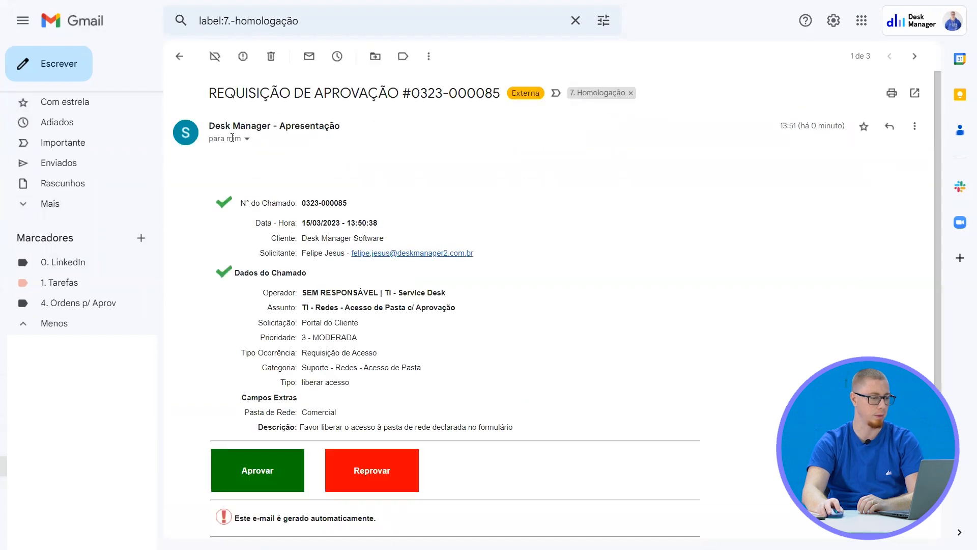
mouse_move(232, 138)
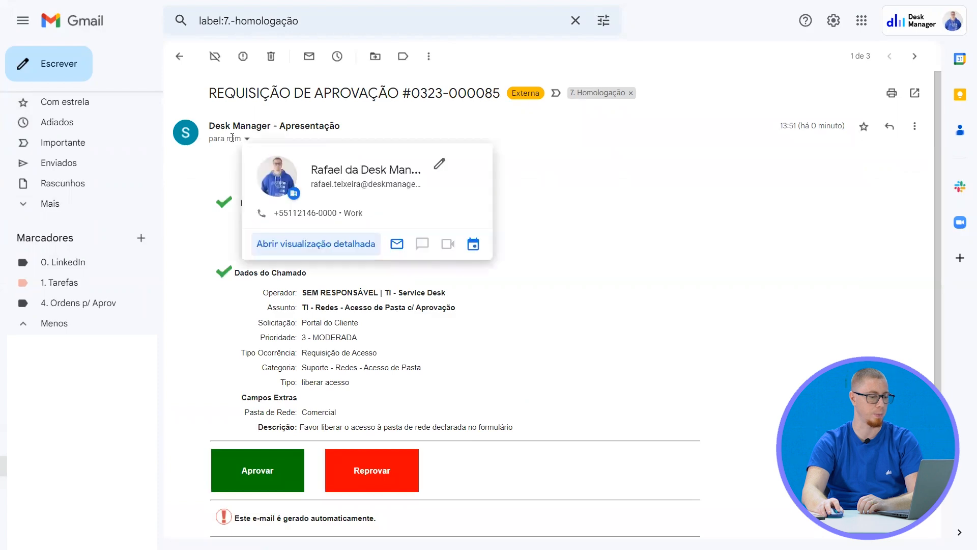
triple_click(623, 232)
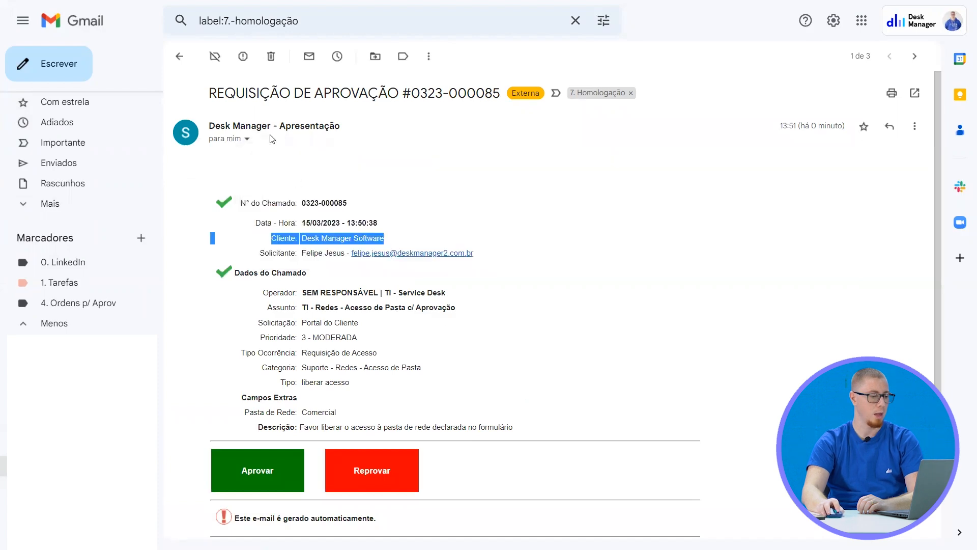
scroll(319, 224, down, 4)
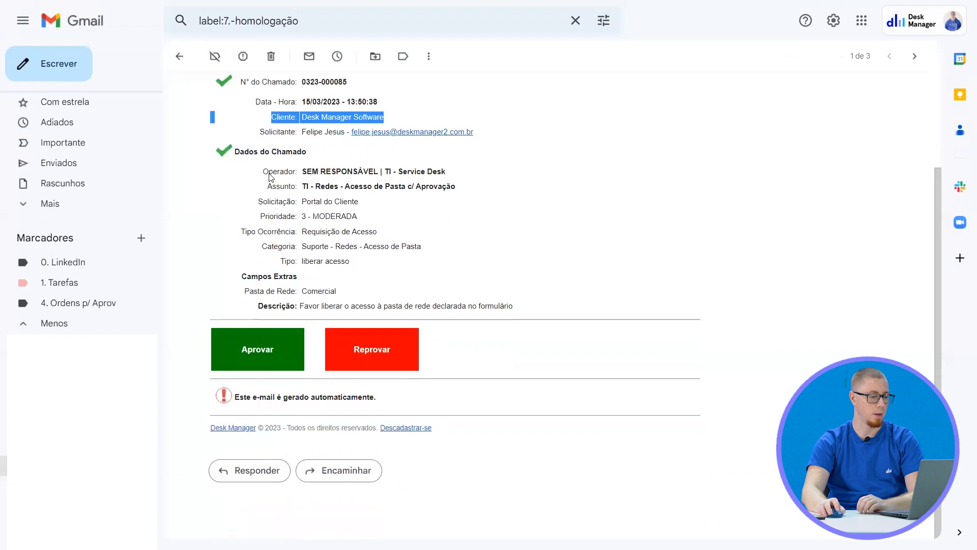
scroll(274, 181, up, 4)
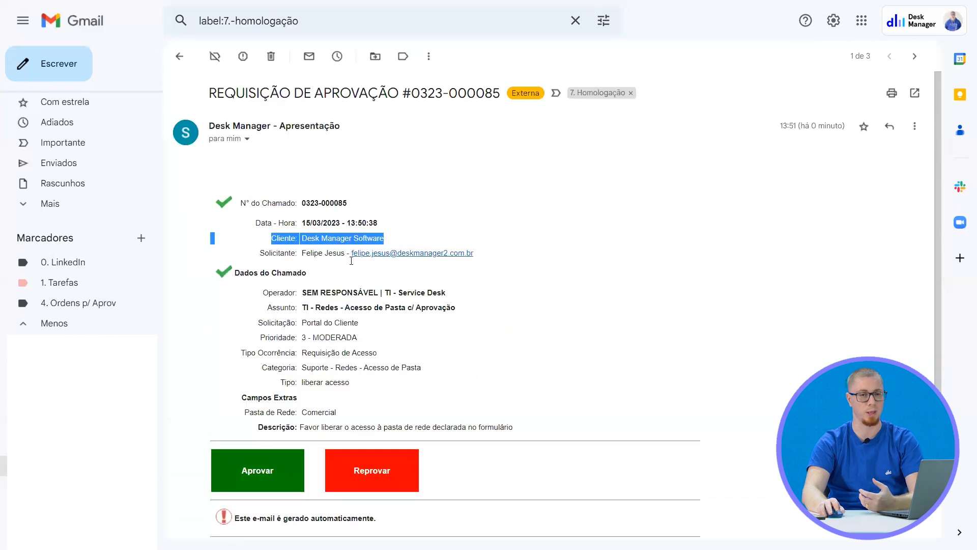
scroll(407, 290, down, 1)
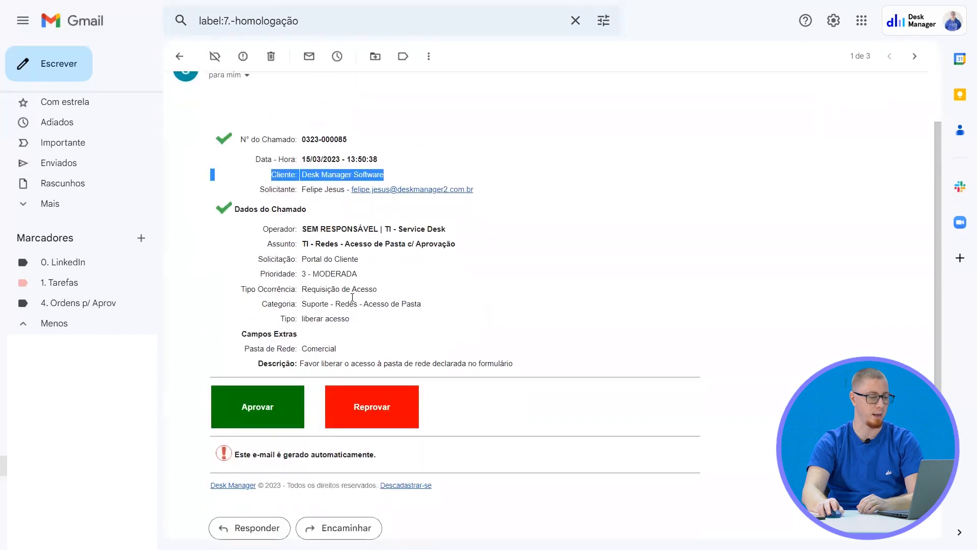
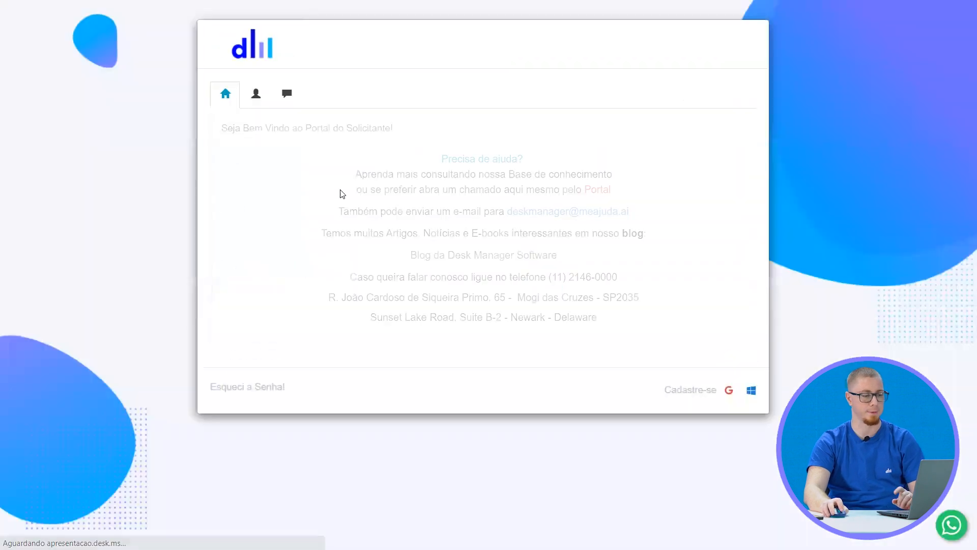
Log in to the requester portal through the applicant login form and accept the prompt to open a new ticket
click(257, 93)
click(322, 181)
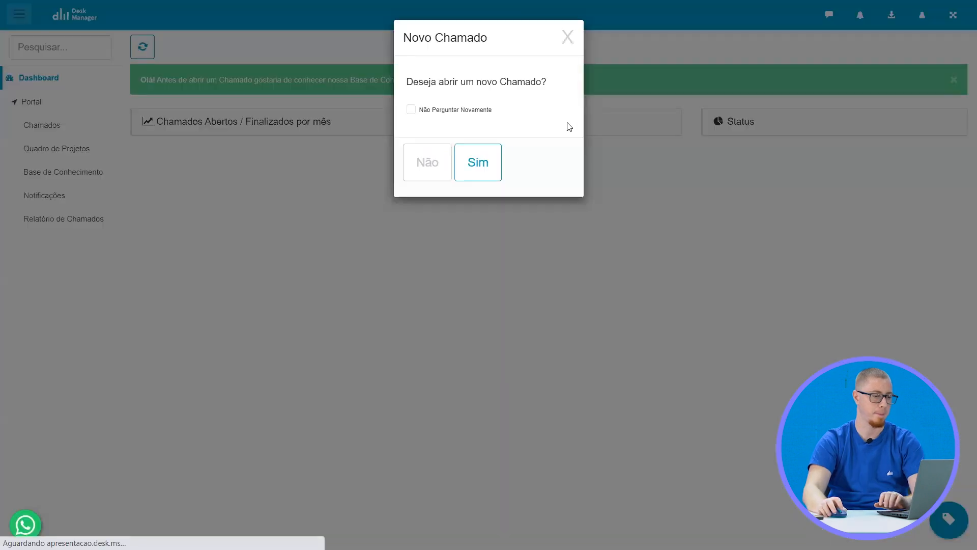
click(477, 163)
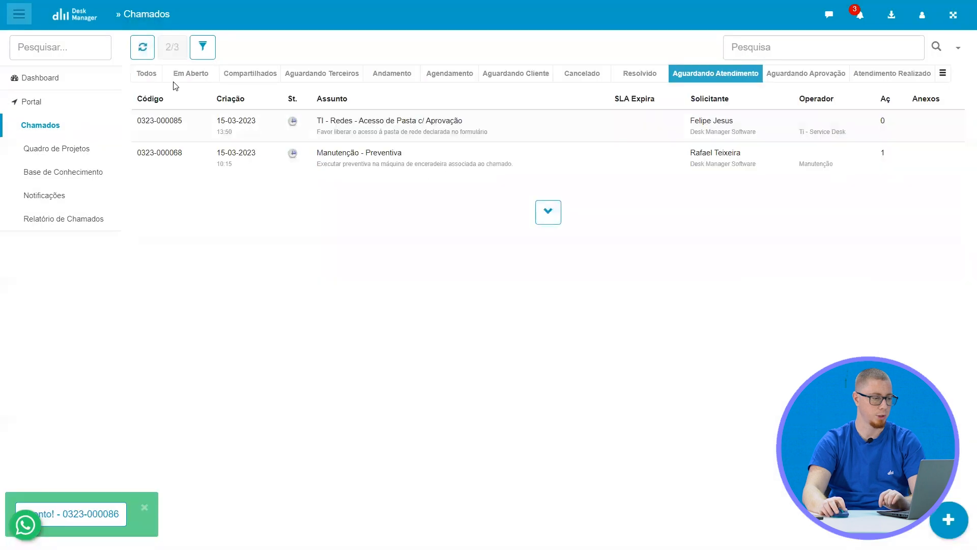
In the Gmail inbox, open both REQUEST APPROVAL e-mails for the Marketing folder ticket and check their recipients
click(193, 74)
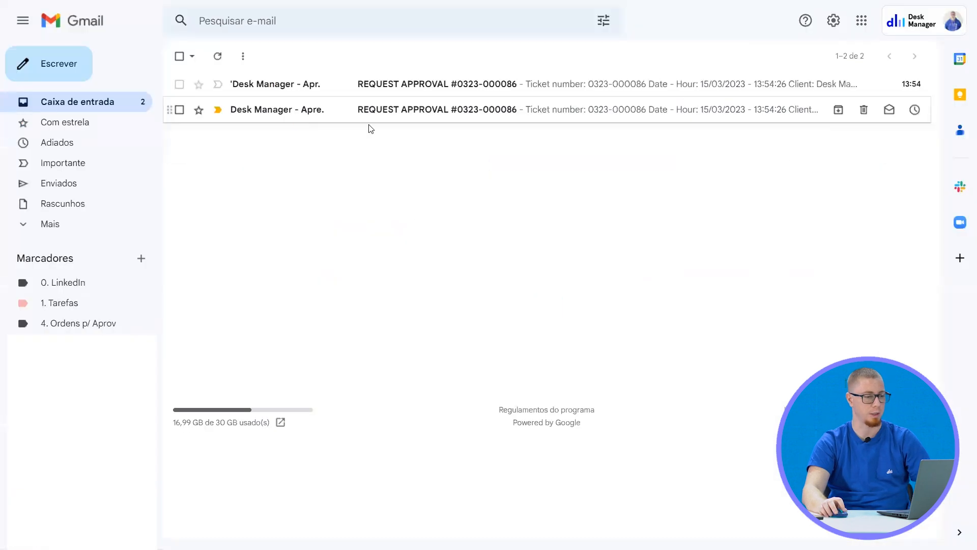
click(69, 107)
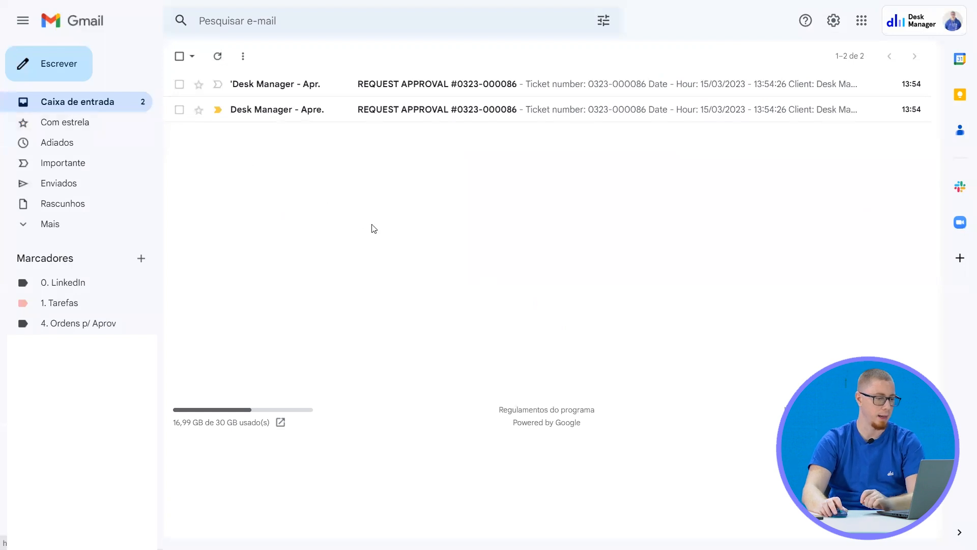
click(321, 115)
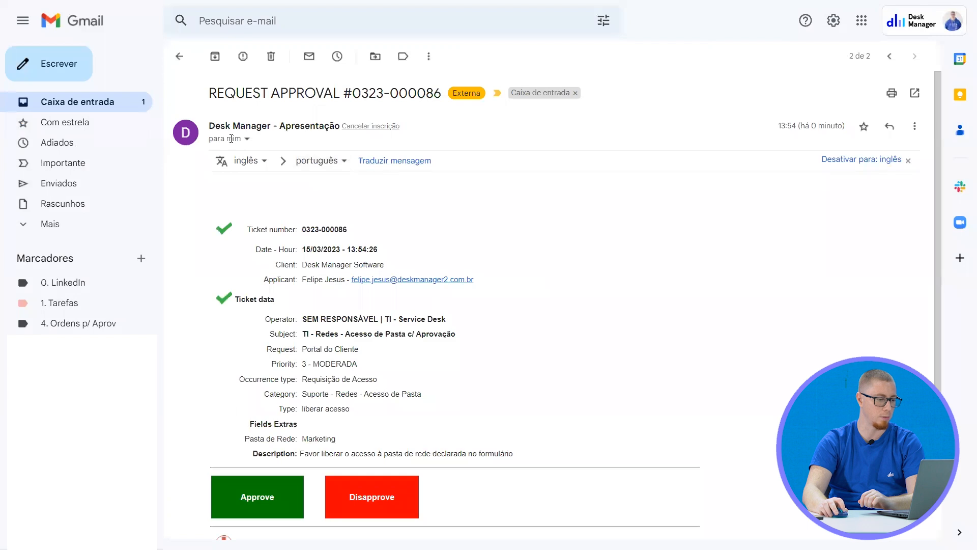
mouse_move(231, 139)
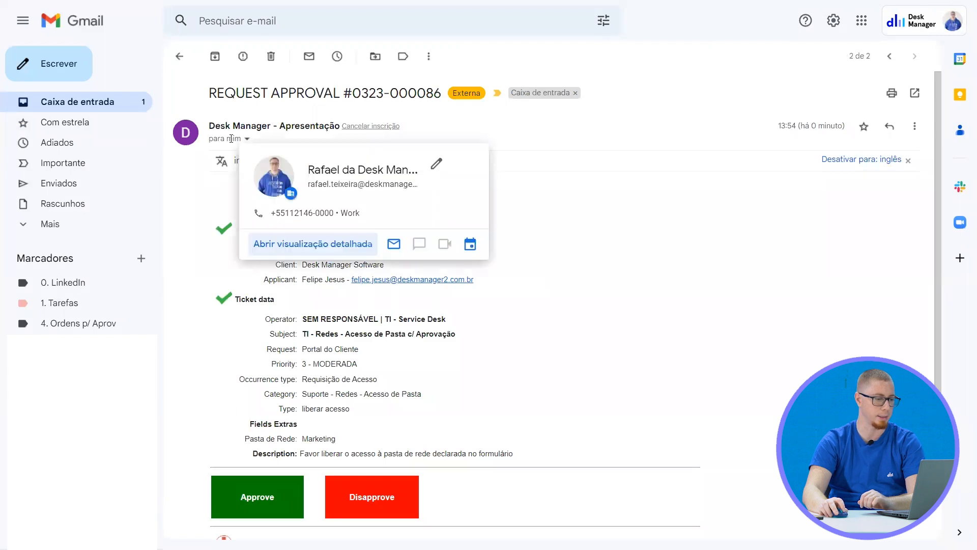
click(178, 57)
click(262, 88)
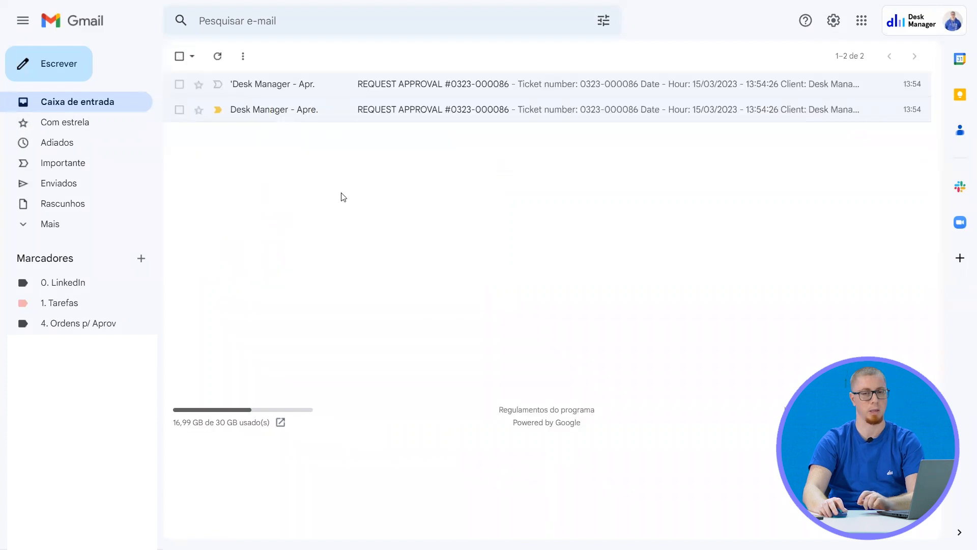
Approve the Marketing folder ticket from the unaliased Desk Manager REQUEST APPROVAL e-mail and confirm the decision
click(326, 119)
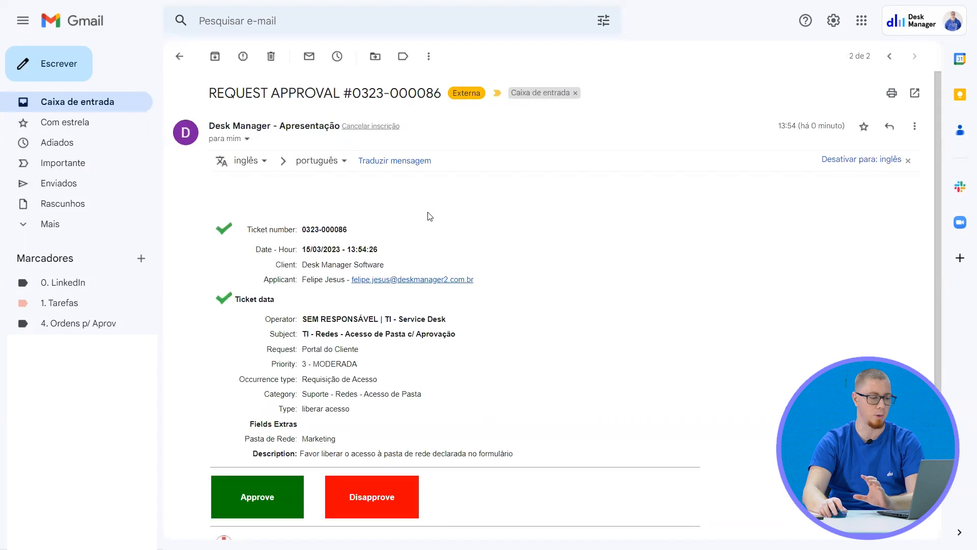
click(268, 499)
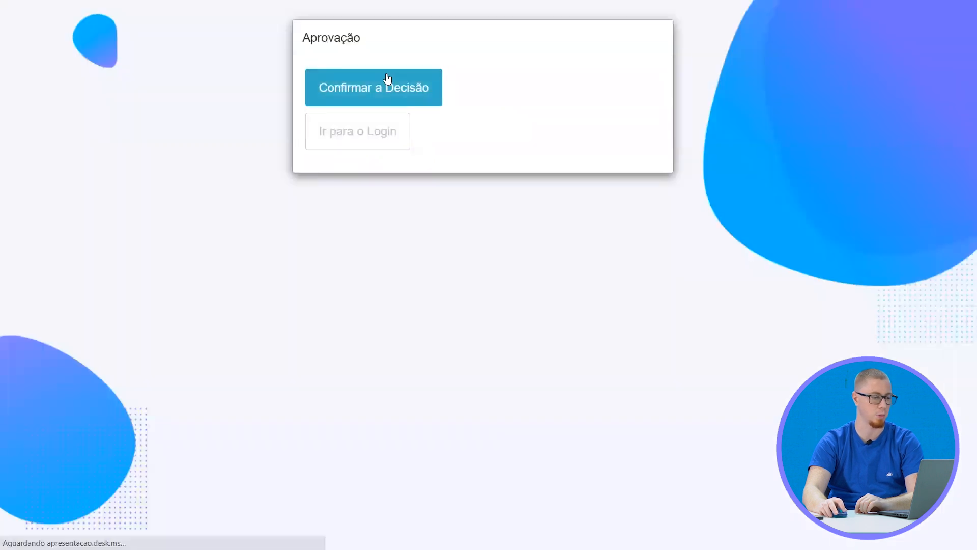
click(385, 83)
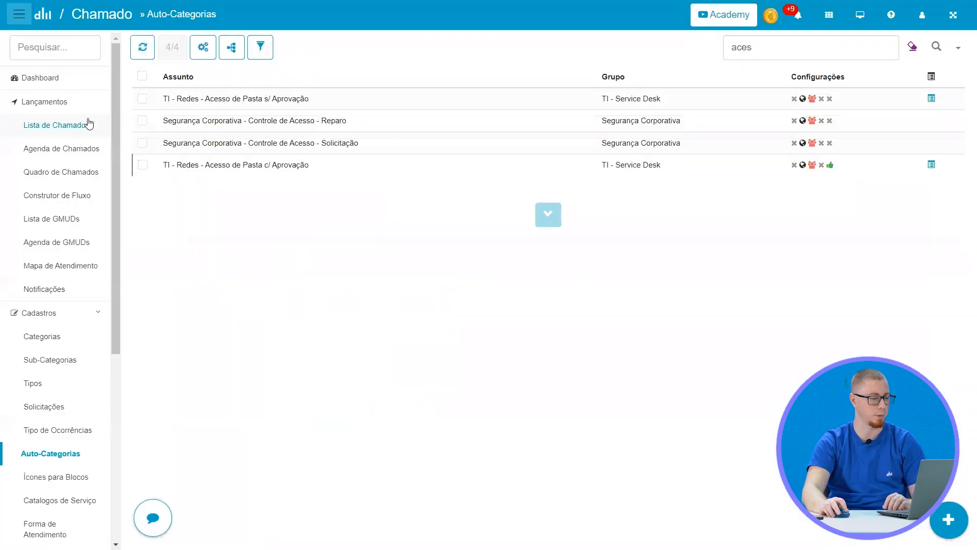
In Desk Manager, refresh the ticket list, open the newest Acesso de Pasta c/ Aprovação ticket, check its approval action details and close it
click(143, 54)
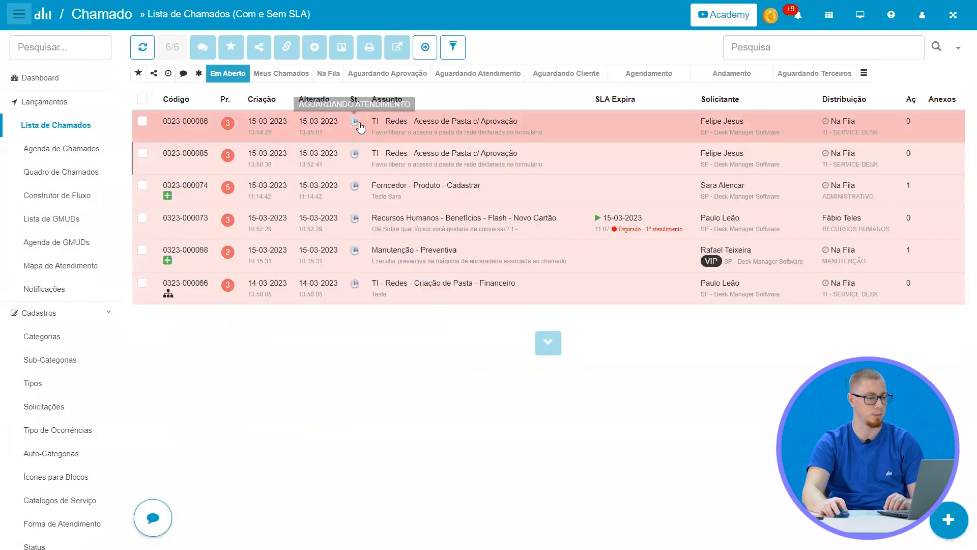
click(527, 138)
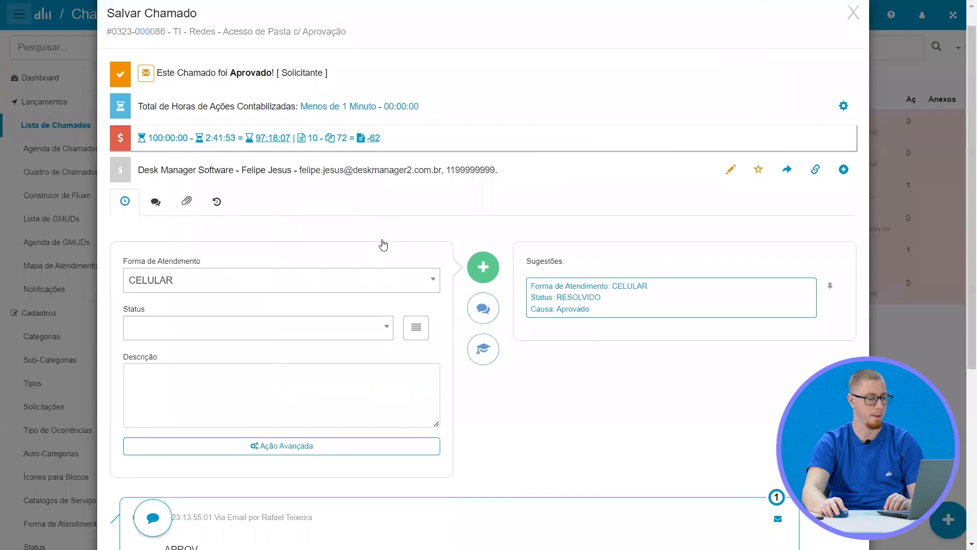
scroll(285, 325, down, 3)
click(198, 407)
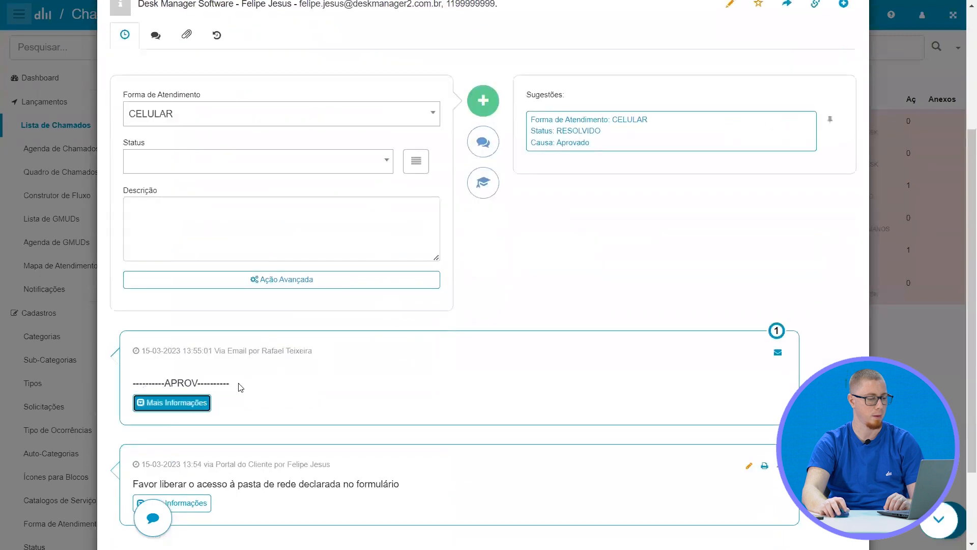
scroll(256, 380, up, 5)
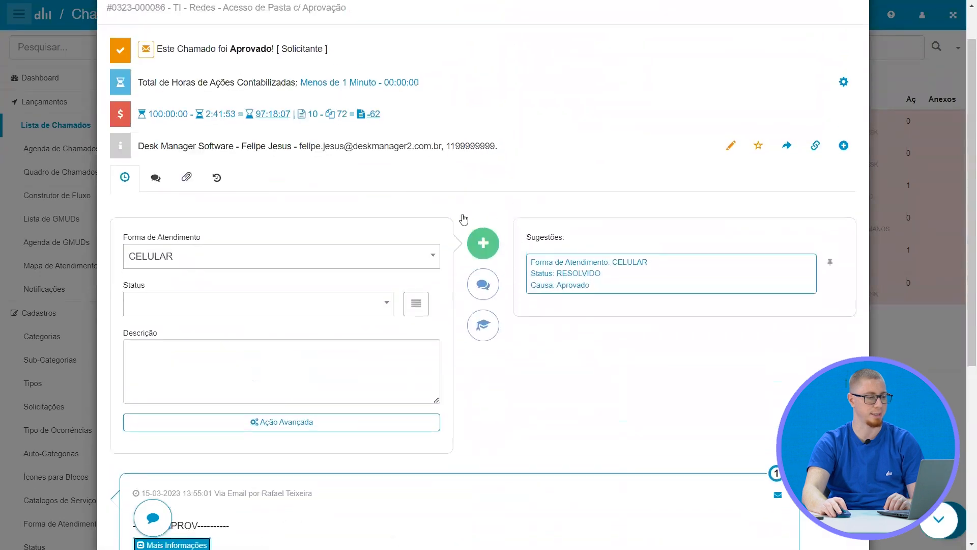
click(852, 38)
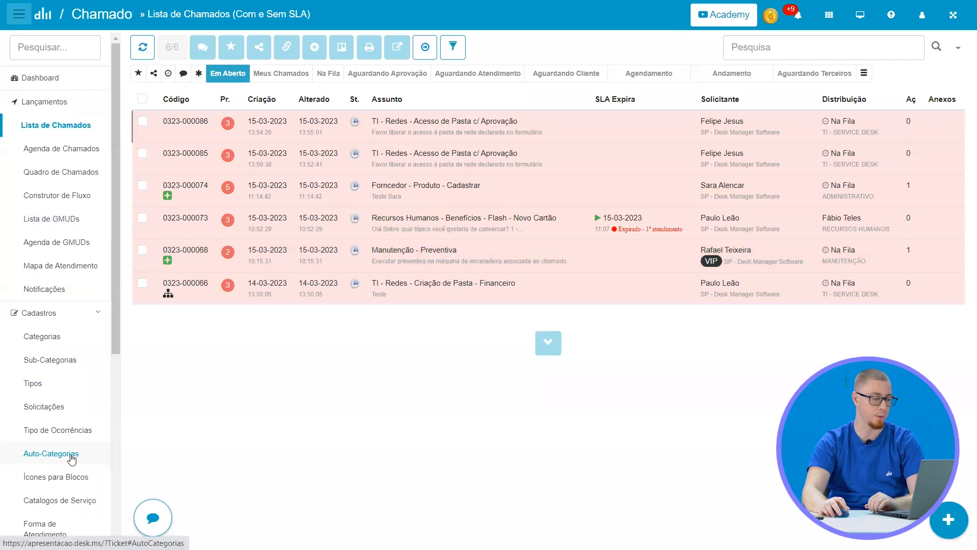
Open the approval settings of the TI - Redes - Acesso de Pasta c/ Aprovação auto-category and remove its Comercial and TI extra-field rules
click(72, 454)
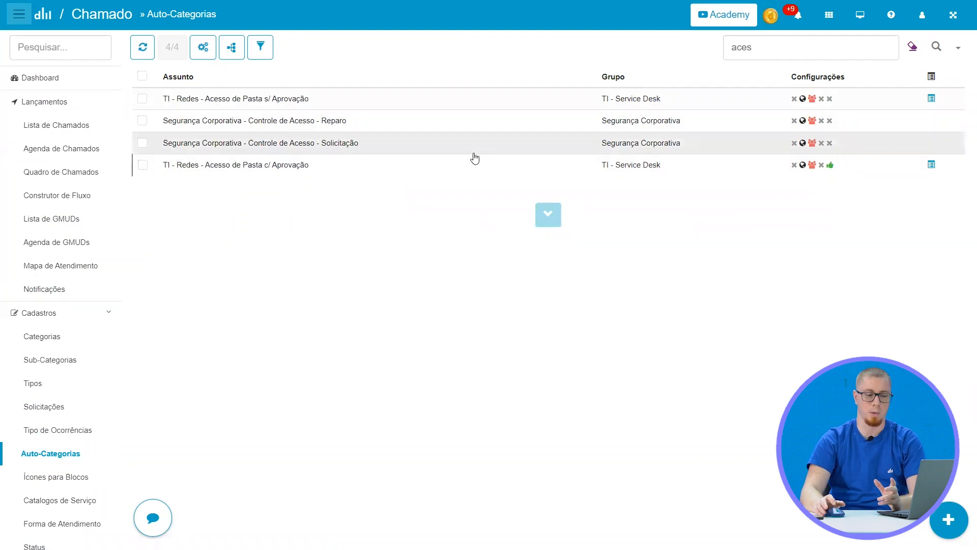
click(401, 167)
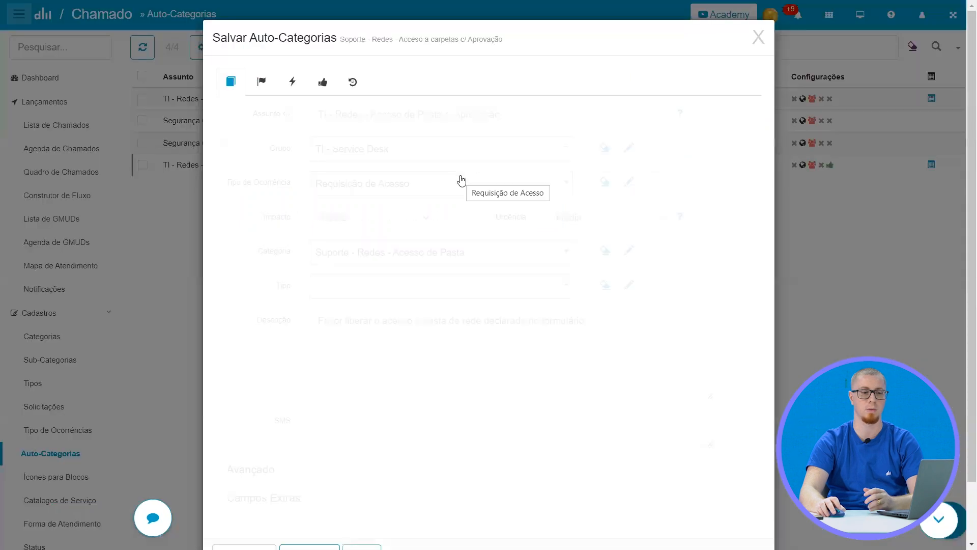
click(322, 84)
scroll(386, 117, down, 10)
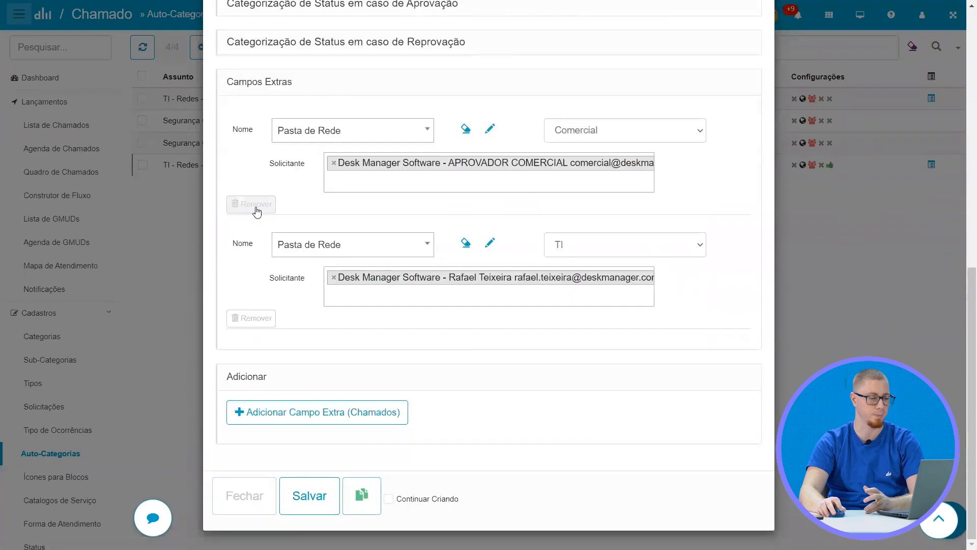
click(255, 205)
click(261, 319)
scroll(325, 224, up, 10)
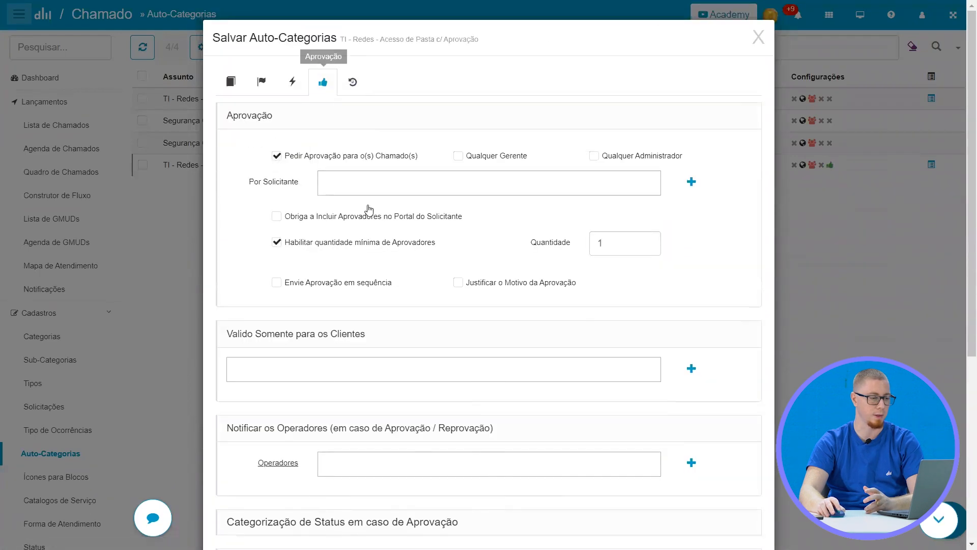
Add an extra-field approval rule for Pasta de Rede with value Comercial and APROVADOR COMERCIAL as the Solicitante
scroll(397, 218, down, 1)
scroll(396, 217, down, 5)
click(304, 412)
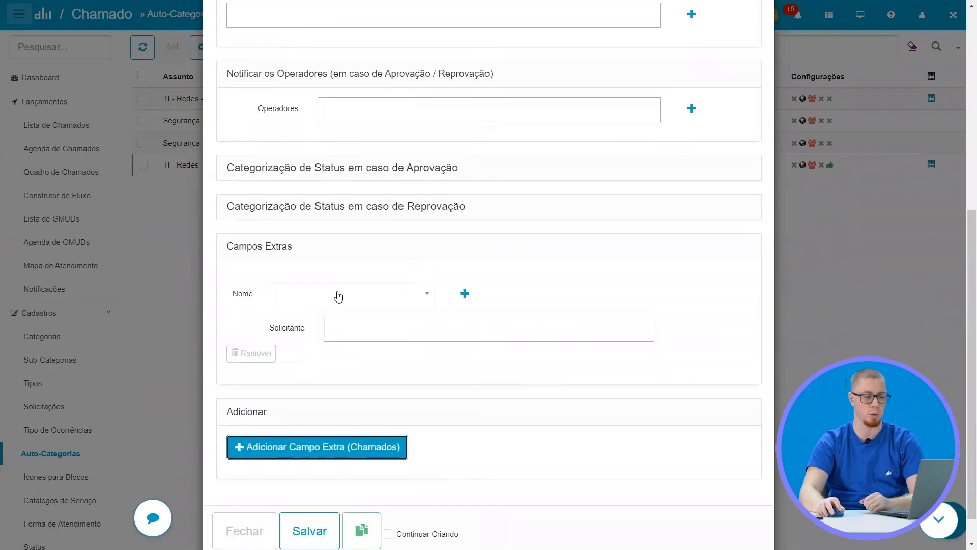
click(338, 296)
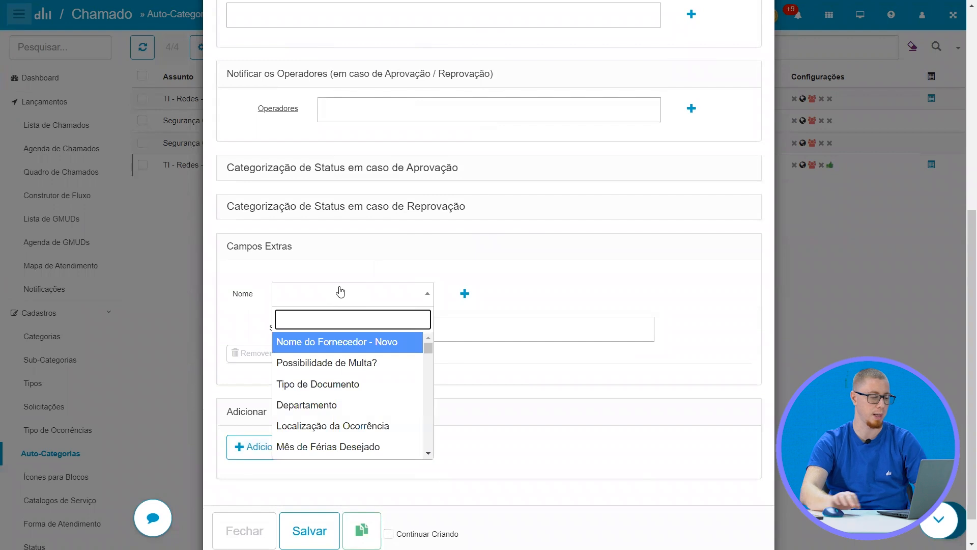
text(pasta)
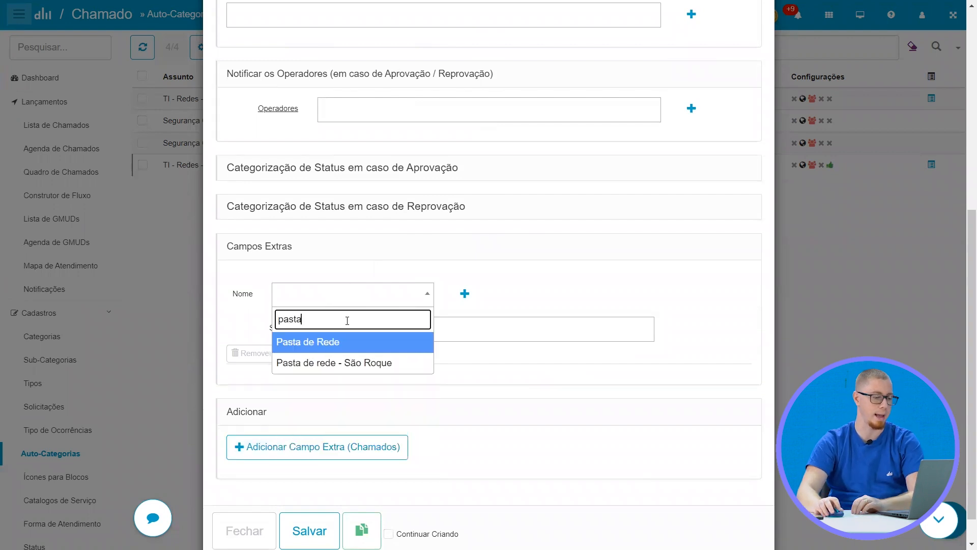
click(347, 347)
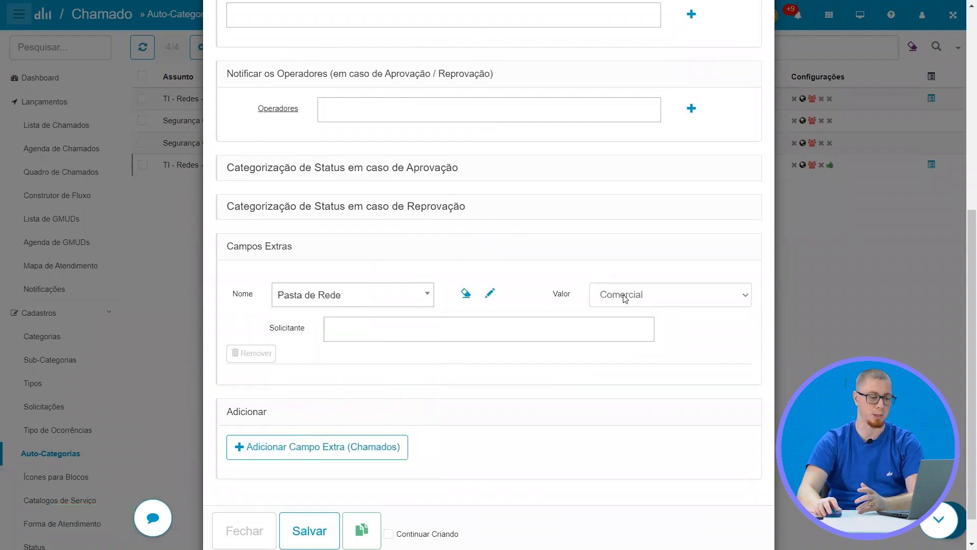
click(435, 331)
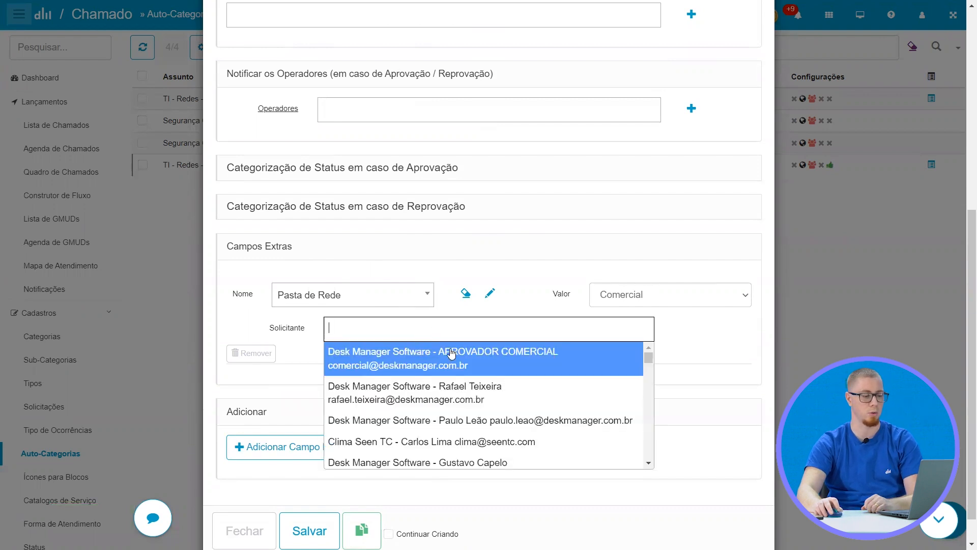
click(452, 353)
Add a second extra-field rule for Pasta de Rede with value TI and the second approver as the Solicitante
click(323, 463)
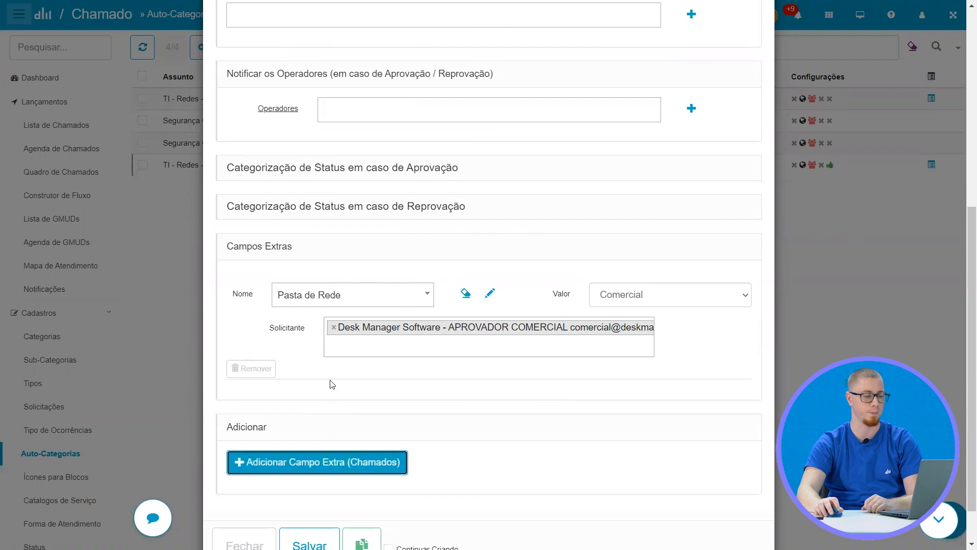
click(333, 418)
text(pasta)
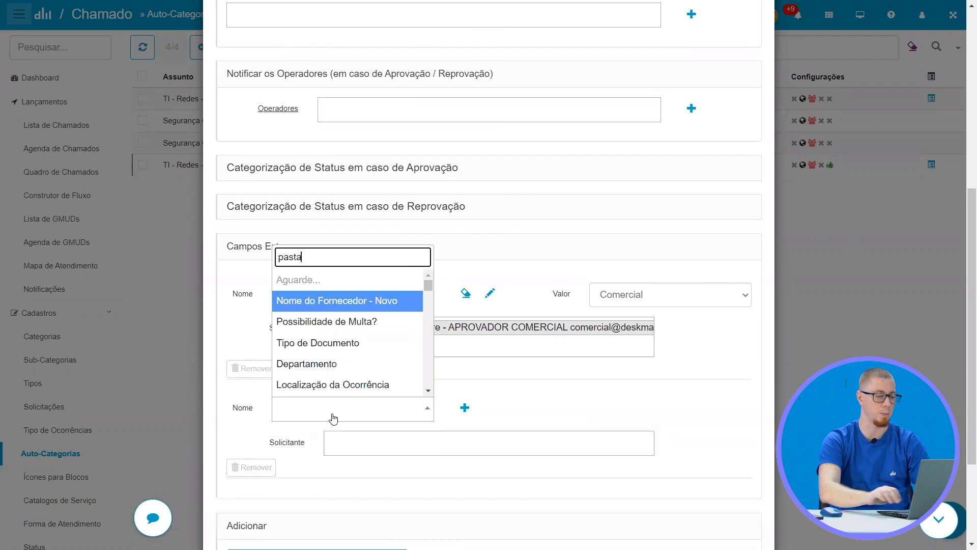
click(342, 366)
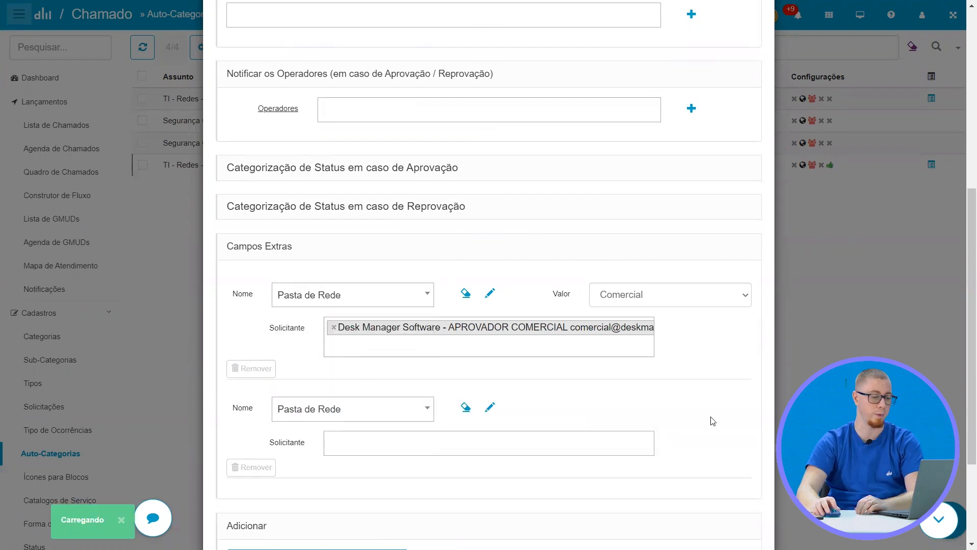
click(646, 407)
click(636, 460)
click(414, 440)
text(rafa)
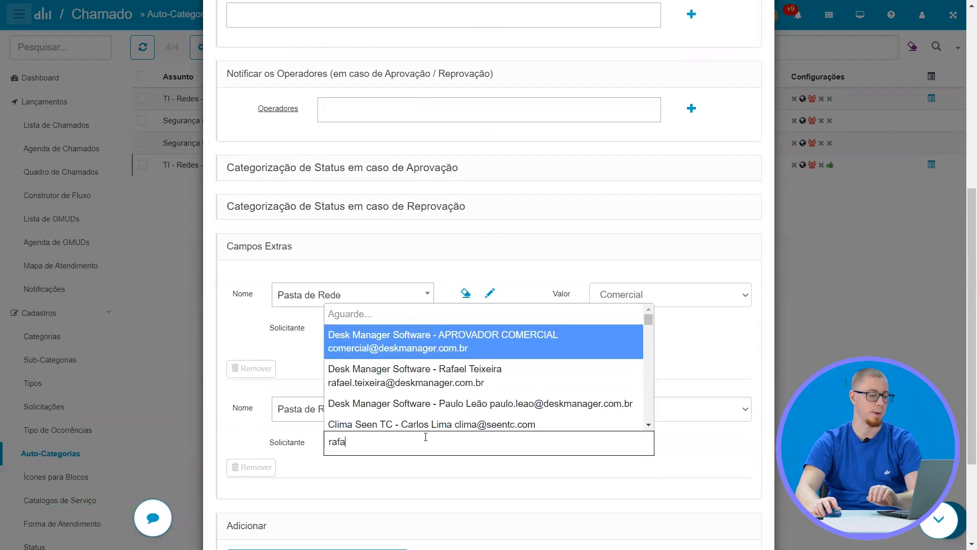
key(Return)
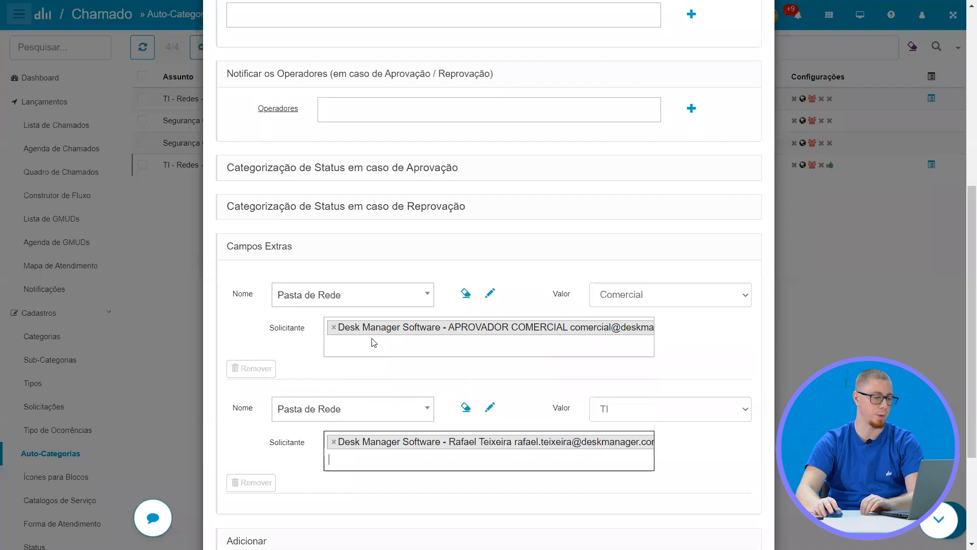
Review the auto-category's approval settings and both Pasta de Rede rules, and save the auto-category
scroll(446, 173, up, 7)
scroll(416, 322, down, 7)
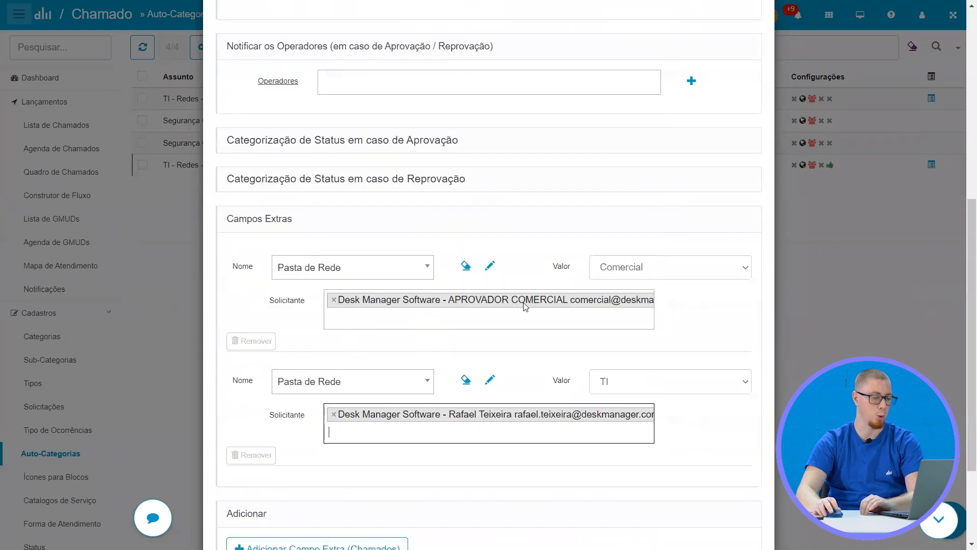
scroll(362, 331, down, 1)
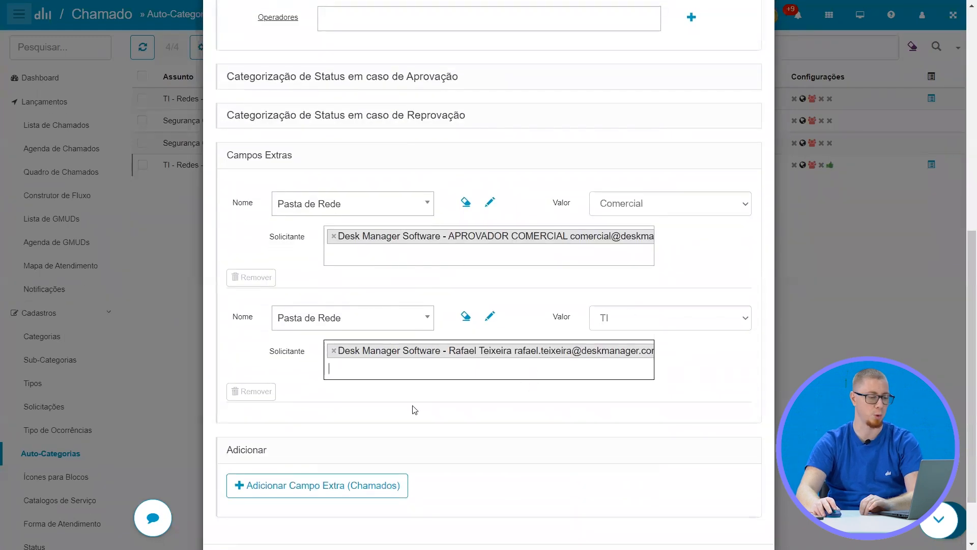
scroll(415, 410, down, 2)
click(310, 496)
scroll(212, 375, up, 6)
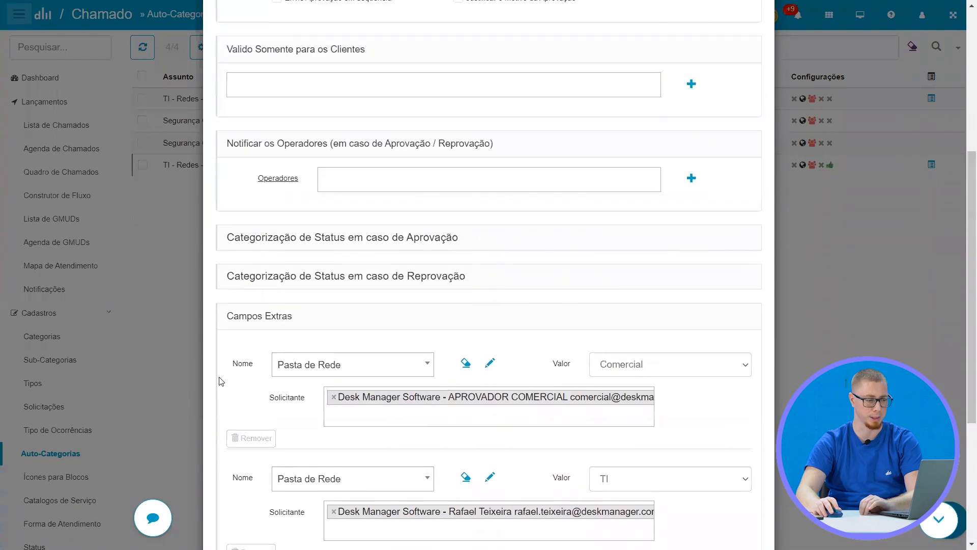
scroll(212, 375, up, 7)
scroll(356, 407, down, 10)
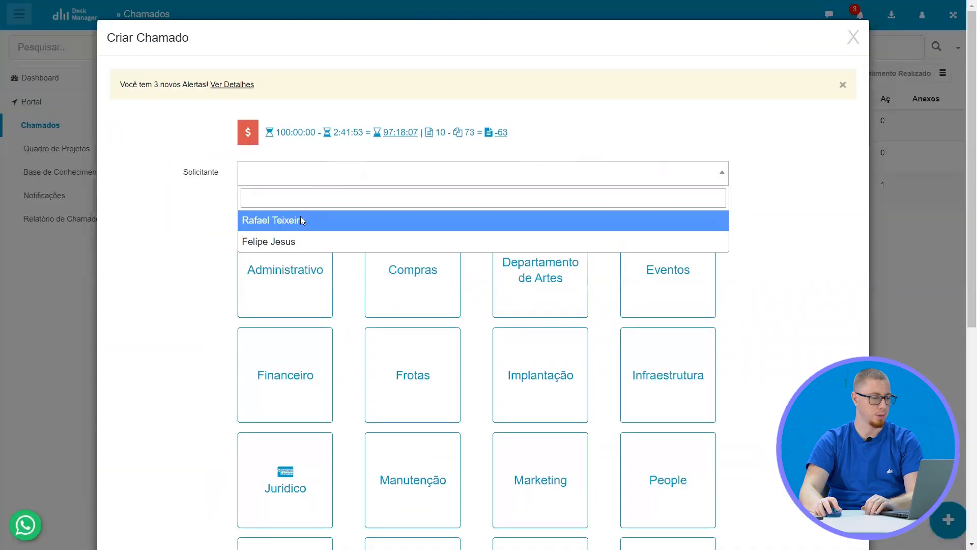
Start a portal ticket with a Solicitante chosen and the subject TI » Redes » Acesso de Pasta c/ Aprovação
click(301, 220)
scroll(559, 287, down, 7)
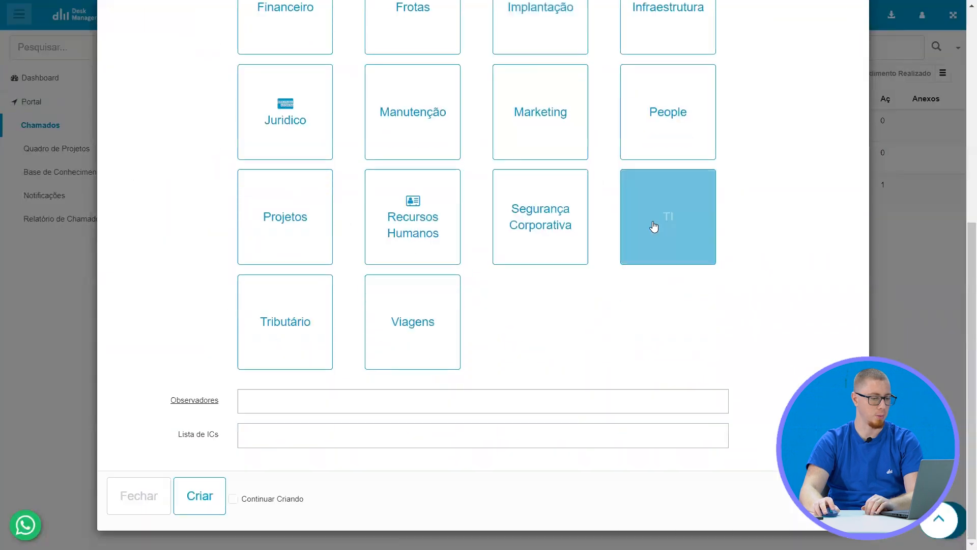
click(652, 227)
click(556, 227)
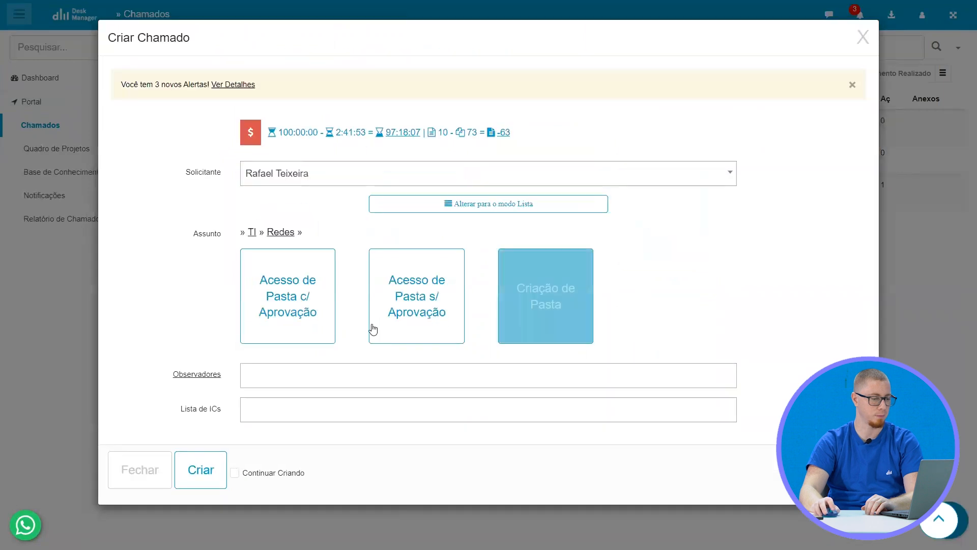
click(328, 310)
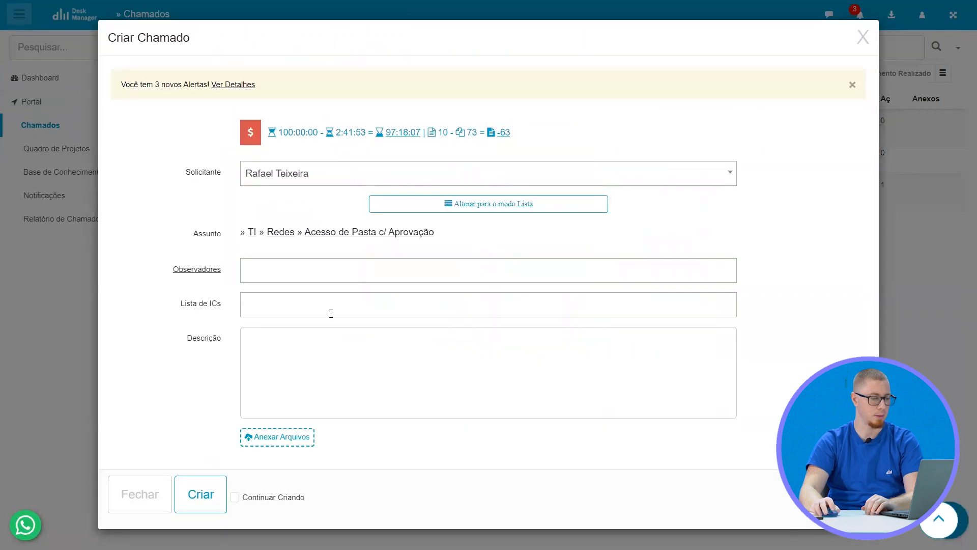
Set the ticket's Pasta de Rede to Comercial, create it, and check it in the operator's ticket list
scroll(307, 296, down, 3)
click(307, 297)
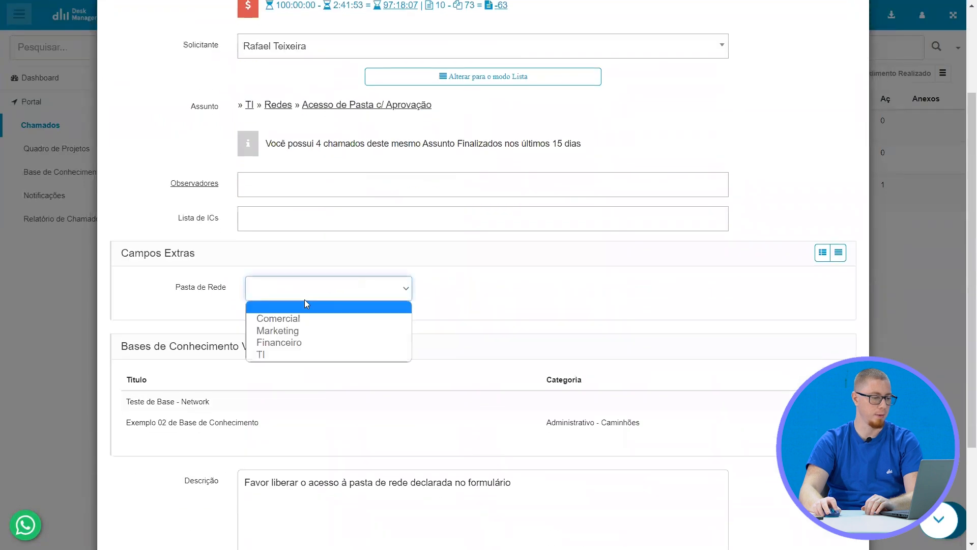
click(305, 319)
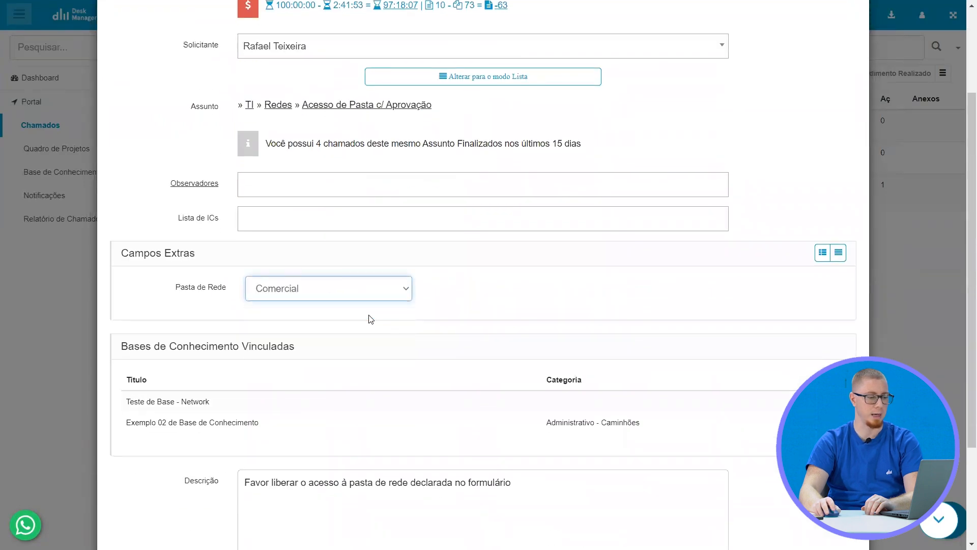
scroll(368, 319, down, 3)
click(212, 495)
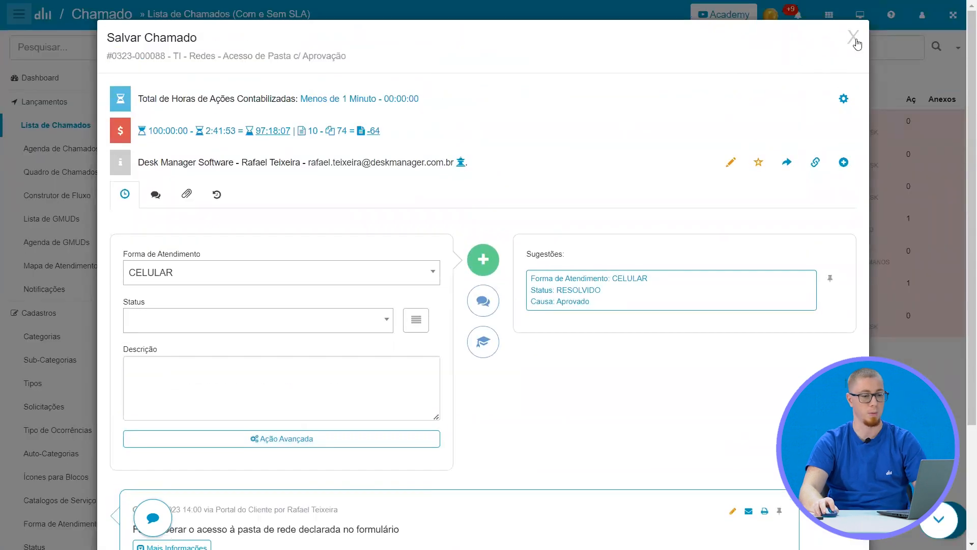
click(853, 37)
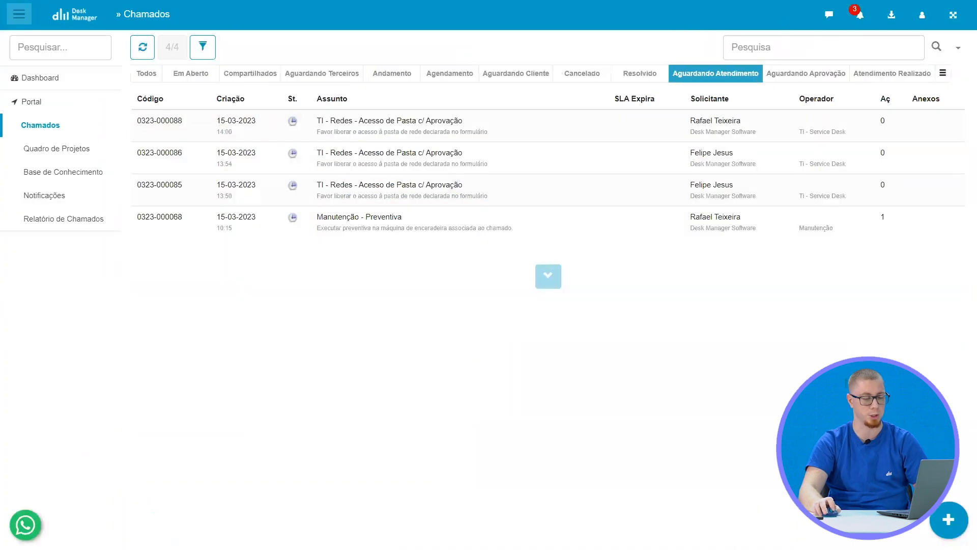
Start another portal ticket with the second listed Solicitante and the subject TI » Redes » Acesso de Pasta c/ Aprovação
click(949, 518)
click(276, 178)
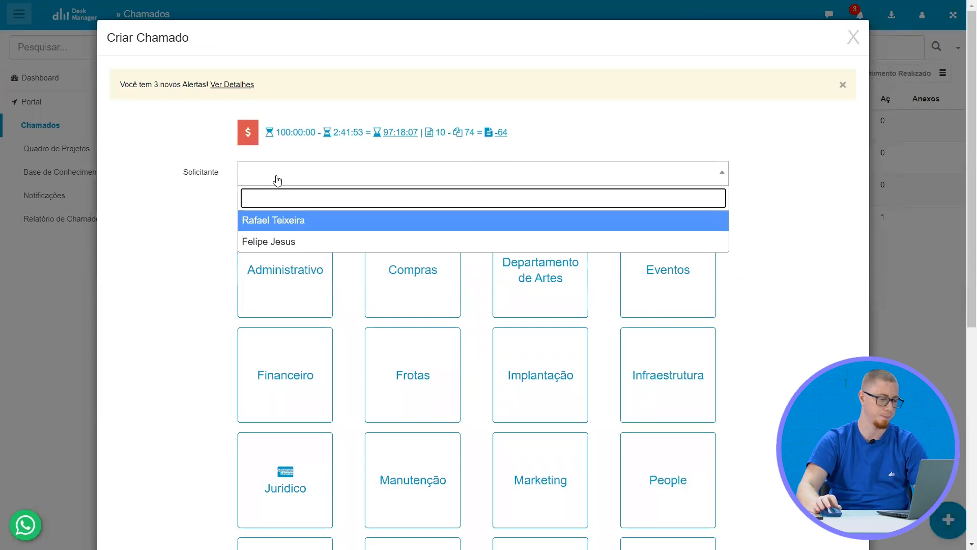
click(311, 241)
scroll(514, 328, down, 5)
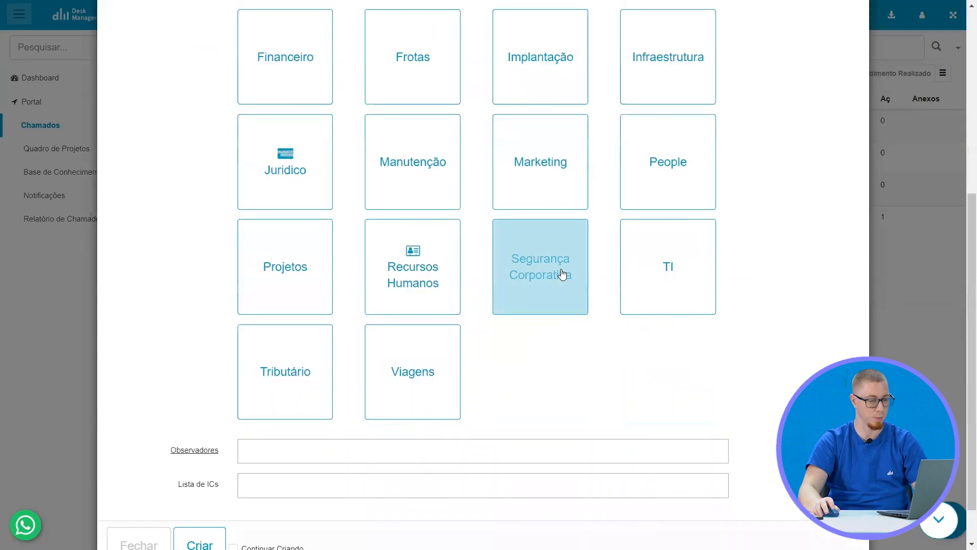
click(683, 266)
click(523, 278)
click(271, 280)
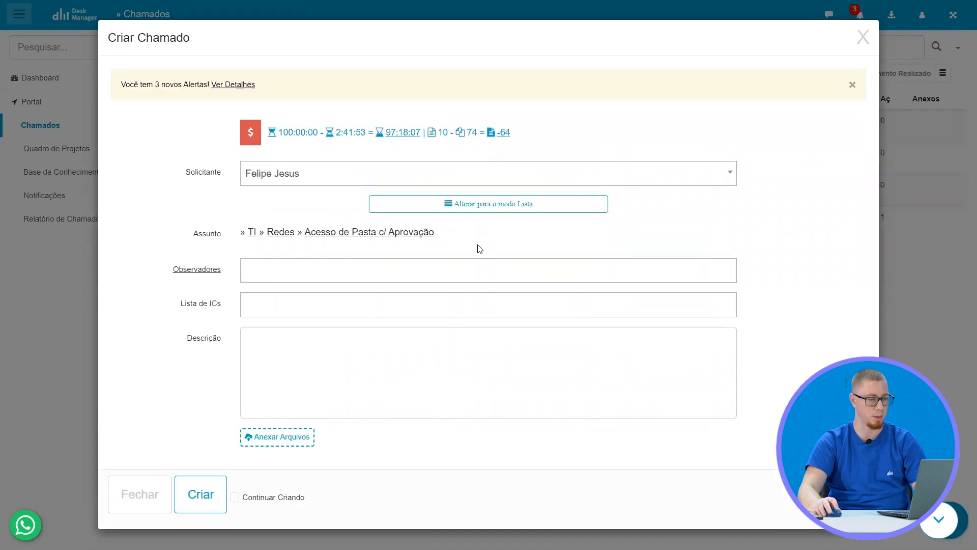
Choose Comercial as the Pasta de Rede for the second Solicitante's ticket and create the ticket
scroll(333, 281, down, 1)
click(274, 354)
click(286, 385)
scroll(402, 327, down, 3)
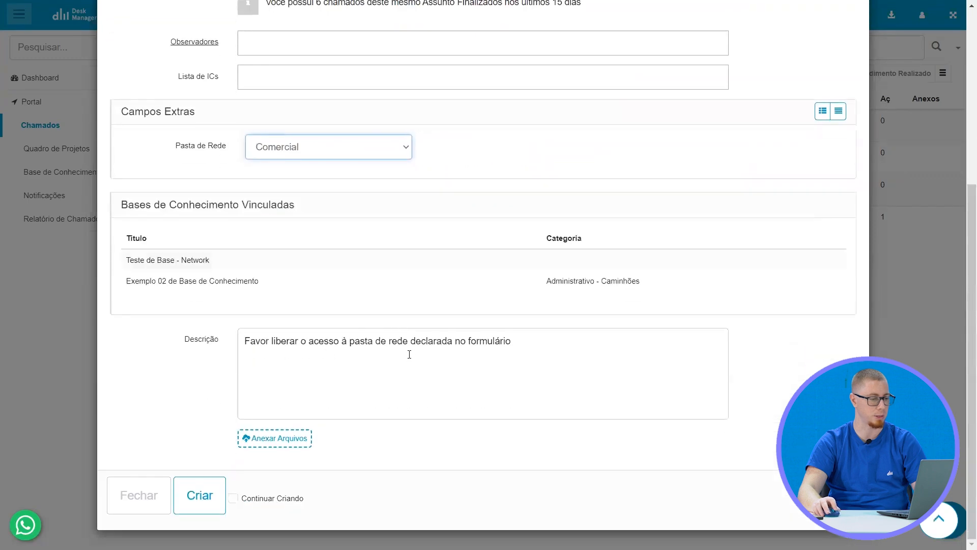
scroll(283, 170, up, 5)
scroll(322, 336, down, 5)
click(211, 493)
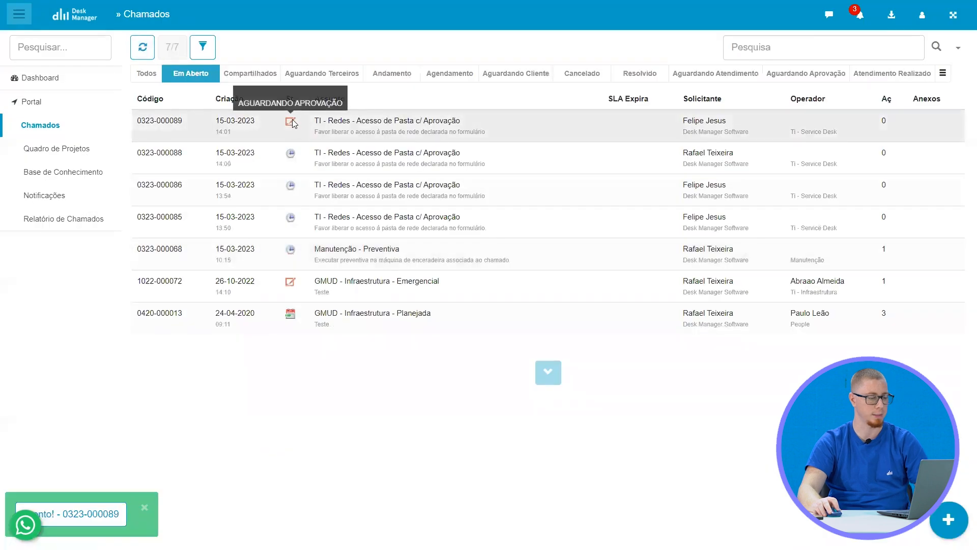
Check the Gmail inbox for the approval request and review the new ticket's approvers in the operator's ticket list
key(ctrl+Tab)
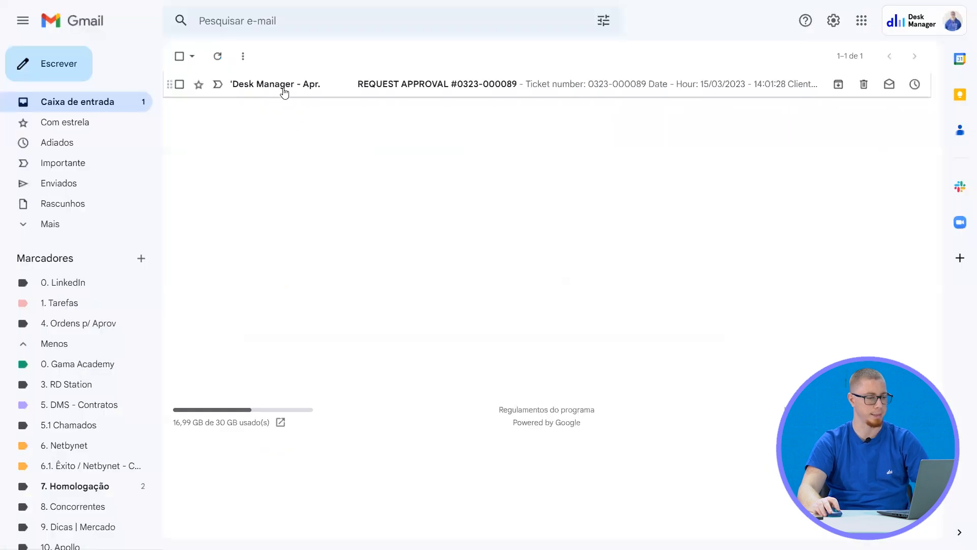
key(ctrl+Tab)
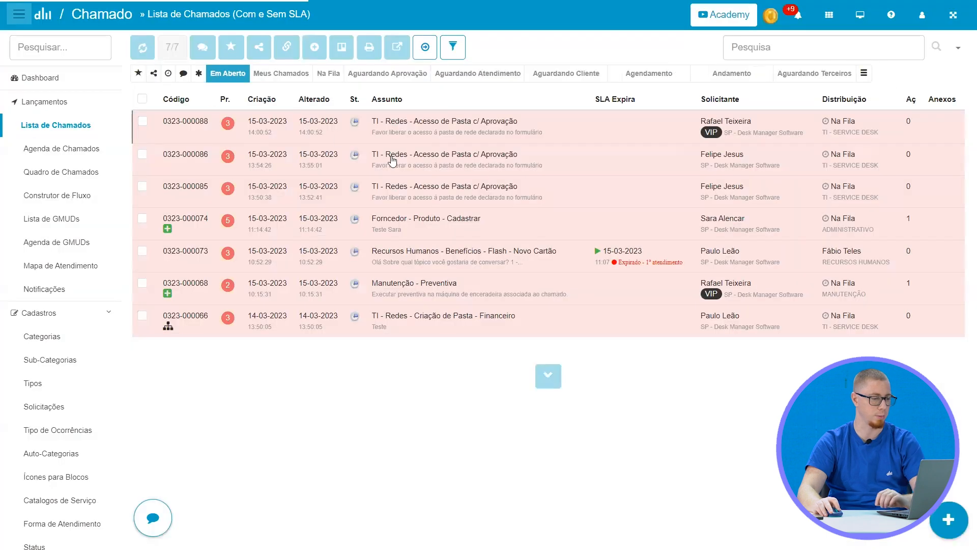
click(142, 48)
click(419, 125)
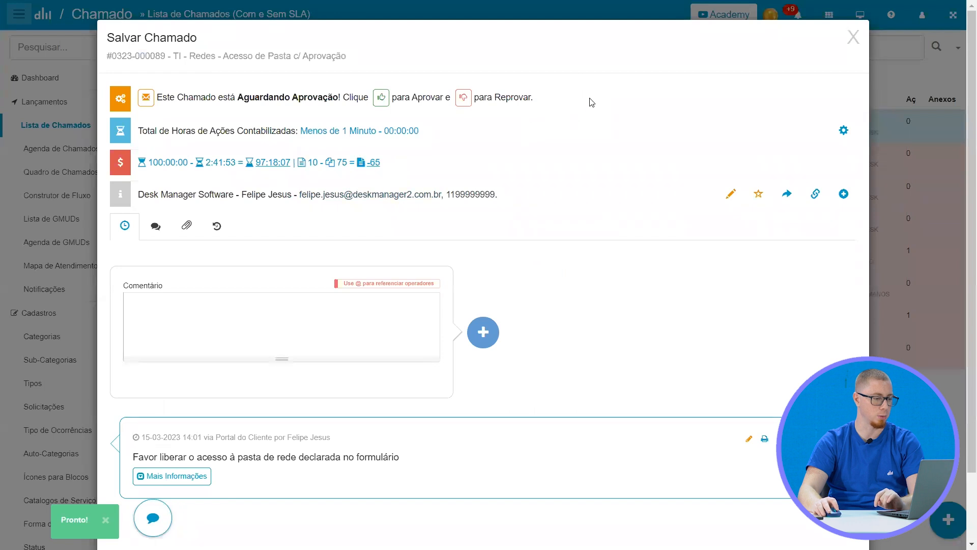
click(566, 98)
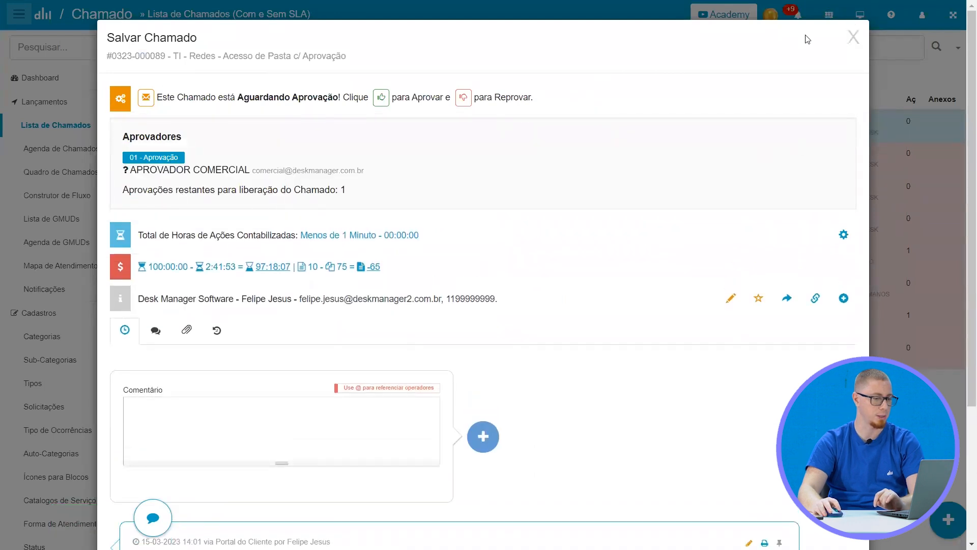
click(853, 36)
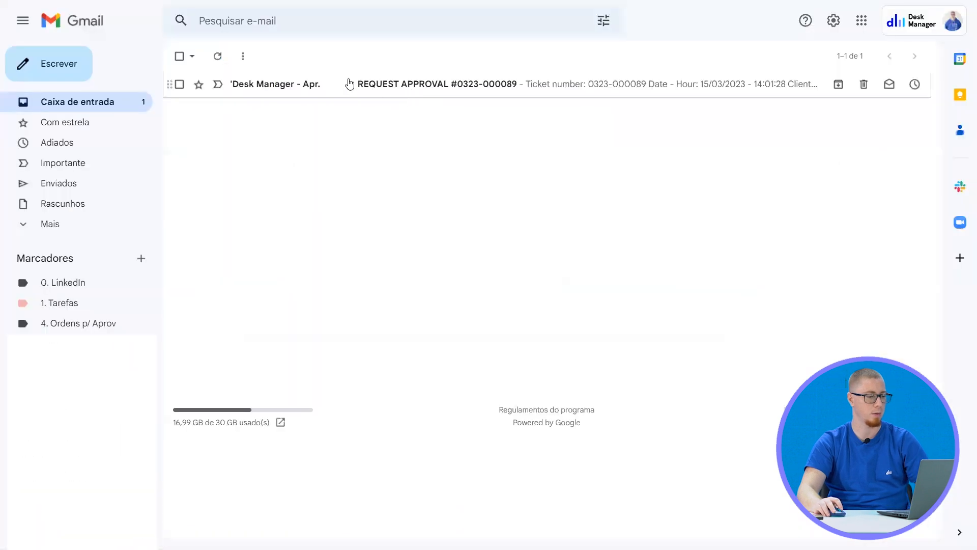
Open the Comercial ticket's approval request e-mail and disapprove it with the reason "Não pode"
click(349, 83)
scroll(360, 306, down, 3)
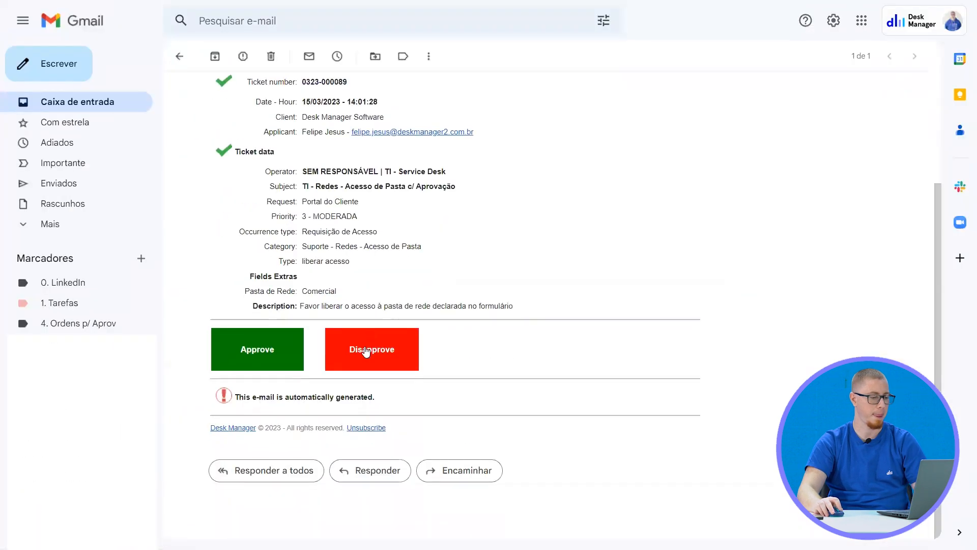
click(360, 350)
click(392, 98)
text(Não pode)
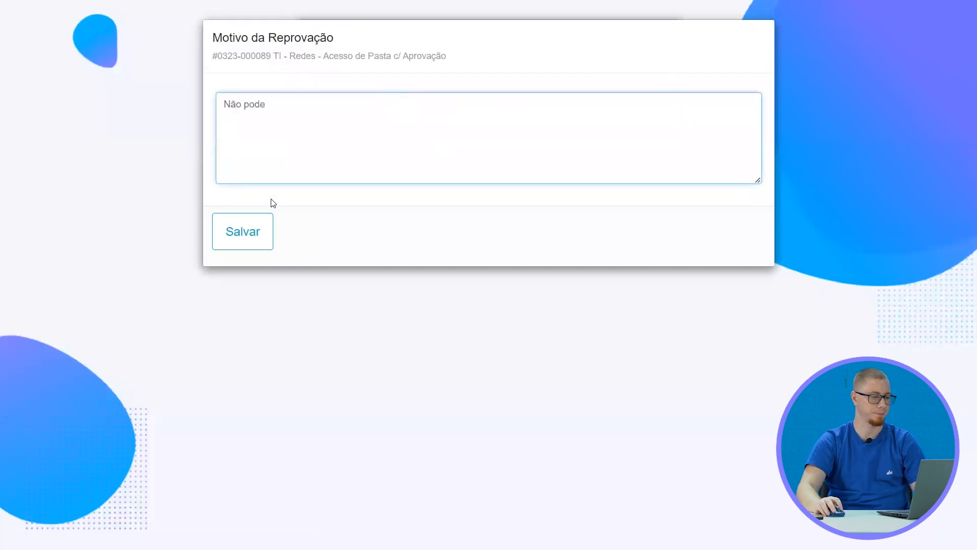
click(260, 227)
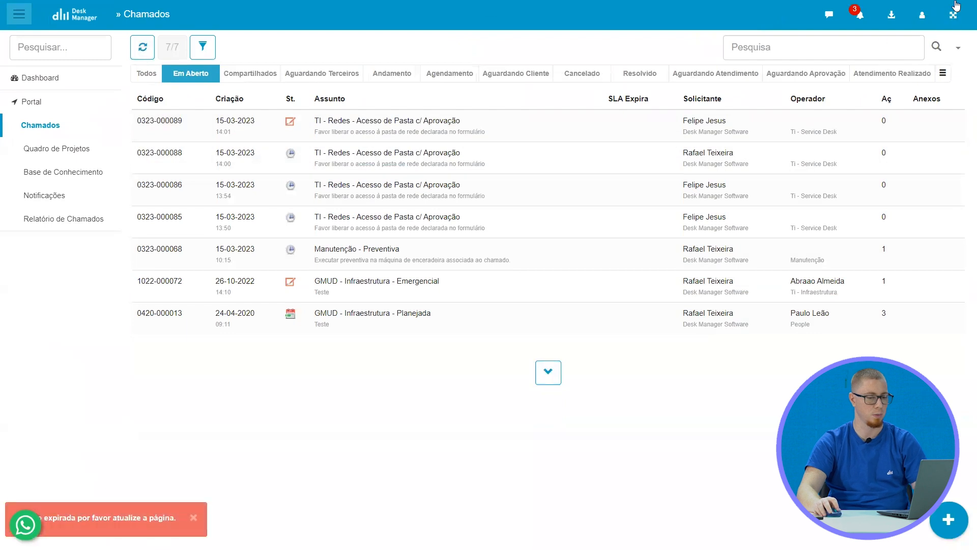
Renew the expired portal session and accept opening a new ticket
click(924, 19)
click(860, 153)
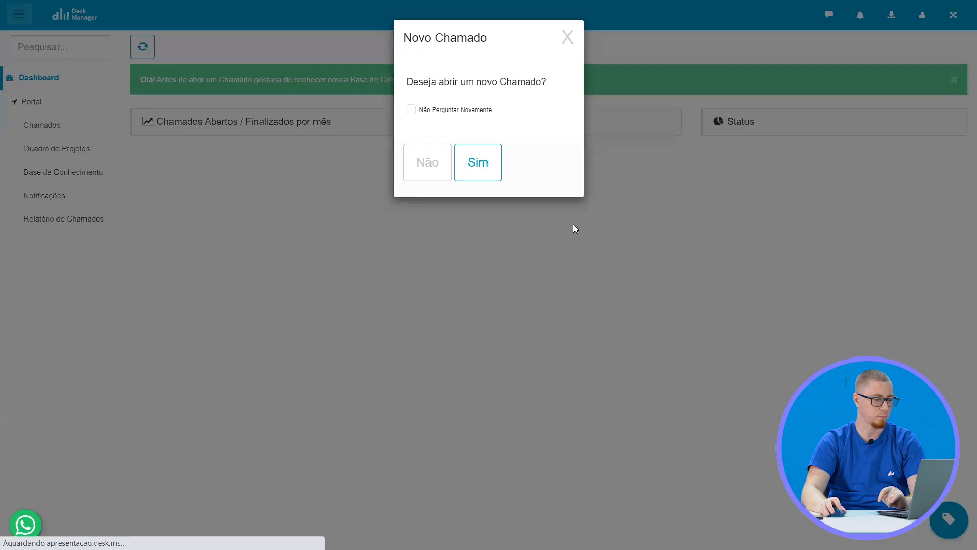
click(483, 163)
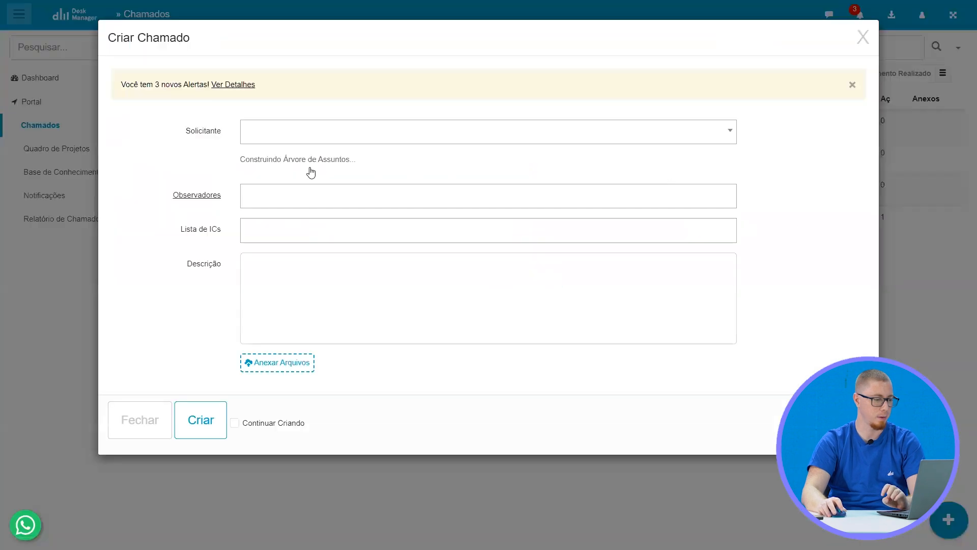
Create a TI » Redes » Acesso de Pasta c/ Aprovação ticket for the second listed Solicitante with Pasta de Rede set to TI
click(289, 180)
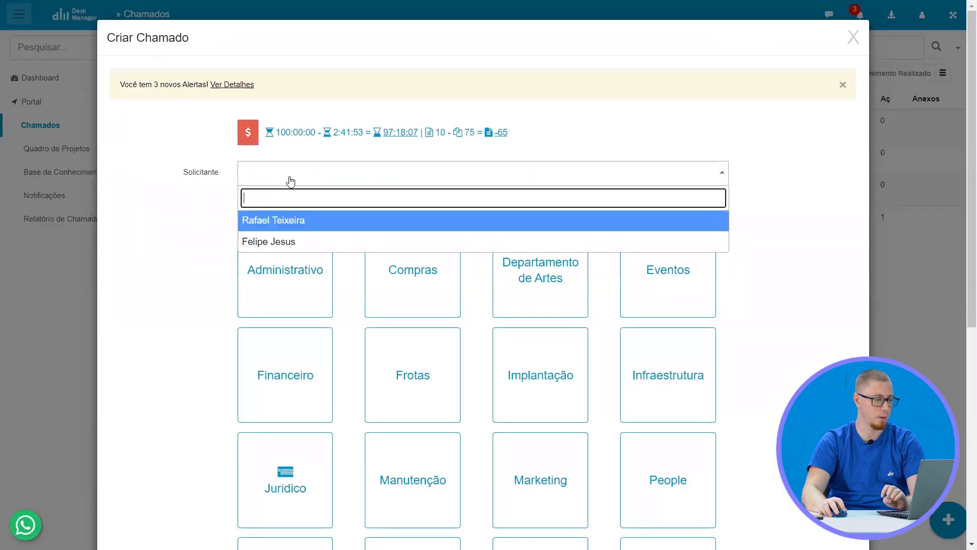
click(294, 242)
scroll(718, 211, down, 7)
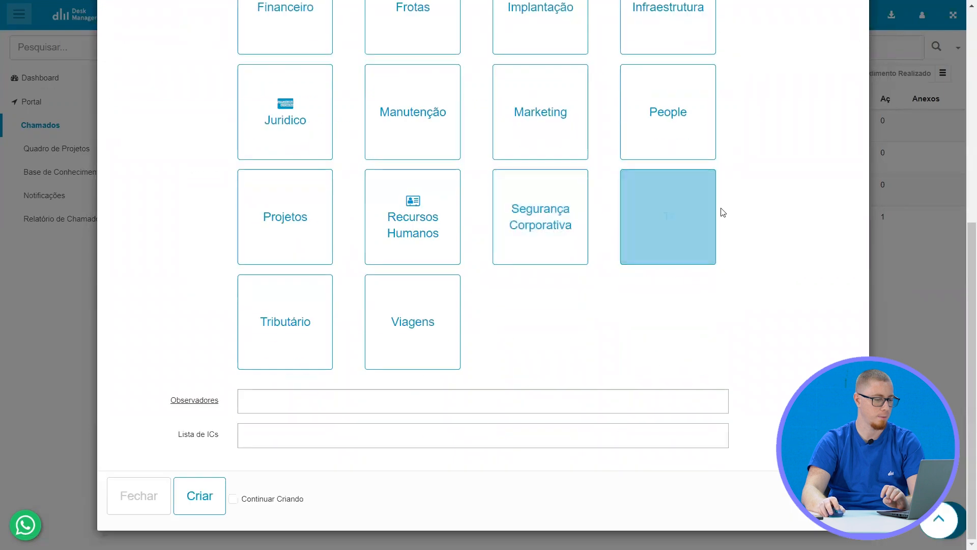
click(712, 213)
click(328, 329)
click(305, 393)
scroll(378, 348, down, 4)
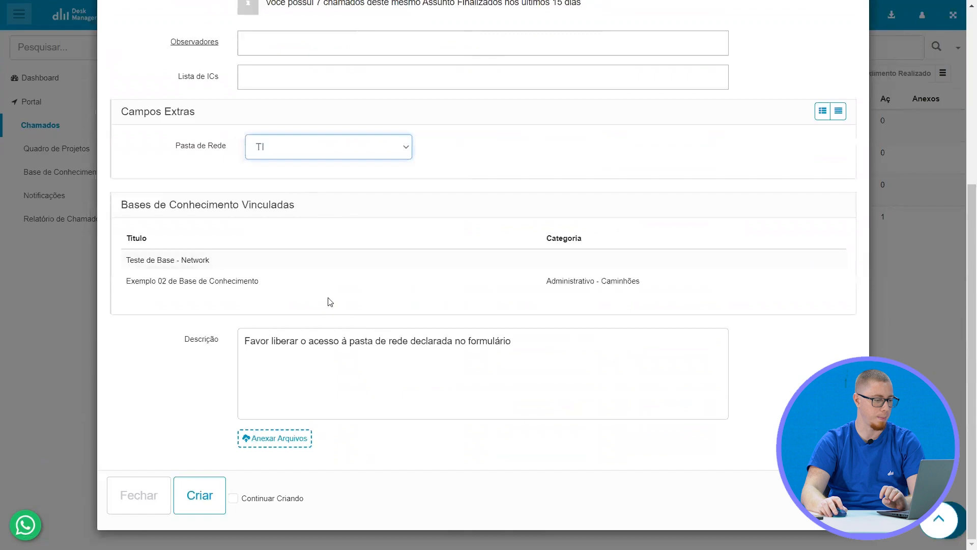
click(210, 493)
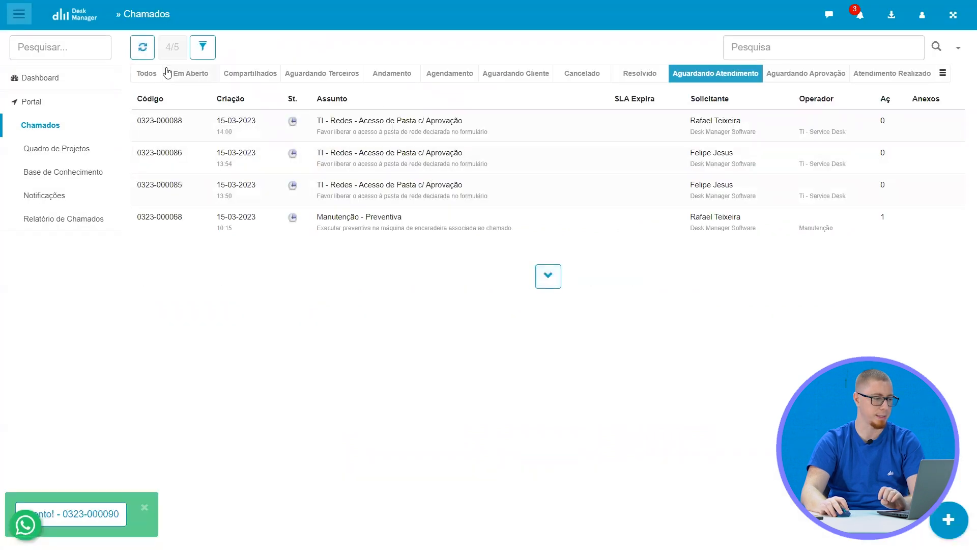
Show the portal's open tickets and examine the TI folder ticket's approver in the operator's ticket list
click(167, 73)
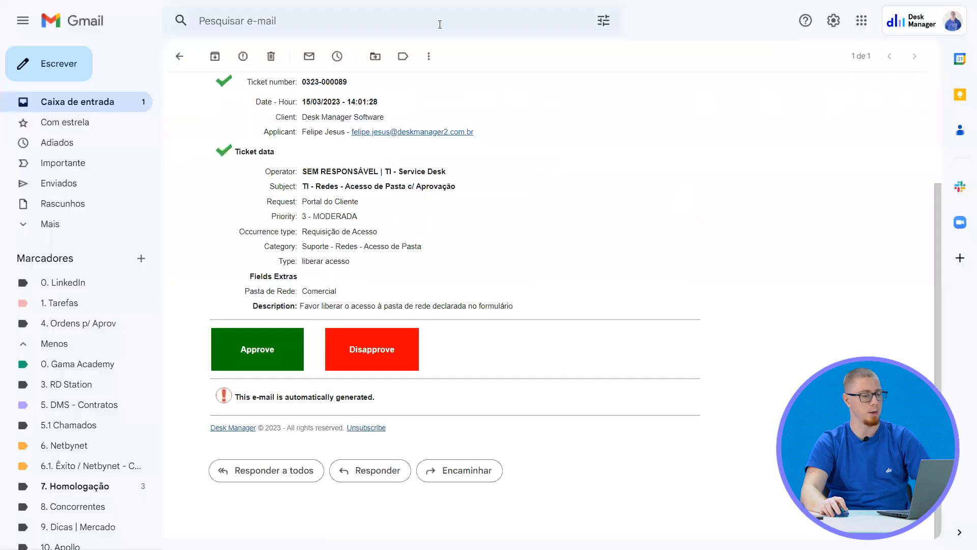
click(270, 56)
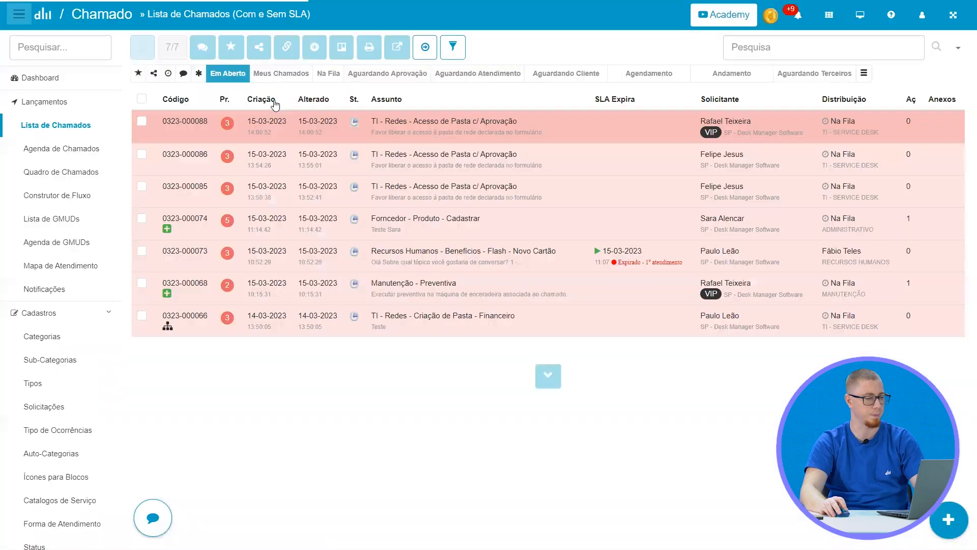
click(394, 123)
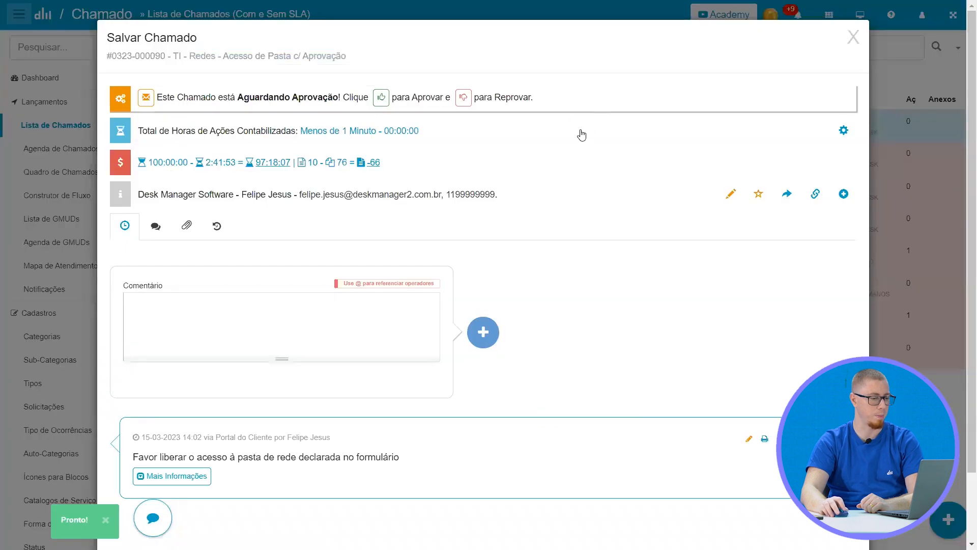
drag(198, 169, 354, 171)
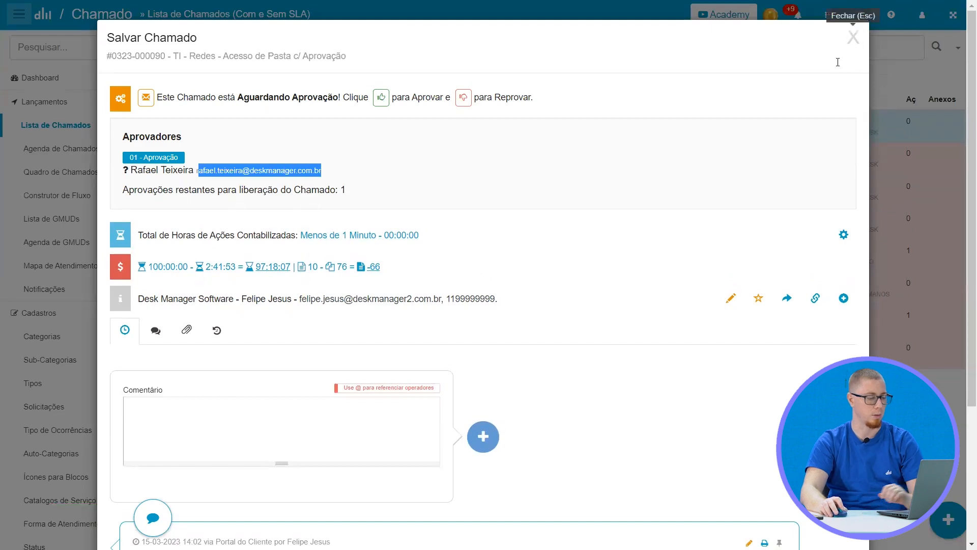
key(Escape)
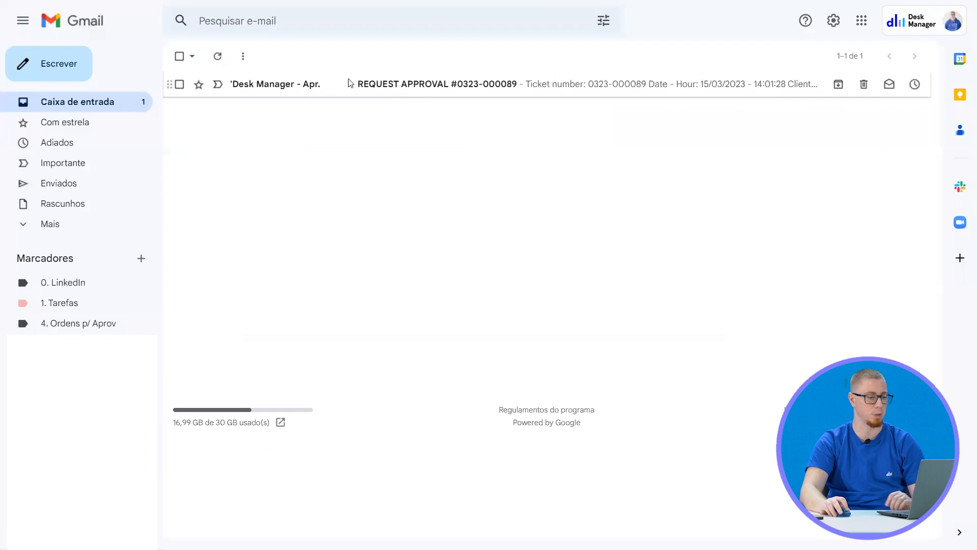
Open the TI folder ticket's approval request e-mail and disapprove it with the reason "Não pode"
click(350, 83)
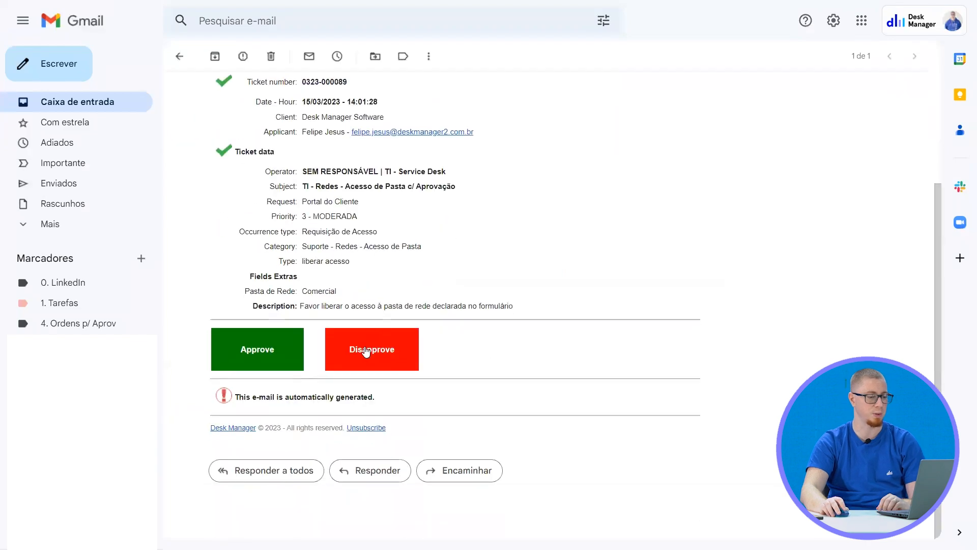
click(363, 350)
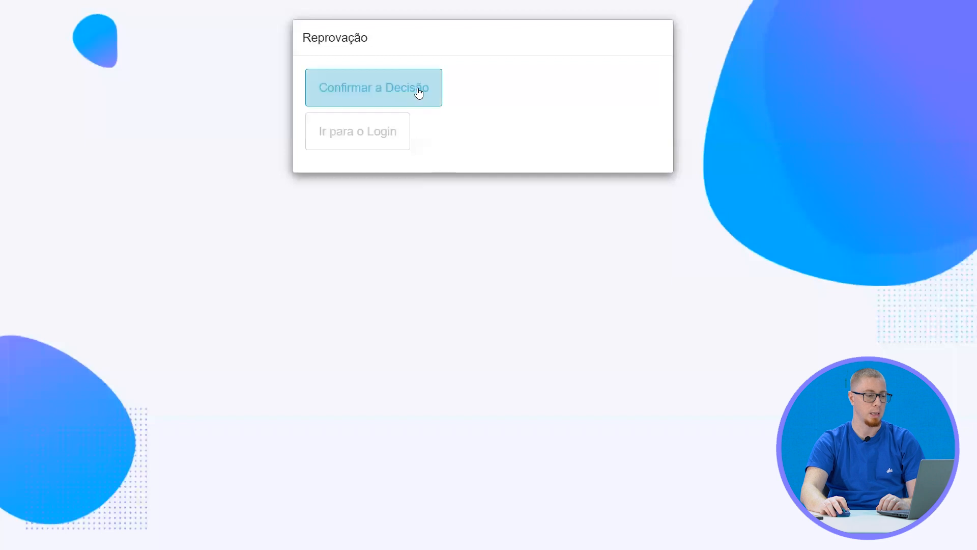
click(417, 92)
click(369, 139)
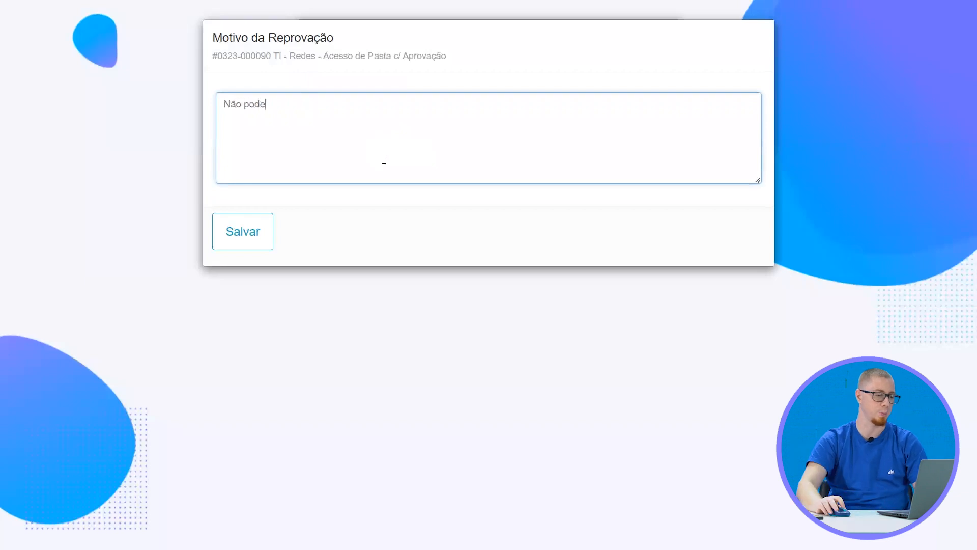
click(238, 232)
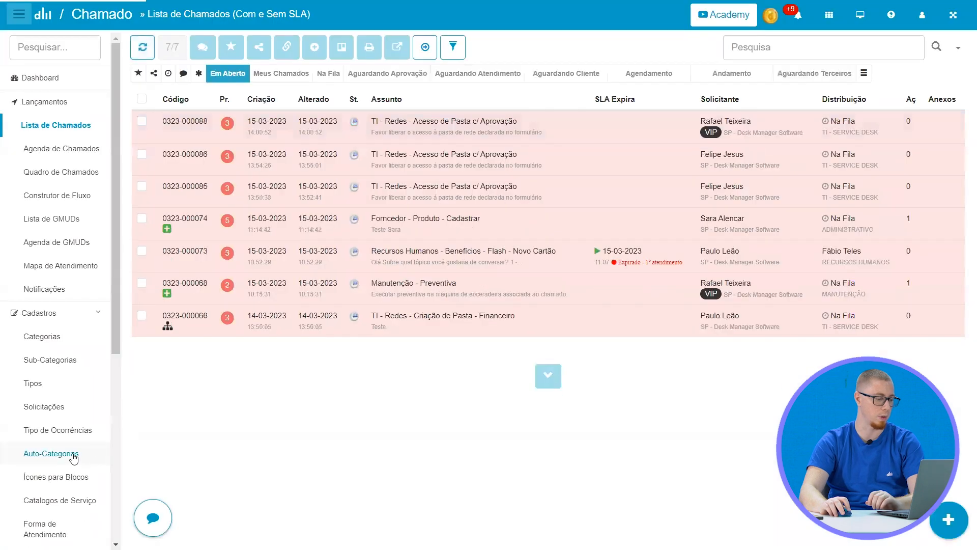
Reopen the TI - Redes - Acesso de Pasta c/ Aprovação auto-category and examine its approval settings and the approvers per Pasta de Rede value
click(74, 457)
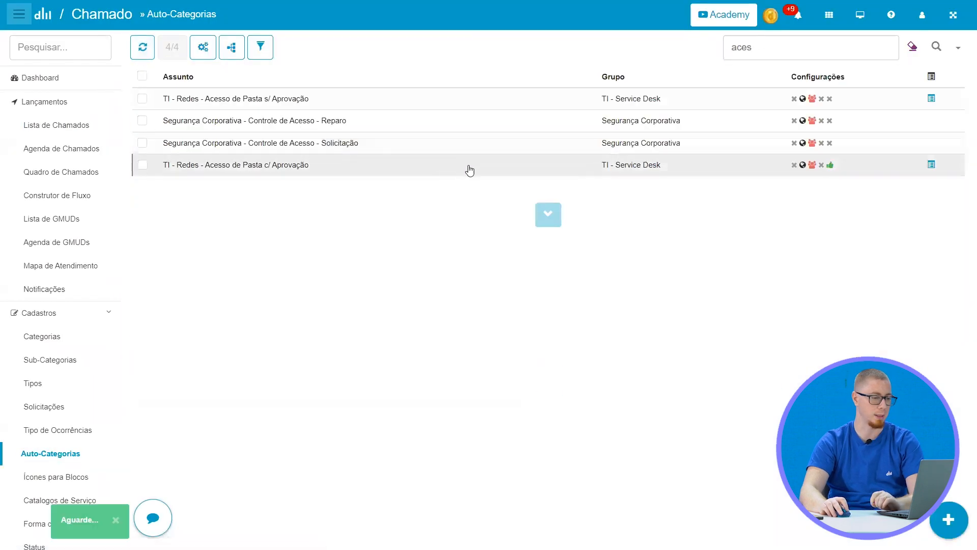
click(471, 169)
click(322, 82)
click(347, 174)
click(767, 219)
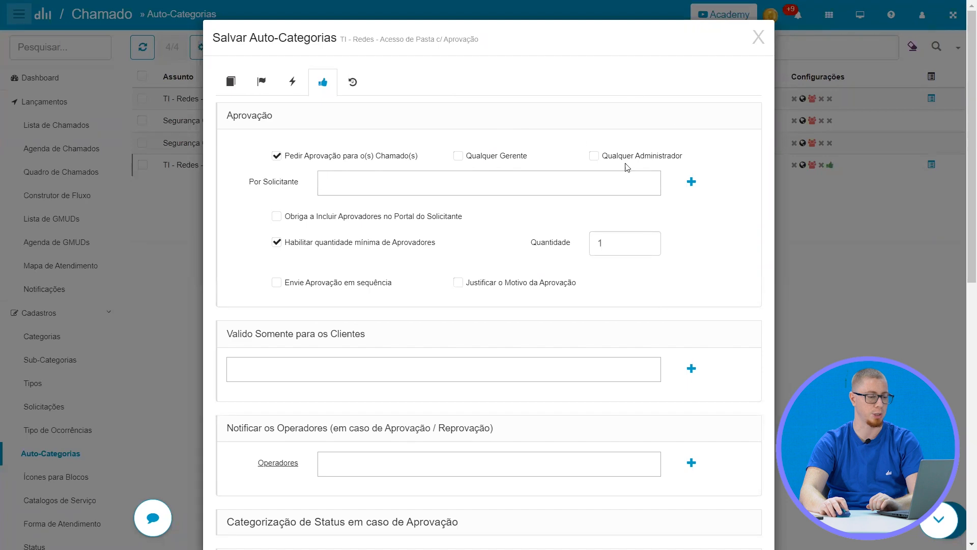
scroll(634, 147, down, 8)
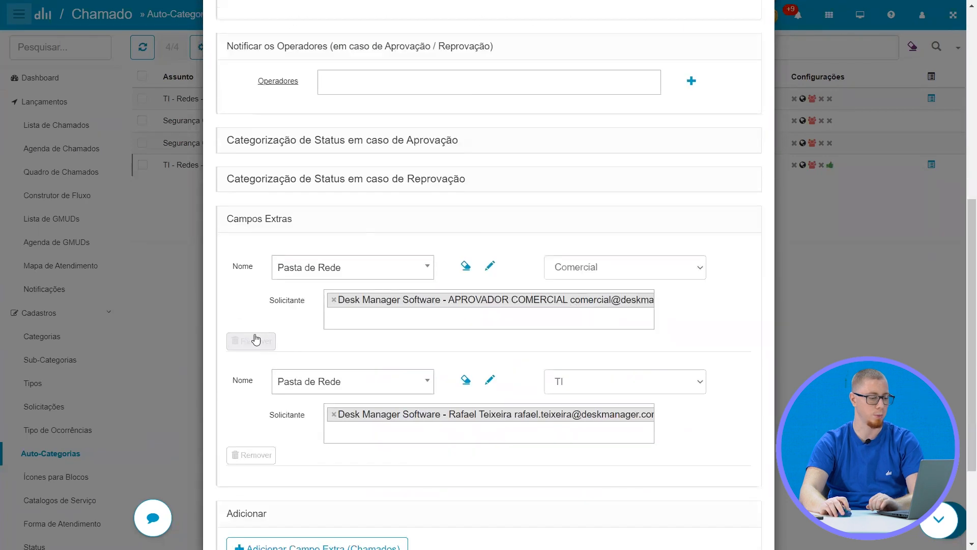
scroll(264, 346, down, 3)
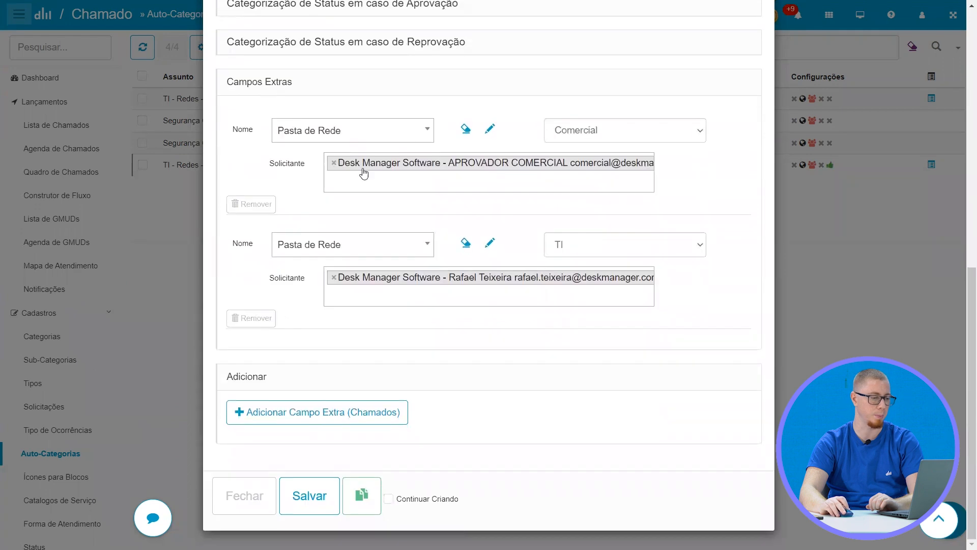
scroll(596, 186, up, 10)
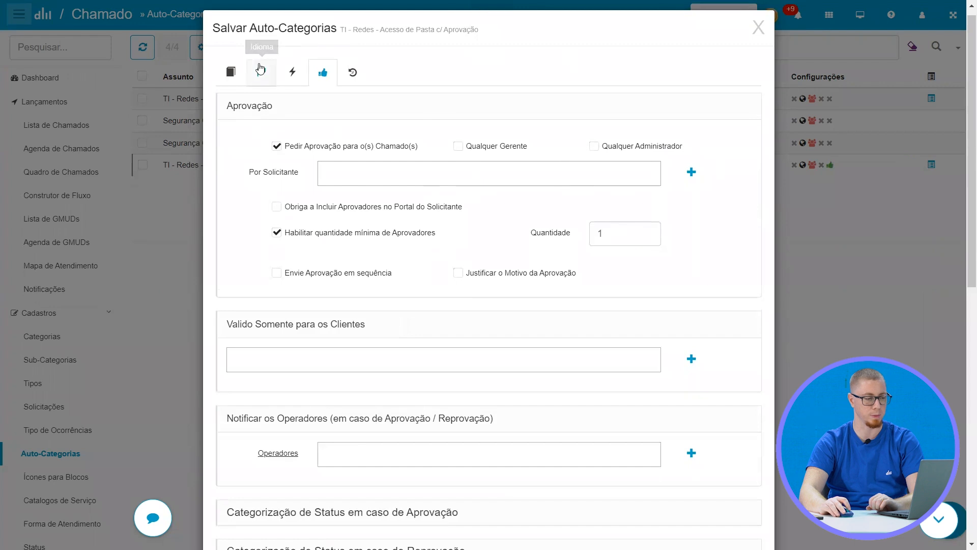
Examine the auto-category's general data and its Campos Extras section with Pasta de Rede, and close the record without saving
click(226, 71)
scroll(359, 194, down, 2)
click(281, 433)
scroll(464, 375, up, 3)
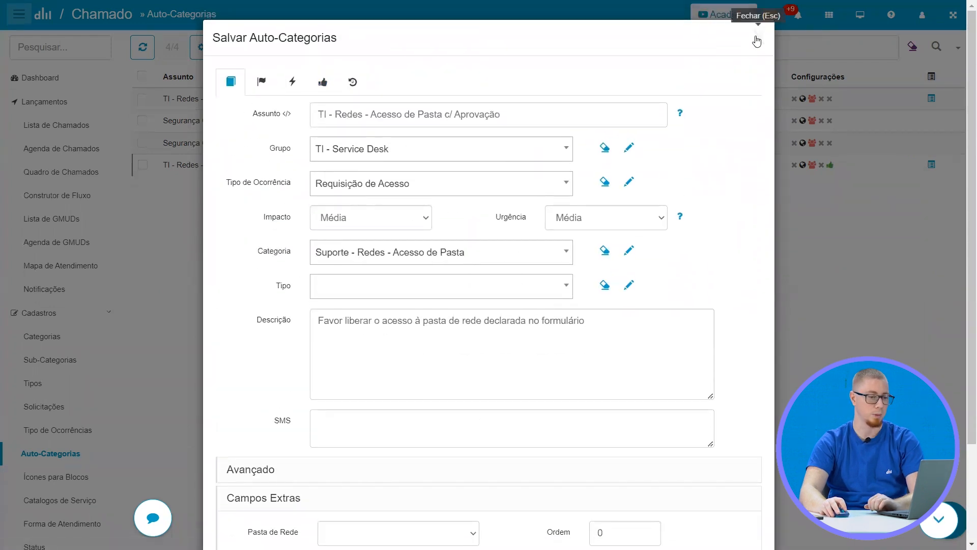
click(756, 38)
Open the Forncedor - Produto - Cadastrar ticket from the ticket list and set its new interaction's status to AGUARDANDO APROVAÇÃO
click(65, 130)
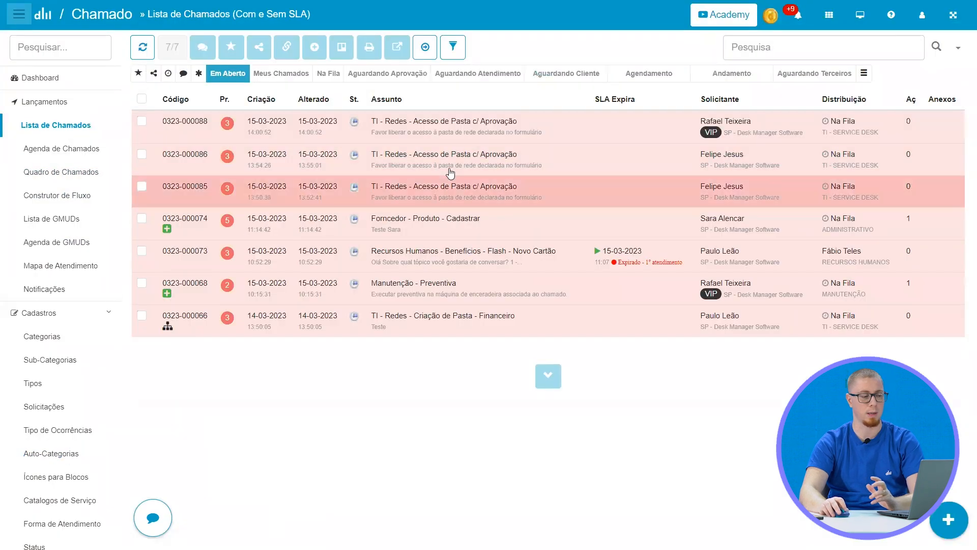
click(502, 218)
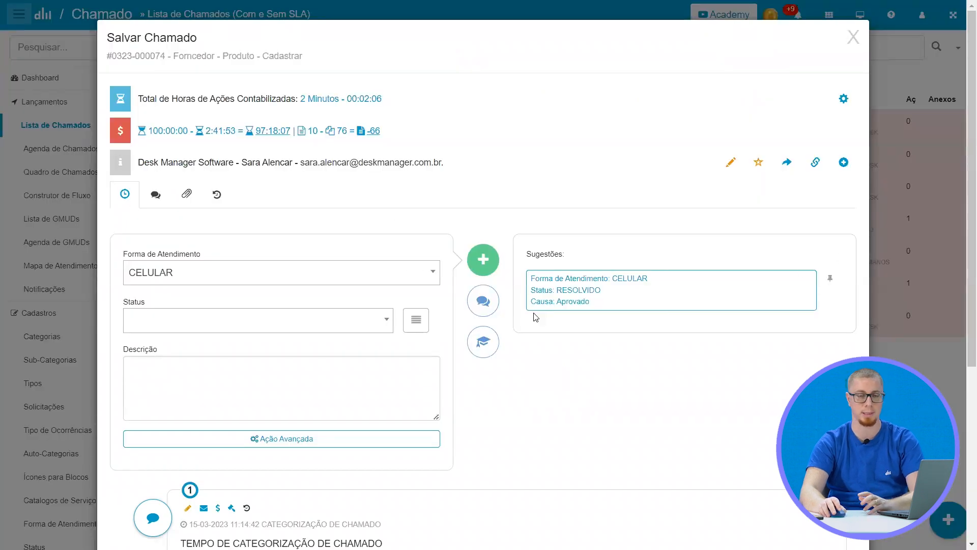
click(220, 324)
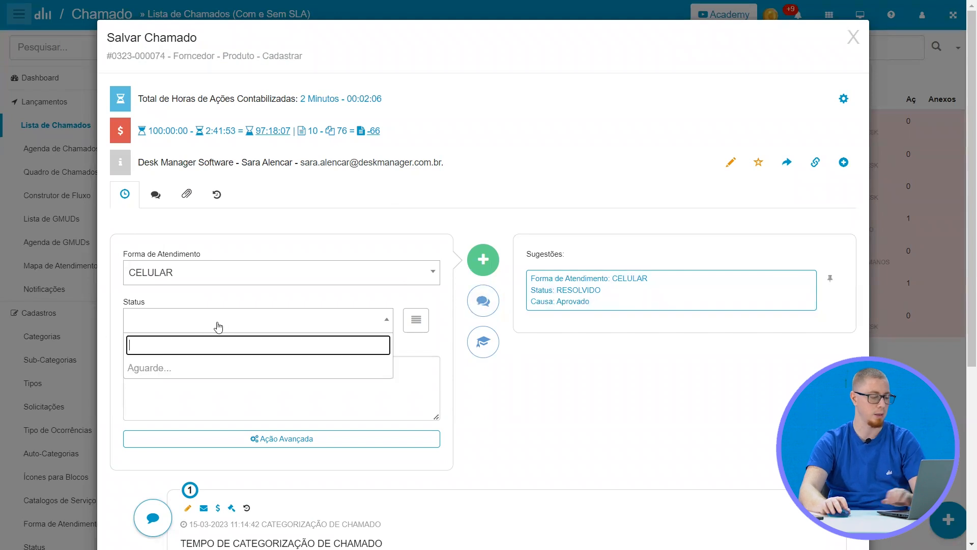
text(agua)
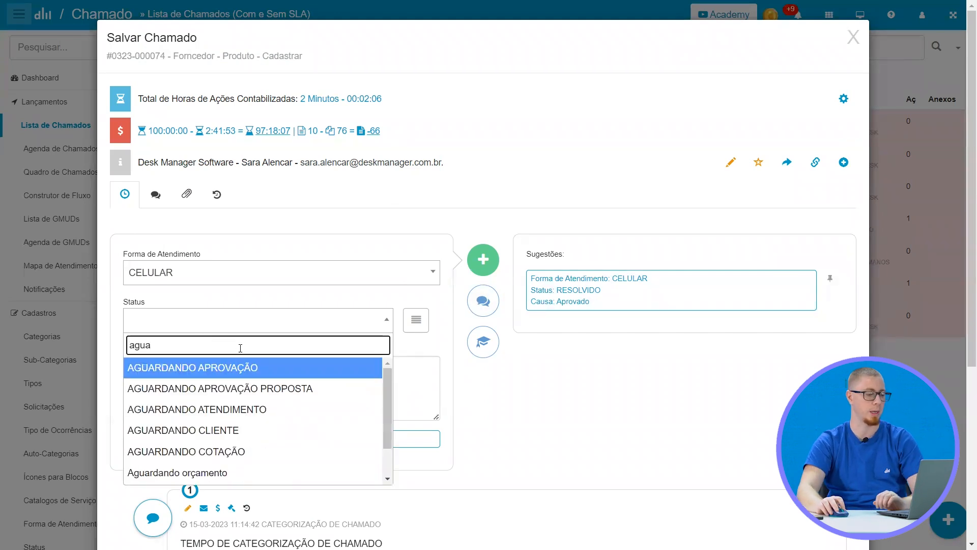
click(249, 373)
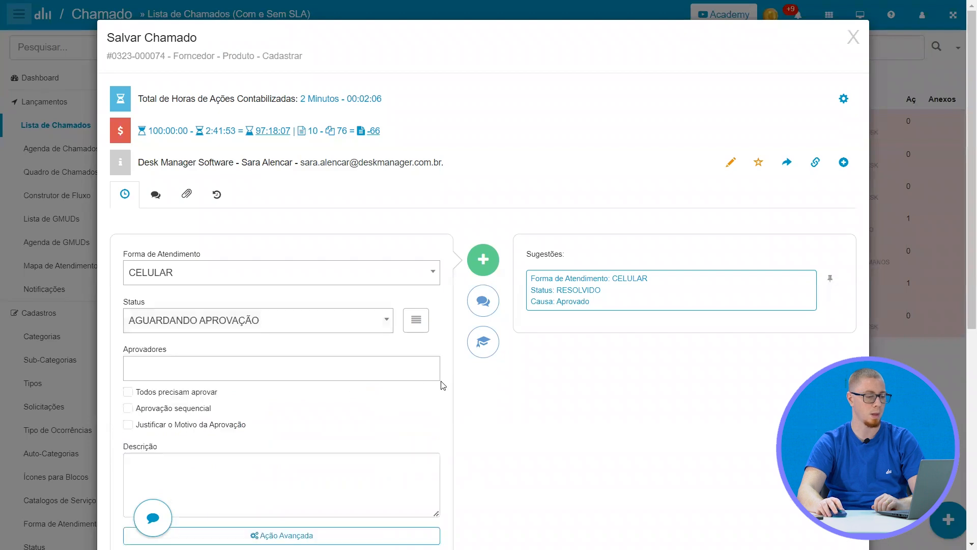
Assign APROVADOR COMERCIAL as the approver with the description "Preciso do seu ok", save the interaction and close the ticket
scroll(443, 382, down, 5)
click(202, 113)
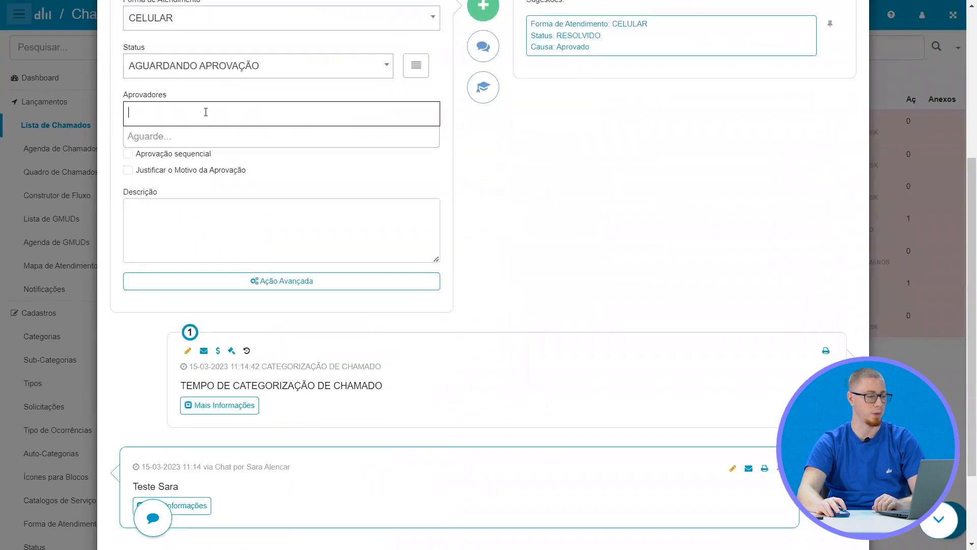
click(203, 182)
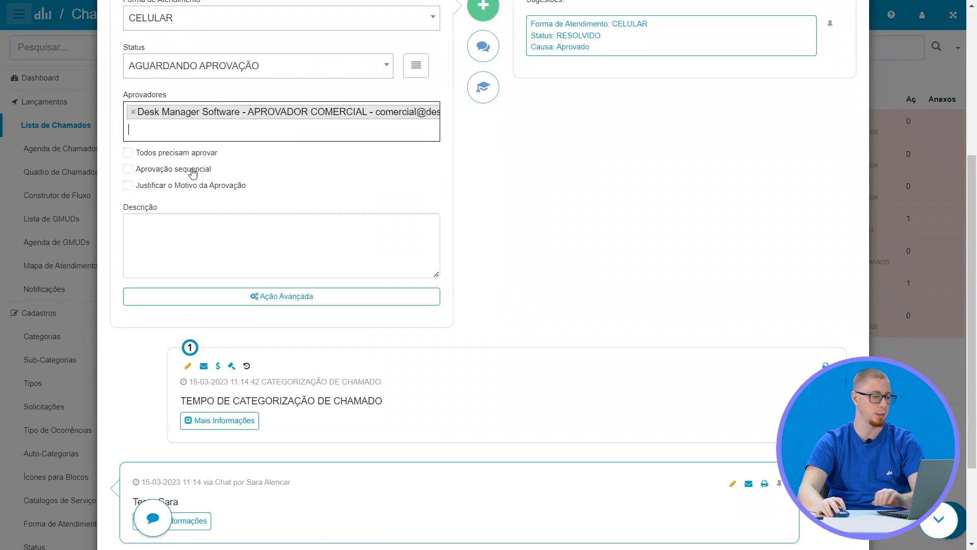
click(186, 219)
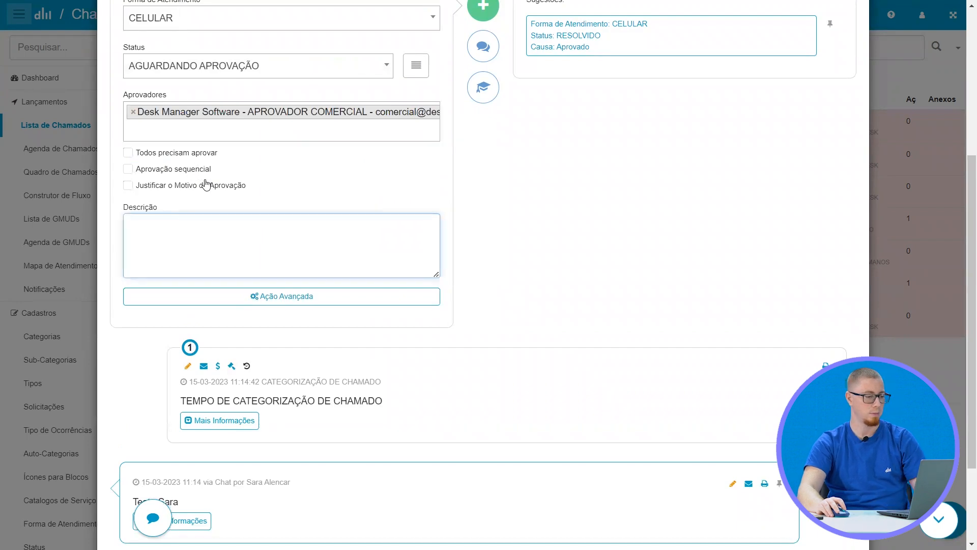
text(Preciso do seu ok)
scroll(285, 306, up, 5)
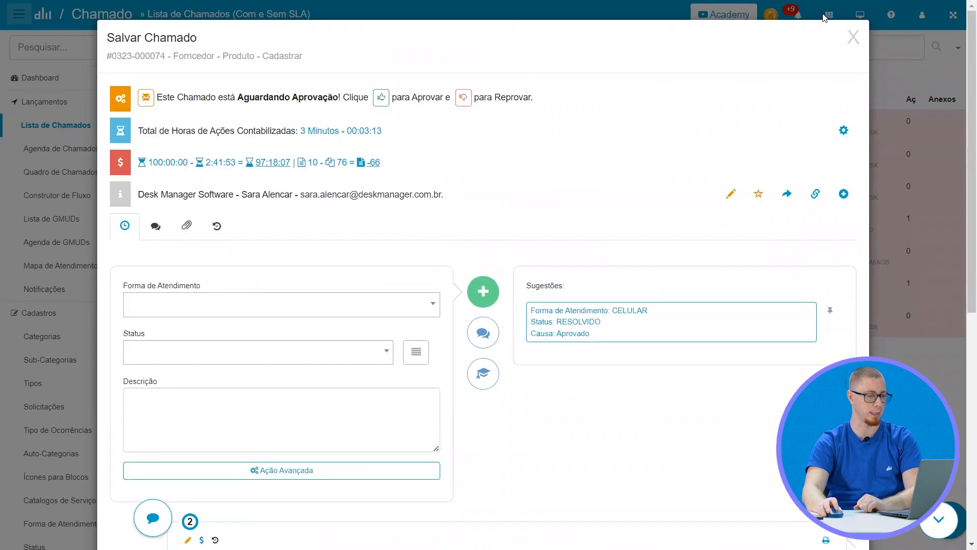
click(852, 38)
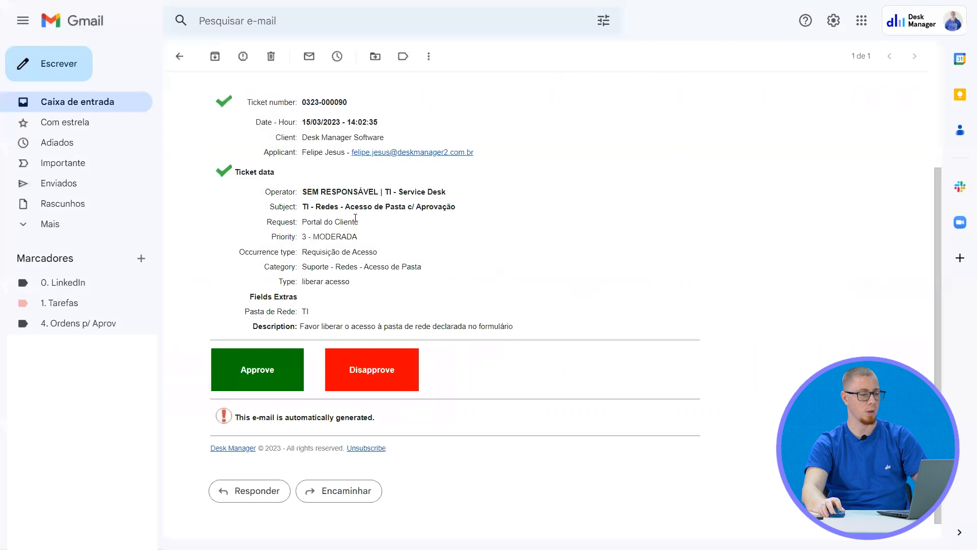
In Gmail, delete the TI folder ticket's approval e-mail and open the approval request for the Forncedor - Produto - Cadastrar ticket
click(271, 56)
scroll(71, 319, down, 1)
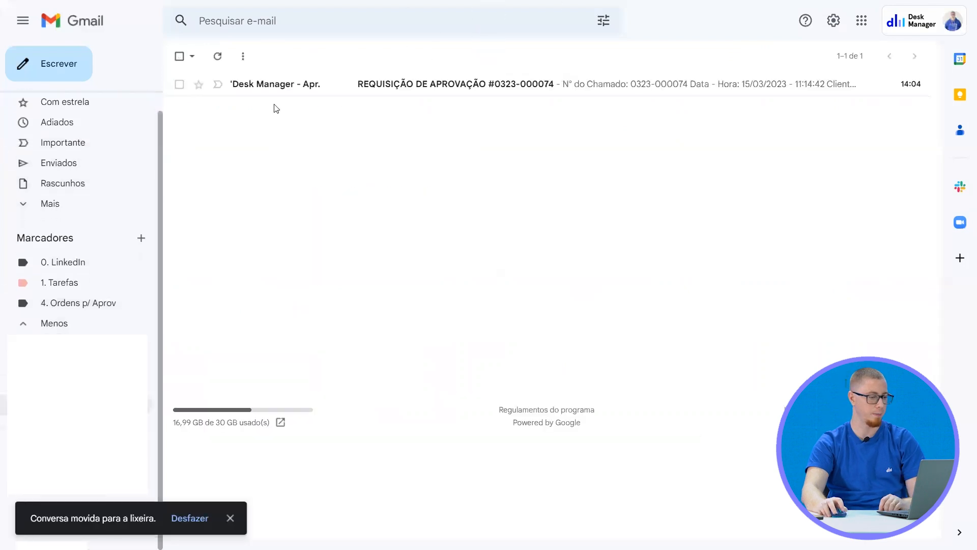
click(327, 85)
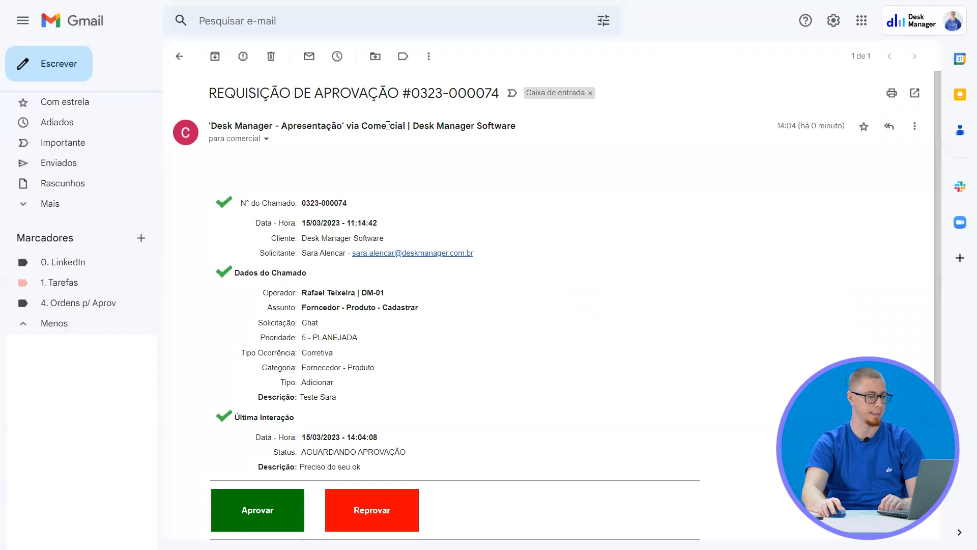
Review the ticket data and last interaction in the approval request e-mail and approve the ticket
scroll(382, 142, down, 4)
drag(309, 342, 416, 341)
click(440, 304)
scroll(308, 247, up, 3)
scroll(280, 336, down, 3)
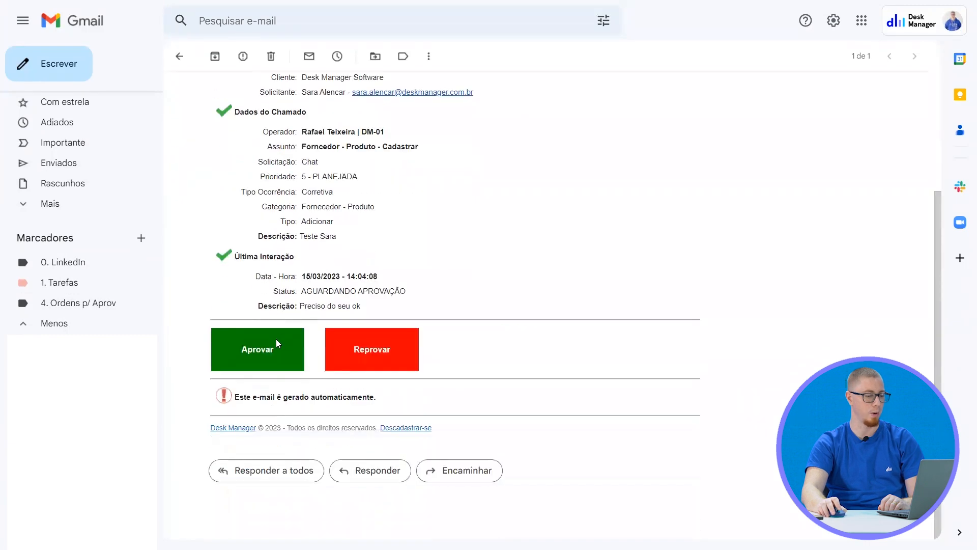
click(262, 350)
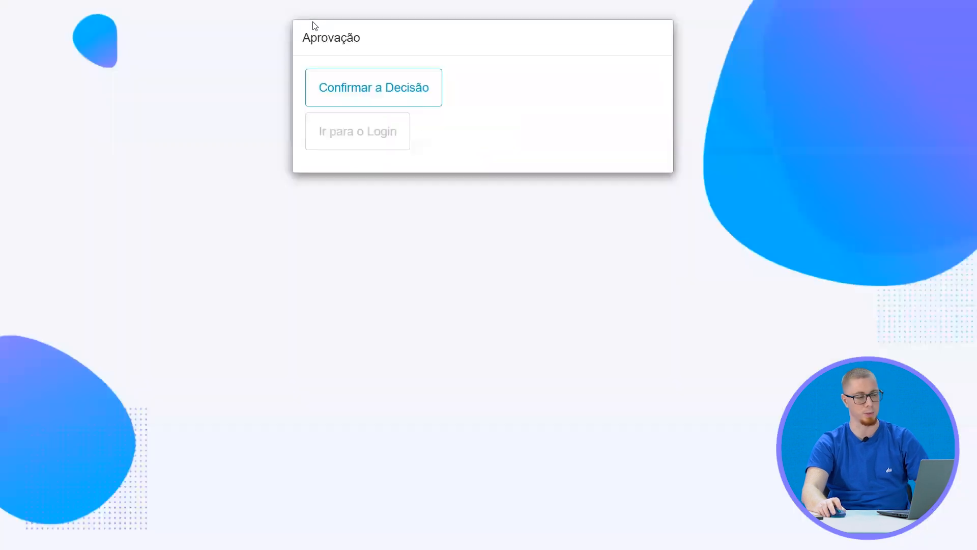
click(404, 92)
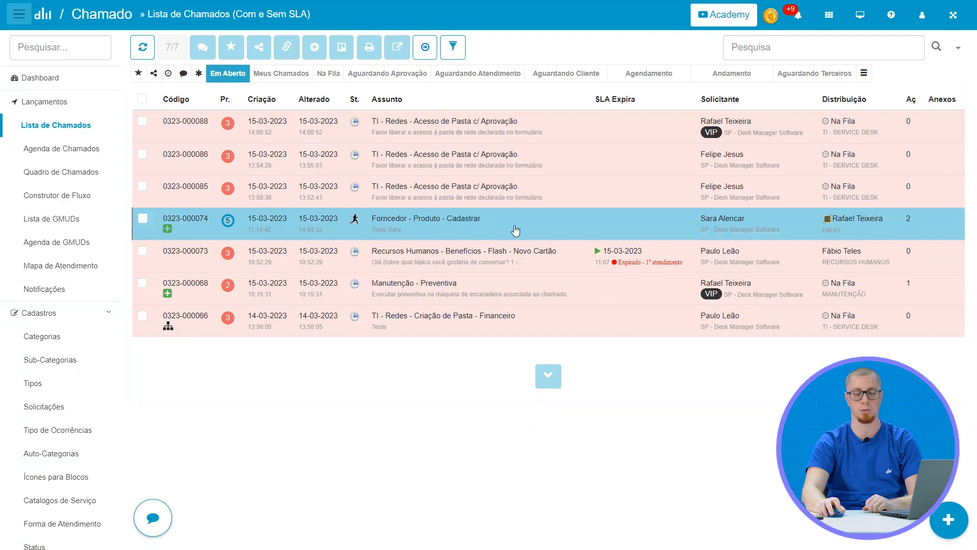
Open the Forncedor - Produto - Cadastrar ticket in the operator's list, examine all its interactions and approval status, and close it
click(469, 227)
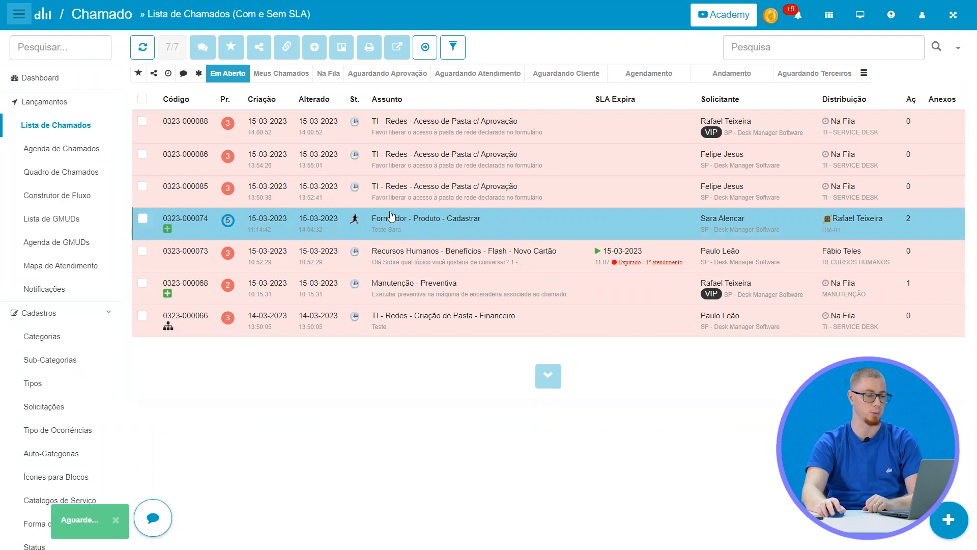
scroll(401, 219, down, 8)
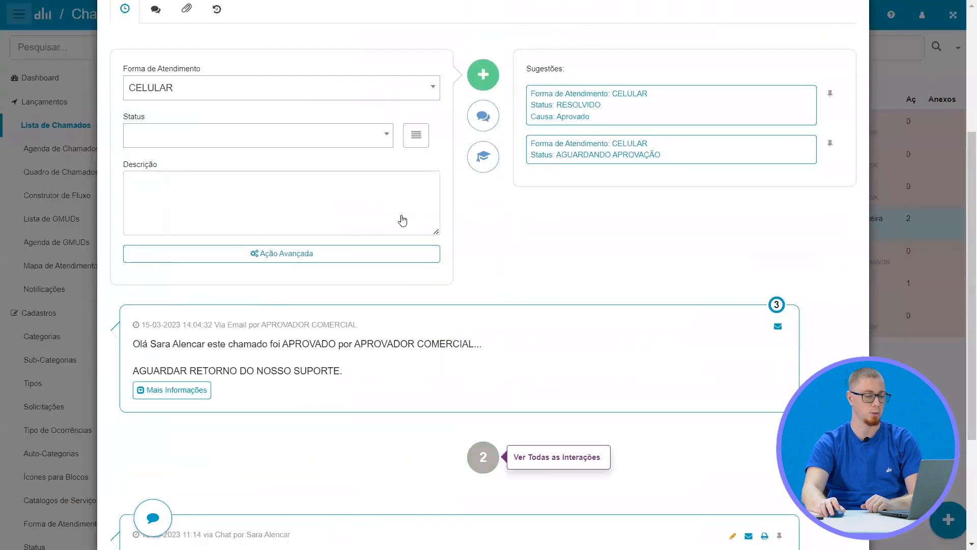
click(484, 287)
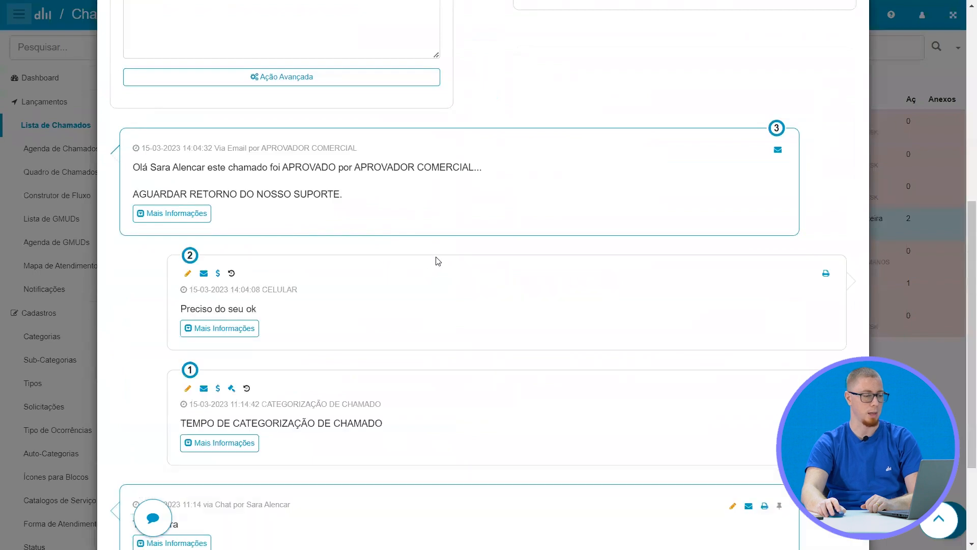
scroll(432, 257, down, 2)
scroll(751, 122, up, 10)
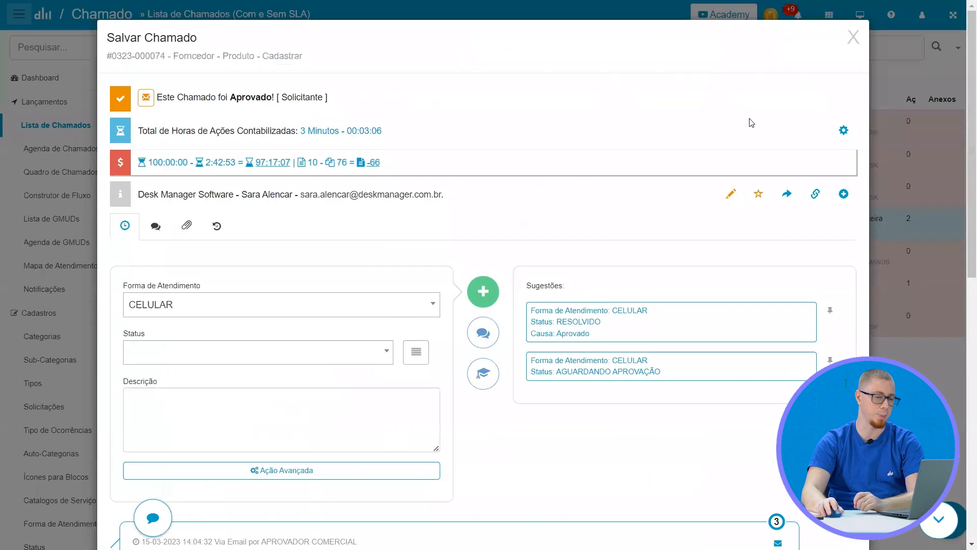
click(853, 37)
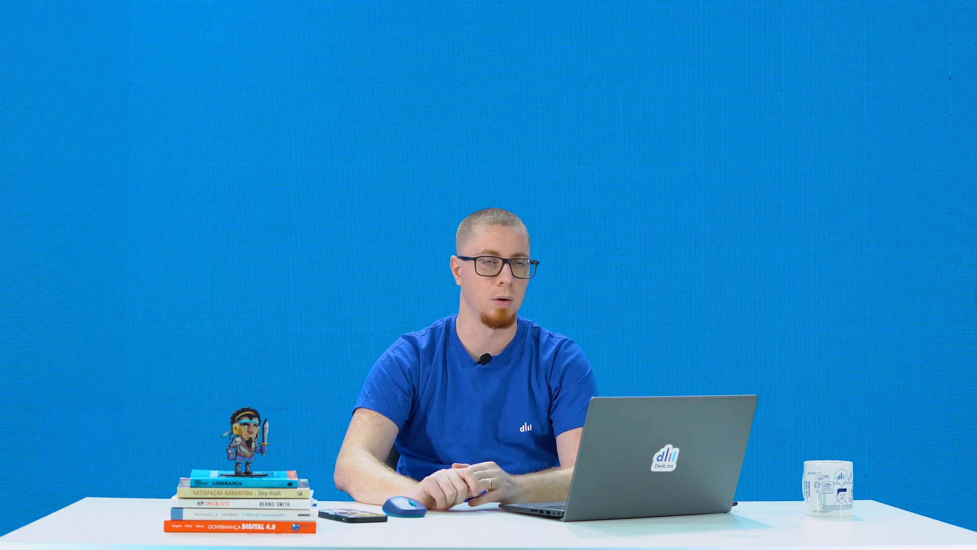